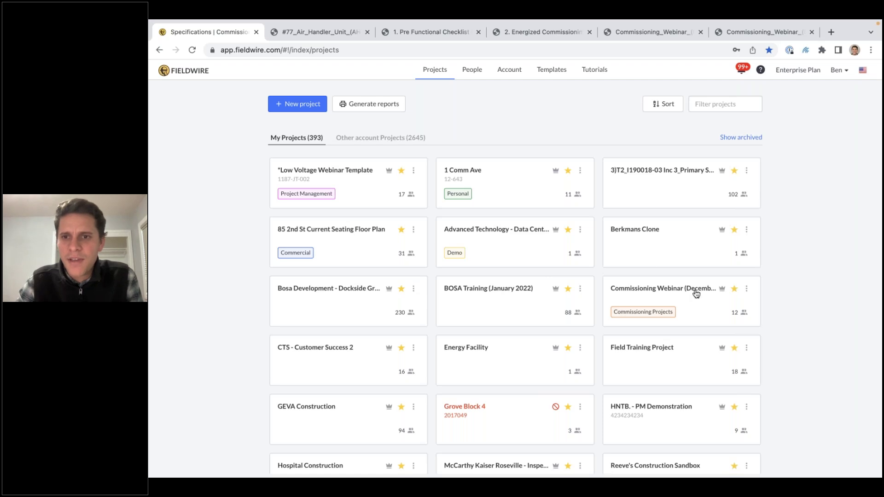
Step: Review the project label options for the Commissioning Webinar project and the account's list of managed labels
left_click(747, 289)
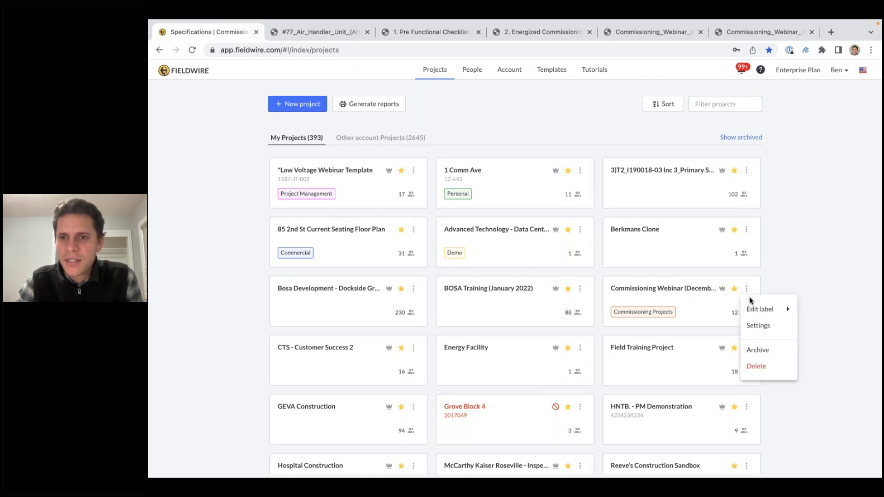
mouse_move(755, 312)
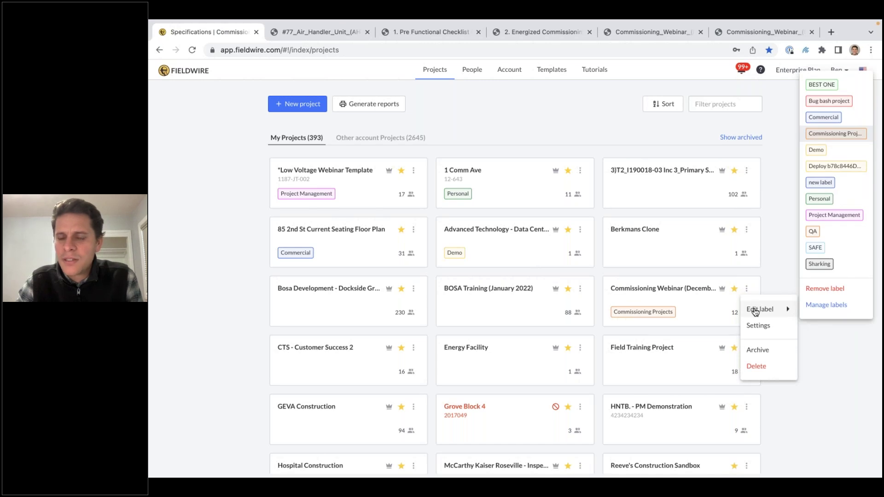
left_click(825, 306)
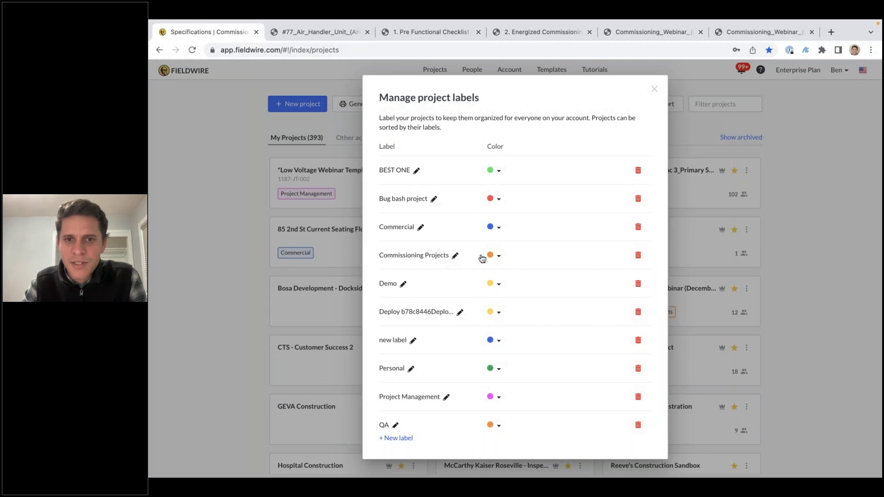
left_click(654, 89)
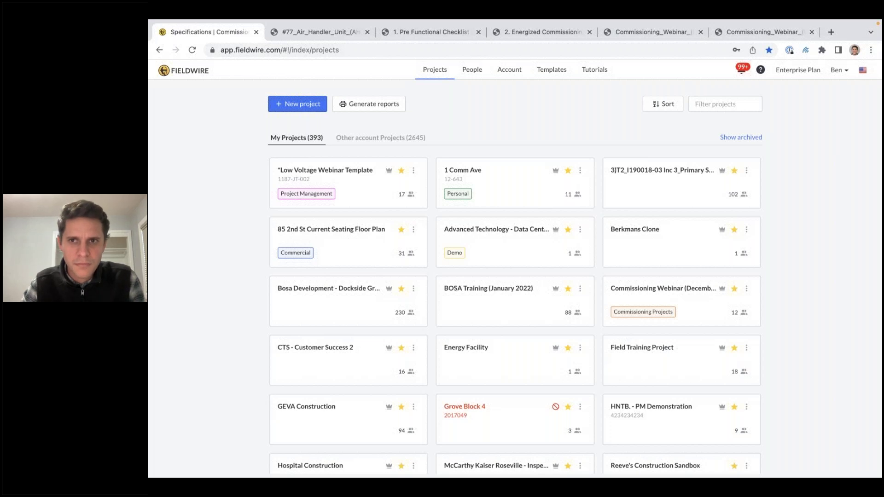
Step: Examine the settings of the Commissioning Issues account report, including its projects, time filter, sorting and schedule
left_click(378, 106)
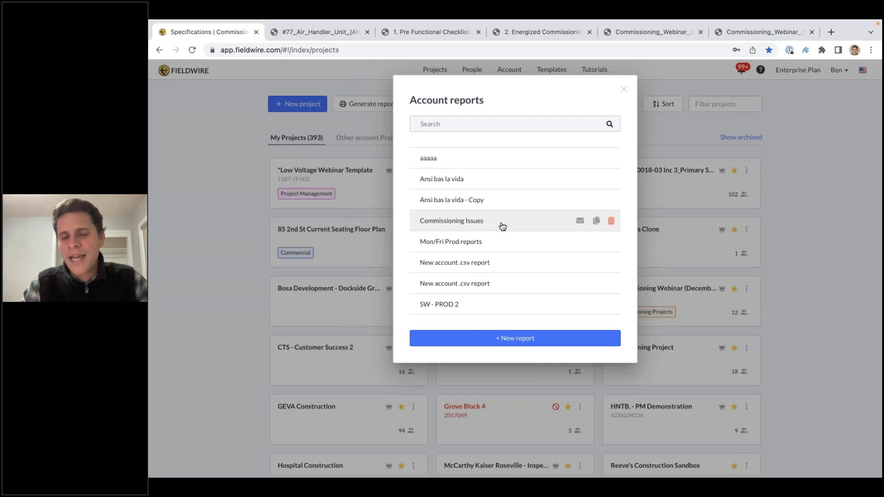
left_click(502, 224)
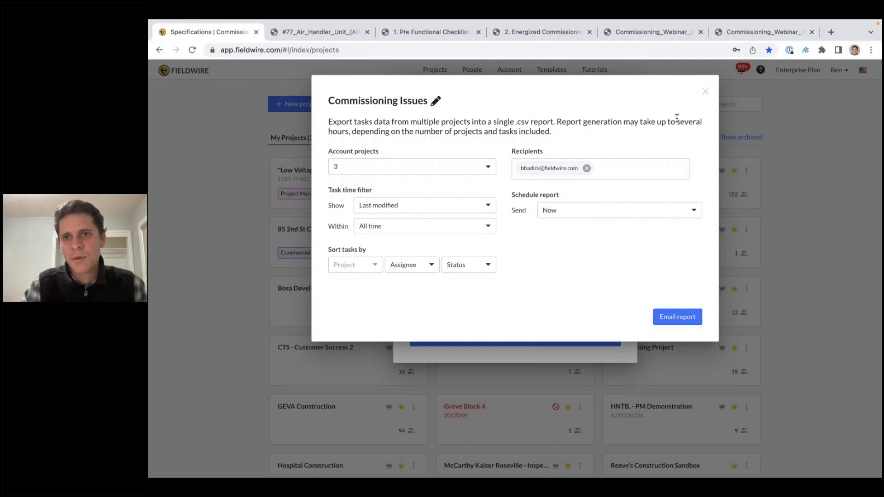
left_click(706, 92)
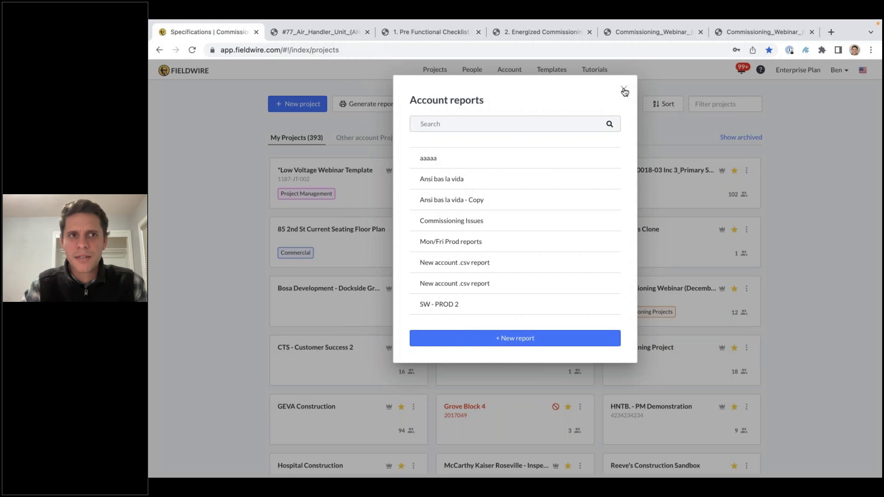
left_click(624, 89)
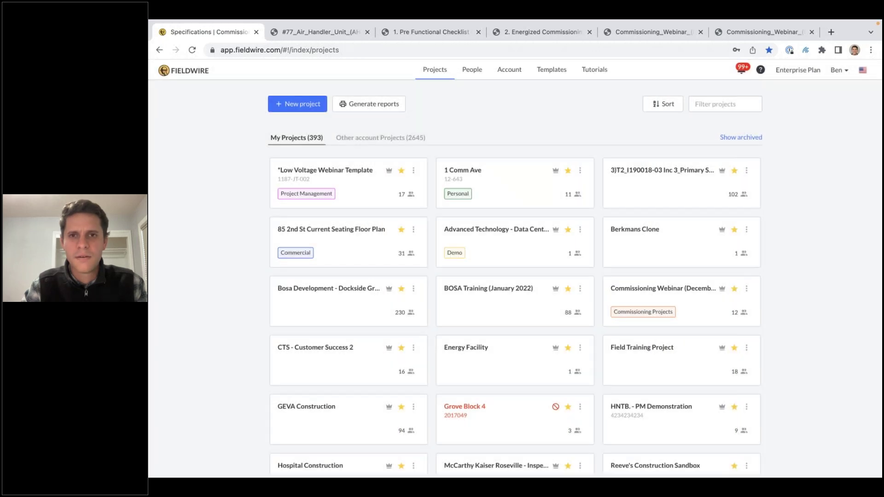
Step: Open the Commissioning Webinar project and browse its plans in the General and Mechanical folders
scroll(671, 216, "down", 3)
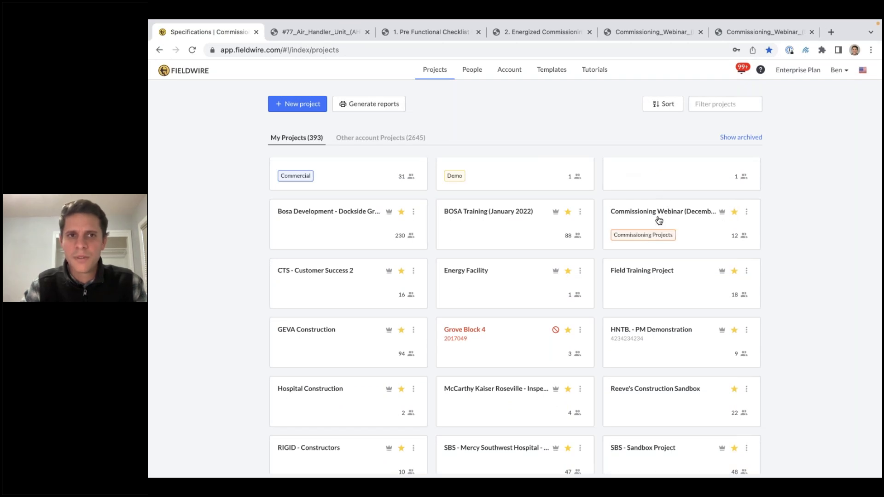
left_click(660, 220)
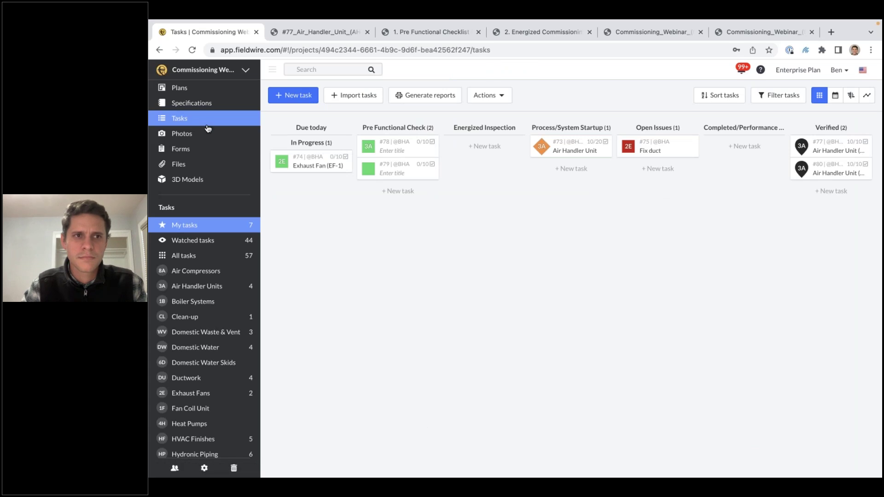
left_click(206, 96)
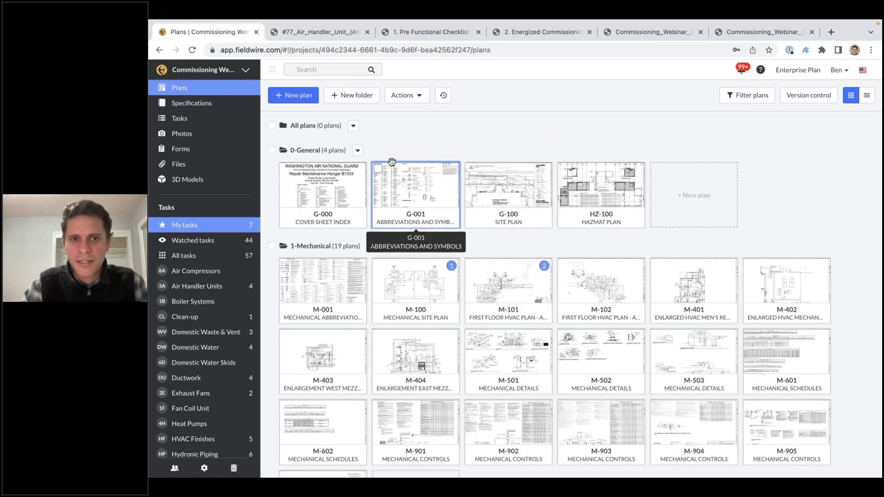
scroll(416, 193, "down", 1)
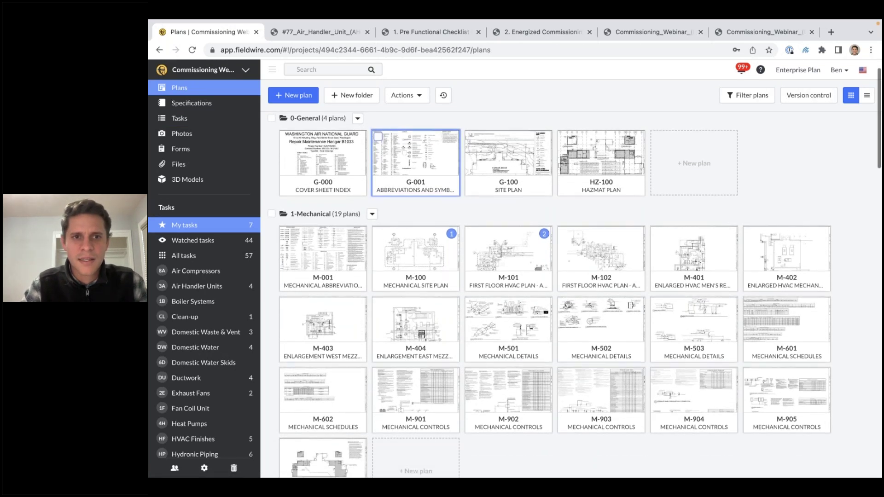
scroll(391, 183, "down", 3)
scroll(391, 183, "down", 1)
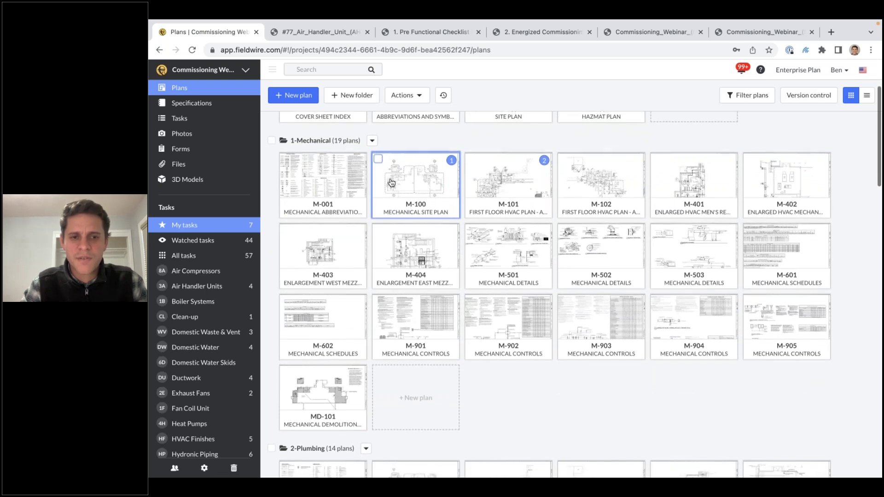
scroll(391, 183, "up", 4)
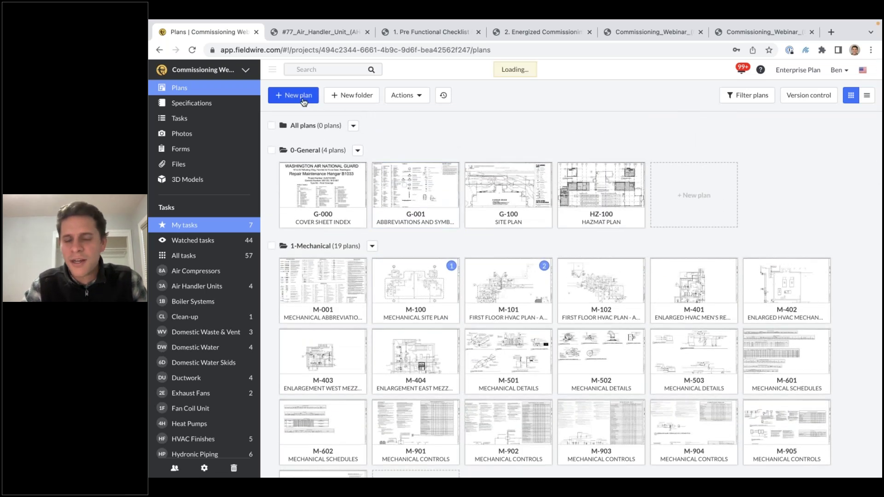
Step: Check the upload options for adding new plans and return to the Mechanical plan set without uploading
left_click(300, 96)
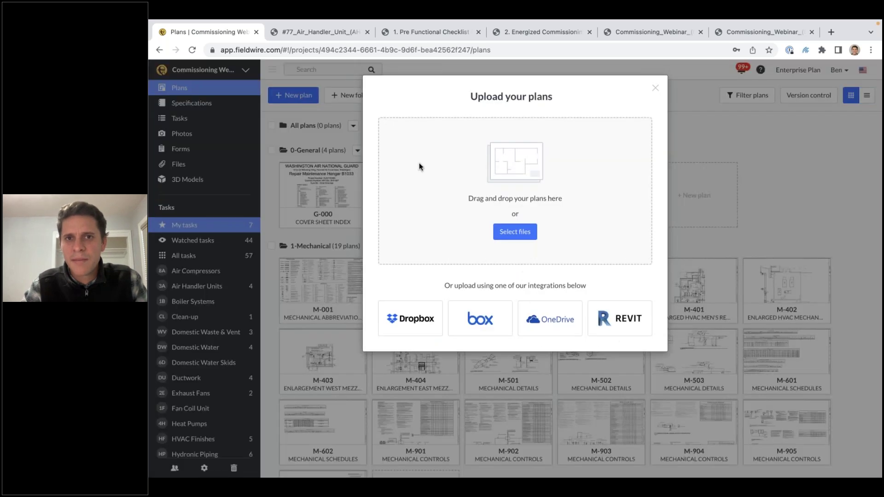
left_click(655, 88)
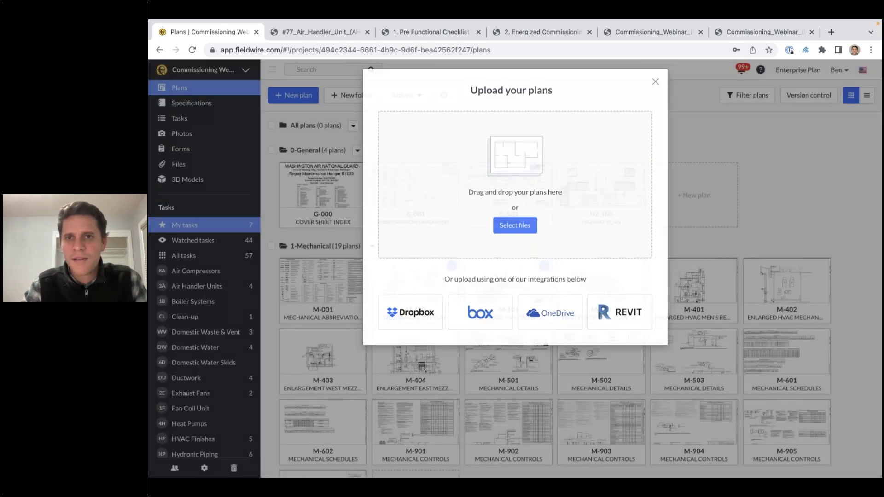
scroll(532, 233, "down", 3)
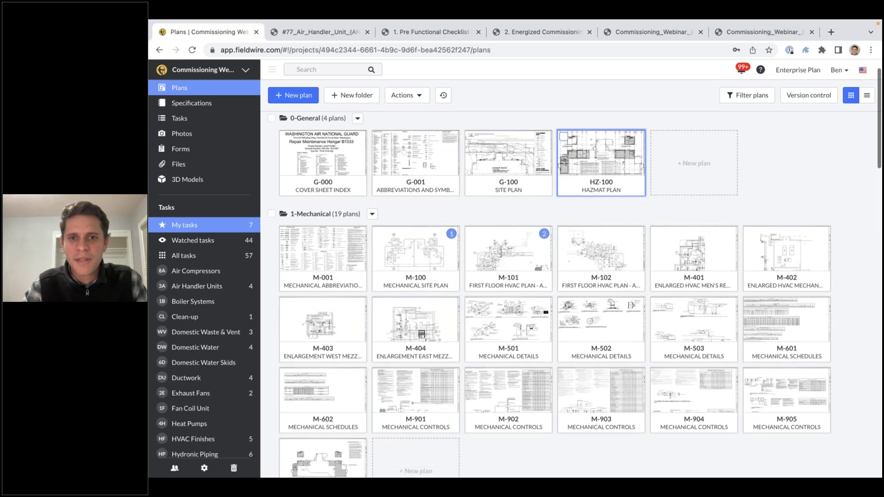
scroll(532, 233, "down", 1)
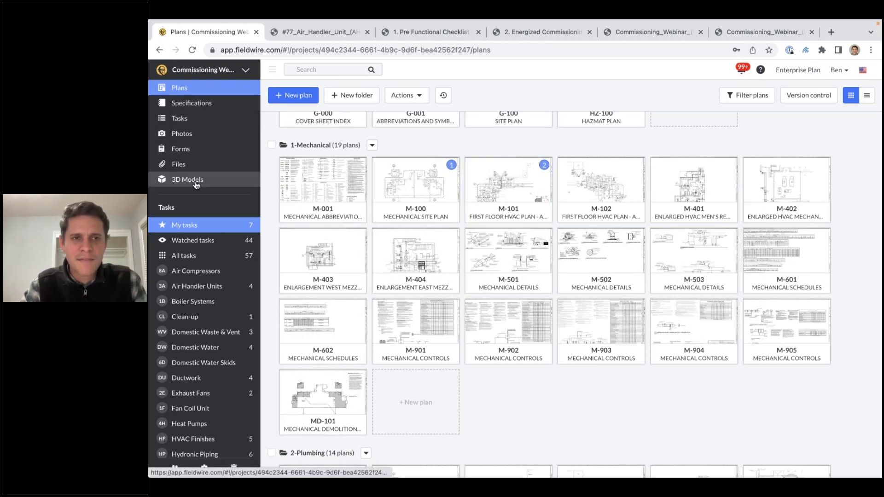
left_click(166, 94)
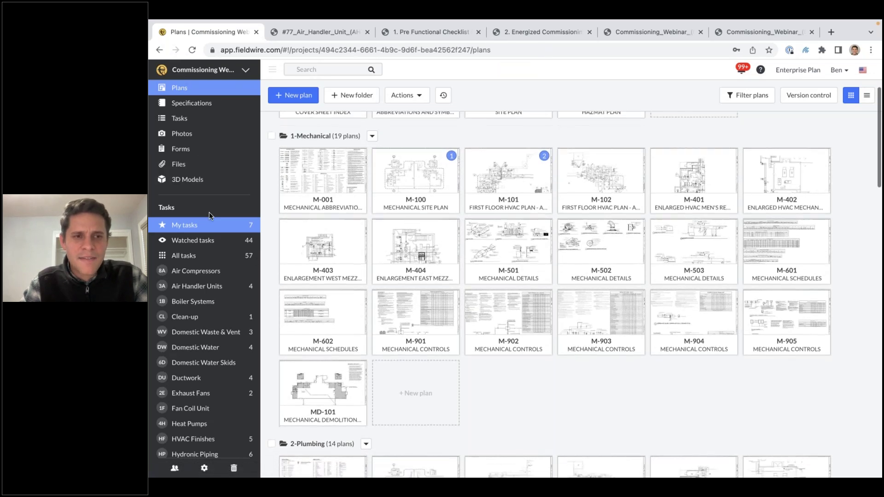
Step: Look through the task categories beside the plans, comparing plan task counts for all tasks and for Air Handler Units
left_click(201, 256)
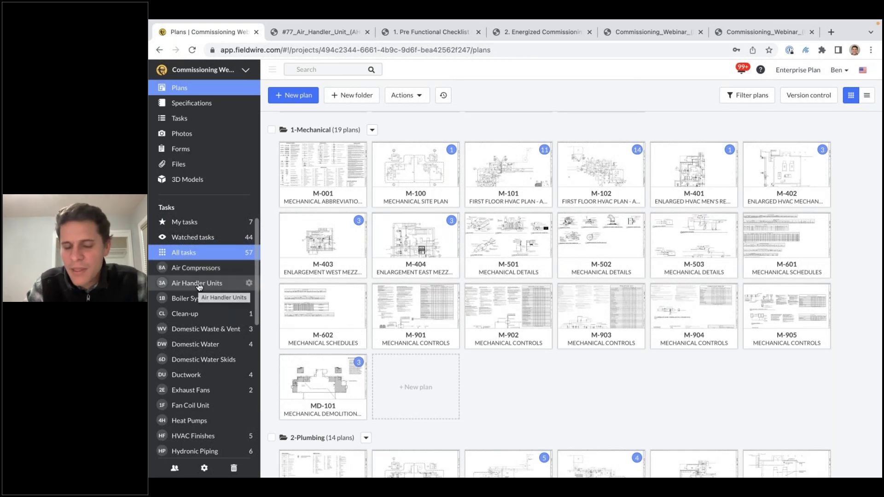
scroll(199, 287, "down", 5)
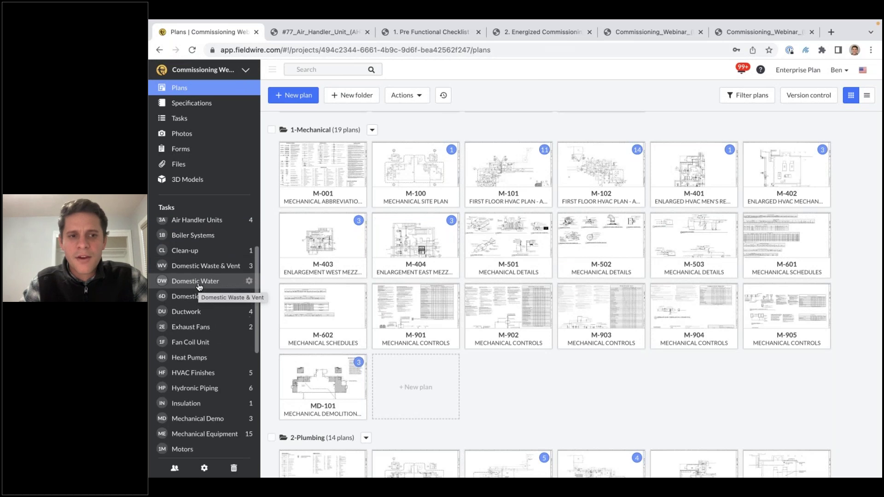
scroll(199, 286, "down", 5)
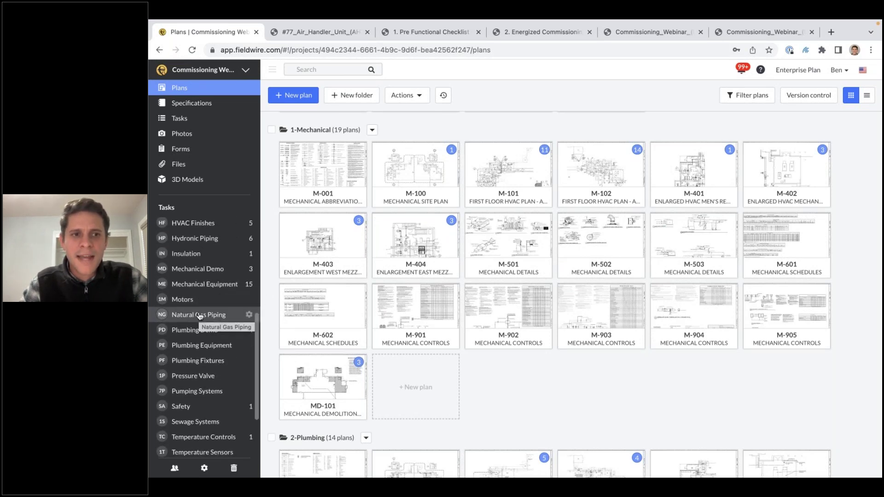
scroll(200, 316, "down", 4)
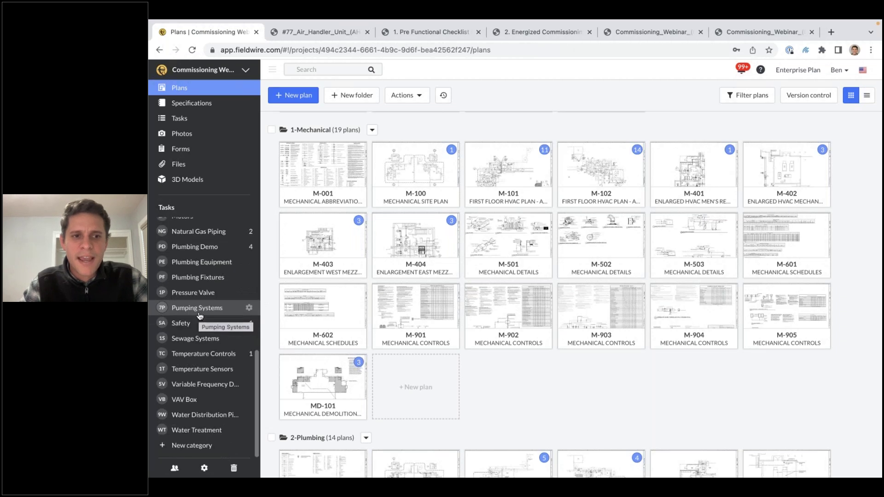
scroll(199, 316, "up", 5)
scroll(201, 345, "up", 5)
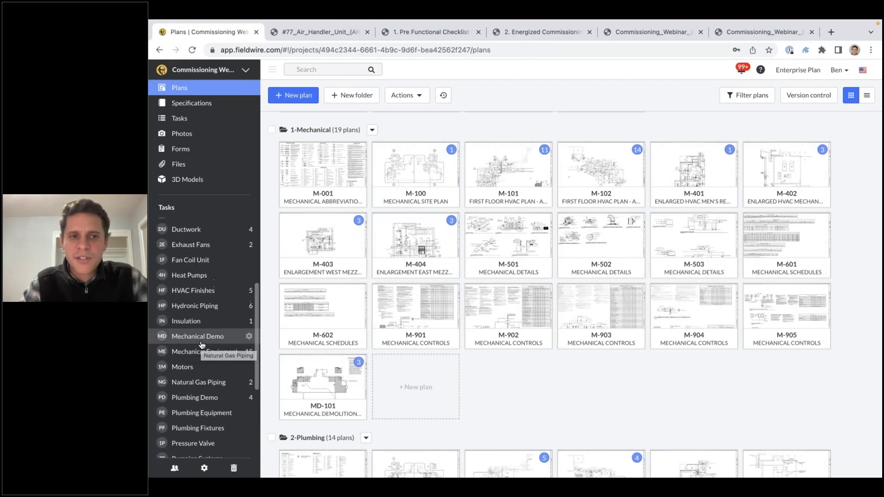
scroll(202, 345, "up", 3)
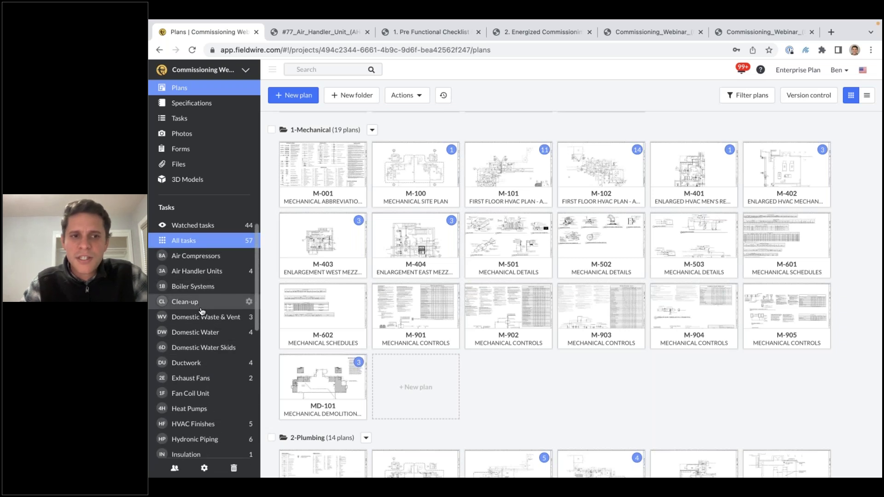
scroll(201, 311, "down", 3)
scroll(205, 307, "up", 4)
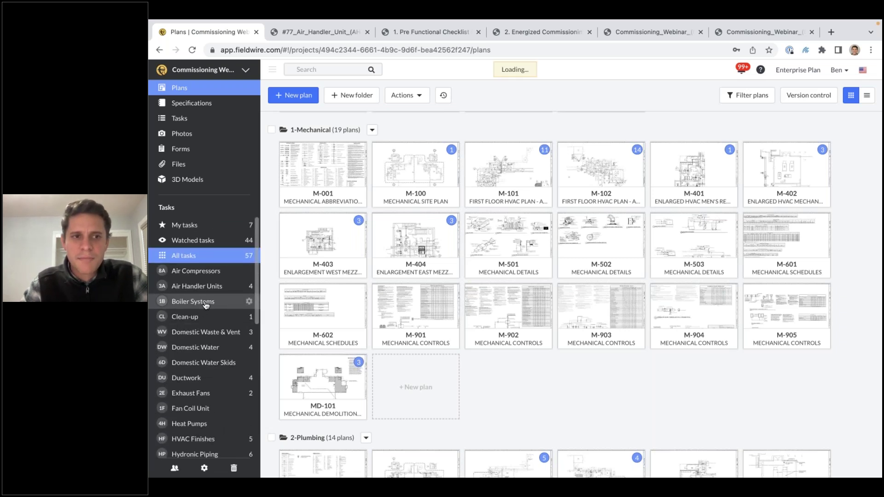
left_click(211, 288)
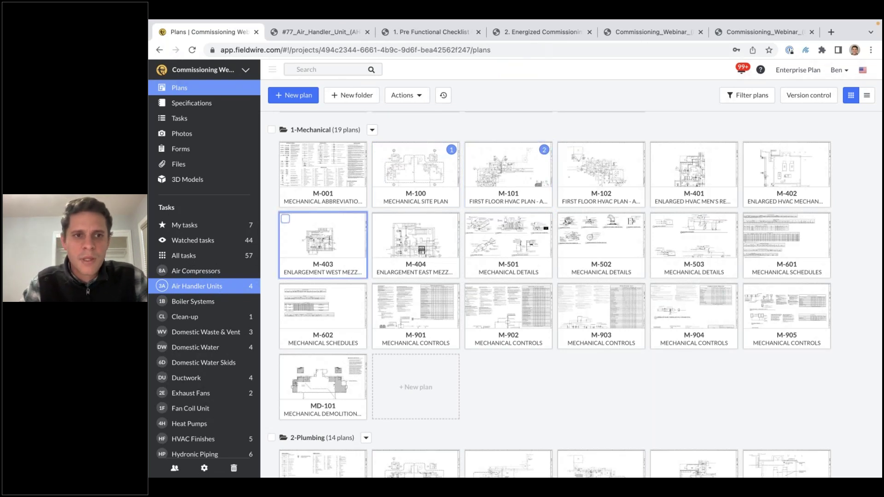
left_click(185, 256)
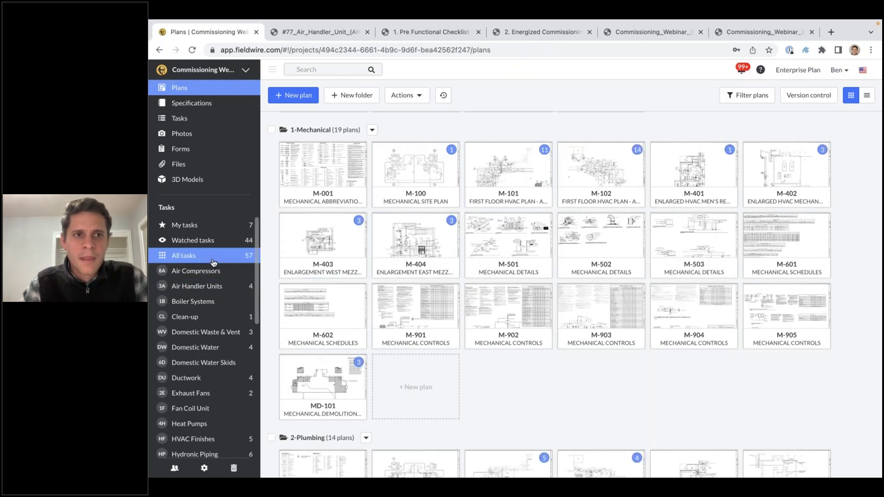
Step: Open the project's specifications and look through the list down to the HVAC and electrical sections
left_click(209, 108)
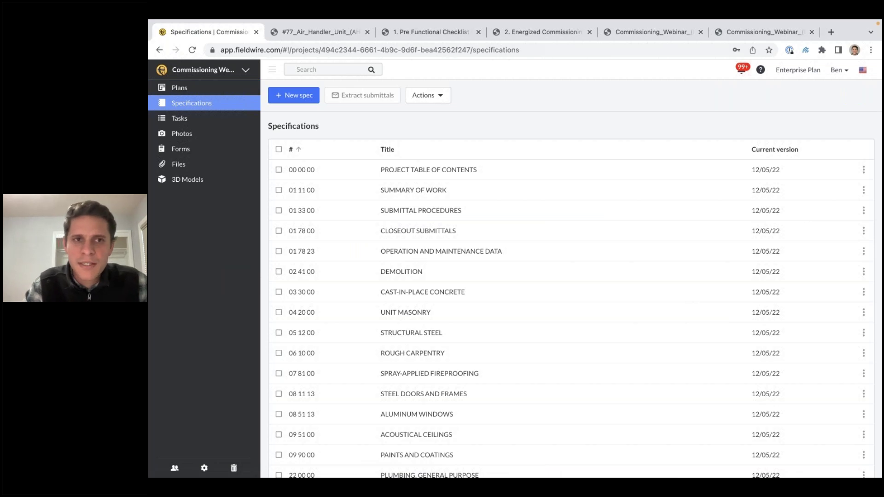
left_click(294, 97)
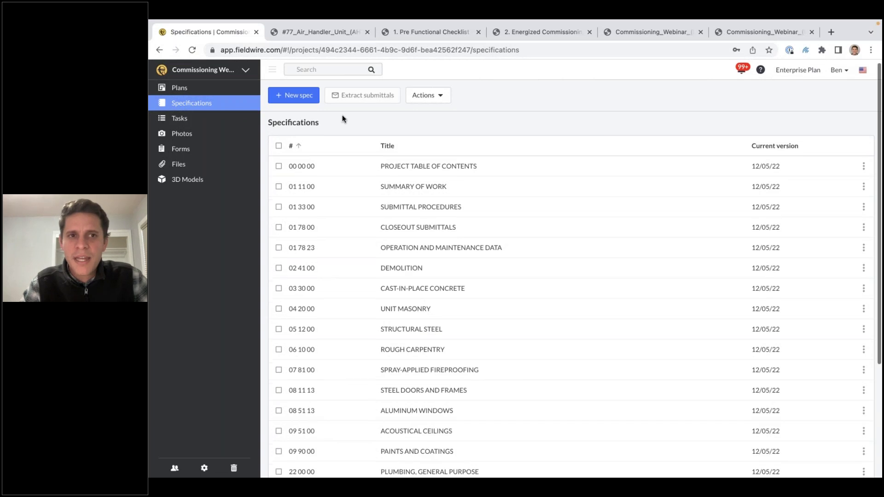
scroll(342, 115, "down", 1)
scroll(337, 225, "down", 3)
scroll(337, 224, "down", 3)
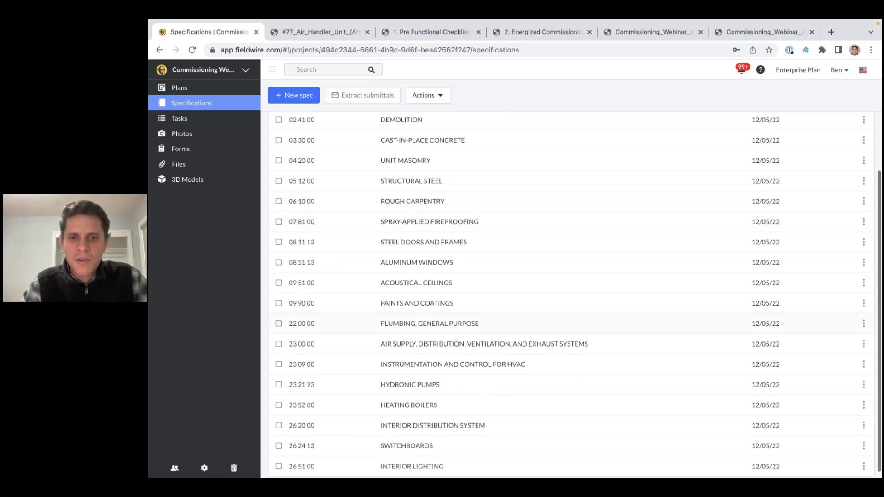
scroll(575, 295, "down", 1)
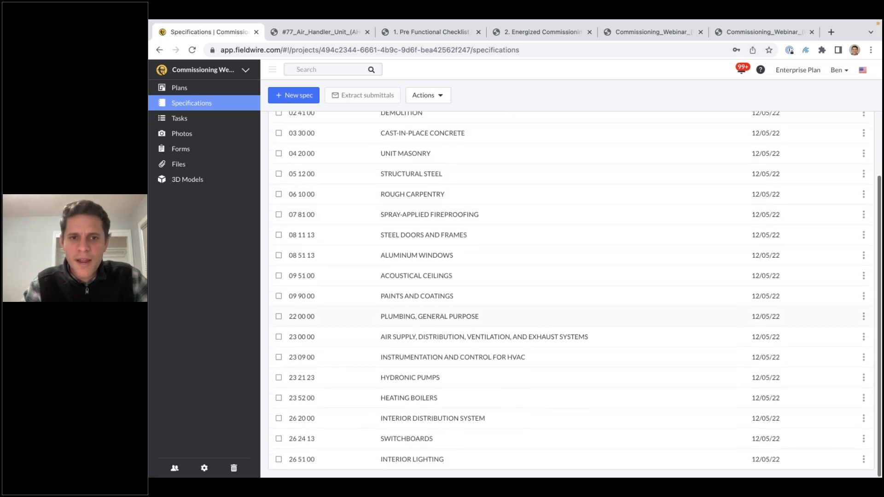
Step: Open specification 23 09 00, Instrumentation and Control for HVAC, and read its summary and system requirements
left_click(389, 358)
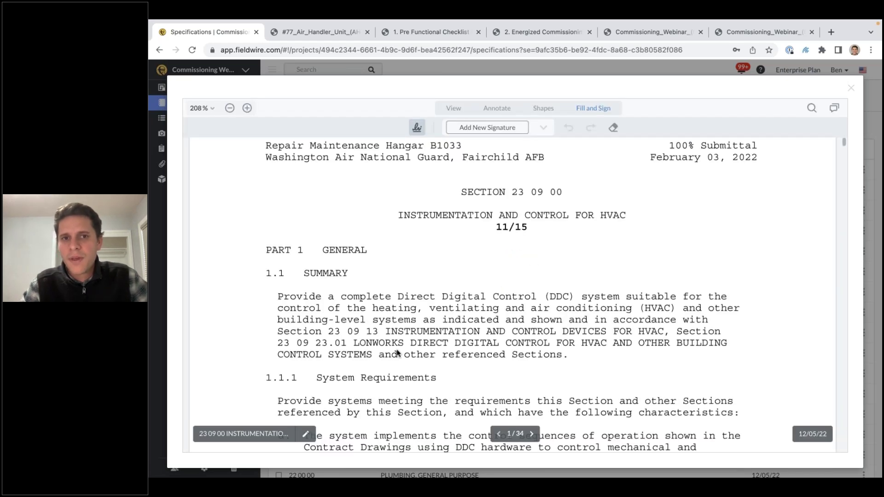
scroll(398, 353, "down", 3)
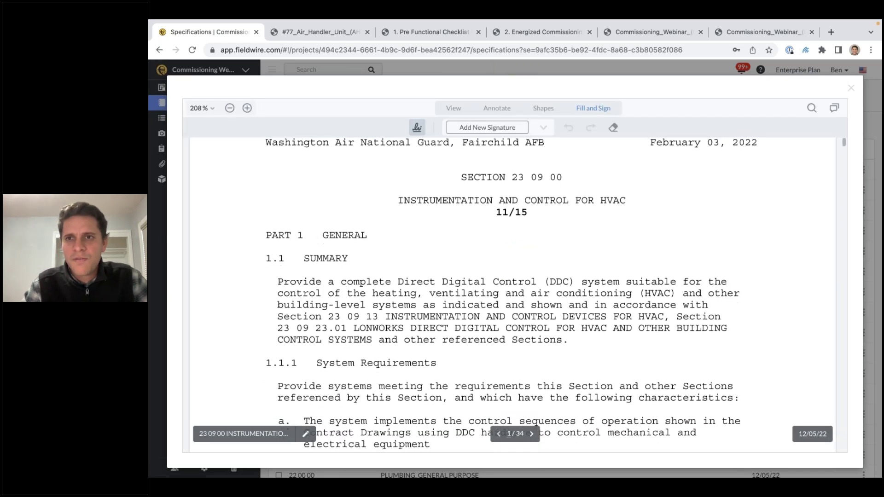
scroll(511, 295, "down", 8)
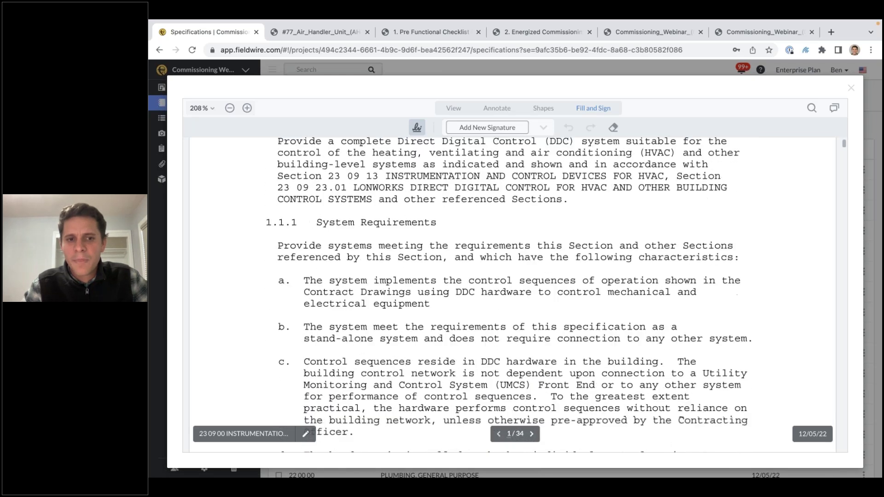
Step: Read the remaining system requirements and the references of specification 23 09 00, and return to the specifications list
scroll(512, 295, "down", 15)
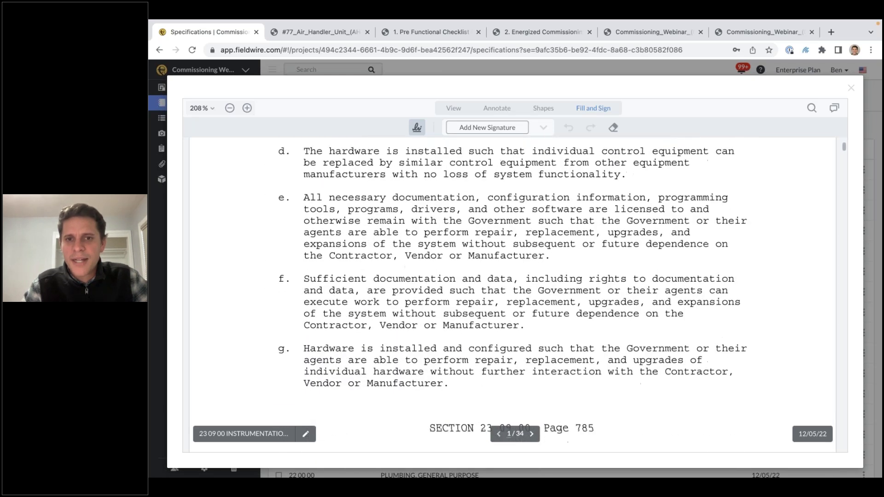
scroll(512, 295, "down", 10)
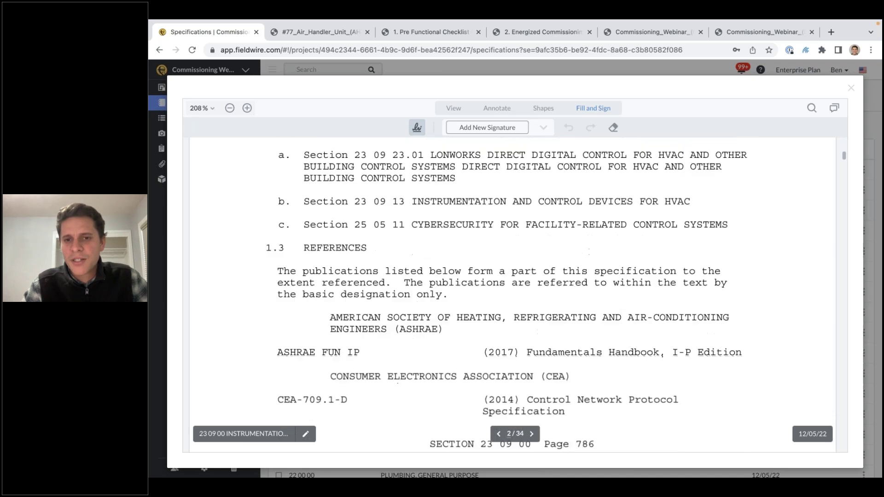
scroll(511, 295, "up", 1)
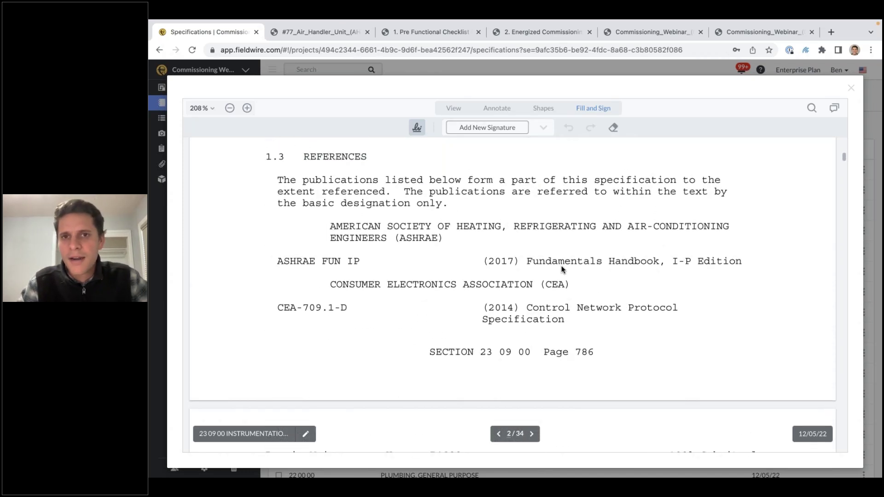
left_click(852, 88)
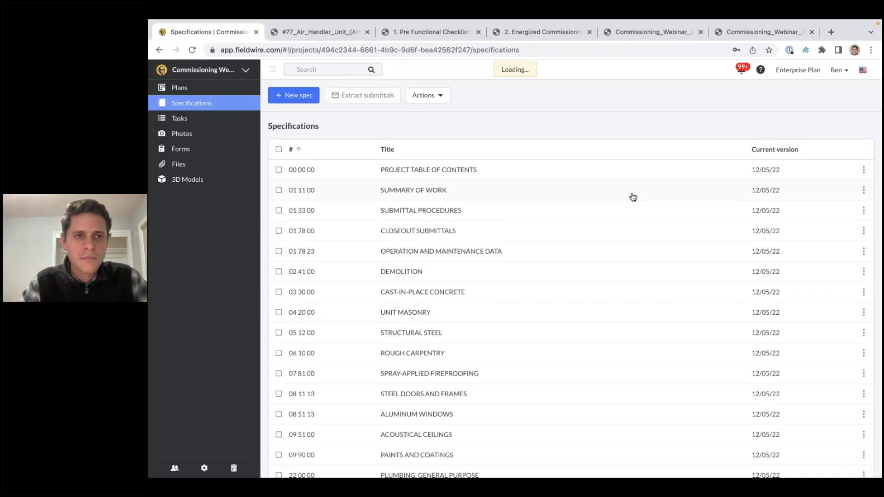
Step: Open the project's task board, look through the task categories, and view the Air Handler Units tasks before returning to all tasks
left_click(233, 123)
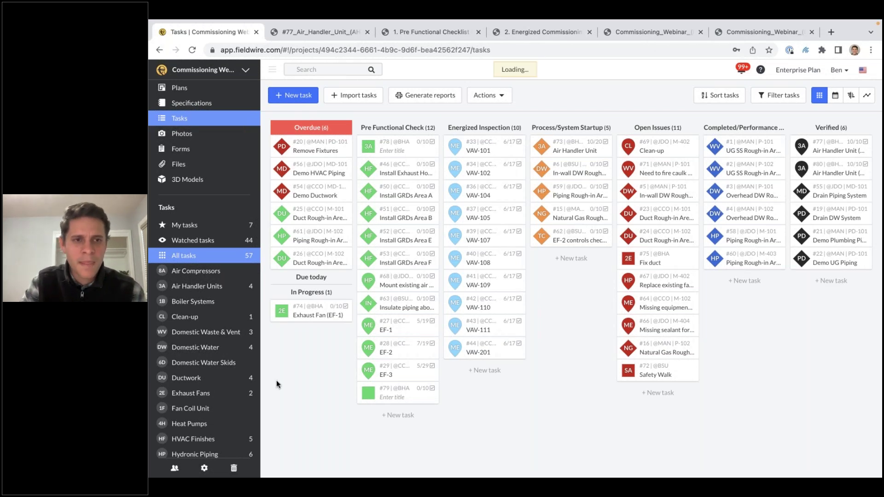
scroll(193, 359, "down", 1)
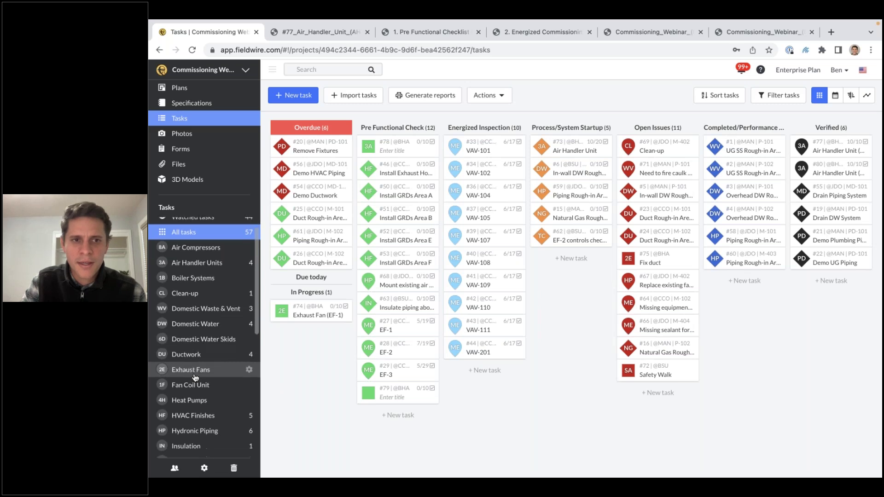
scroll(196, 376, "up", 1)
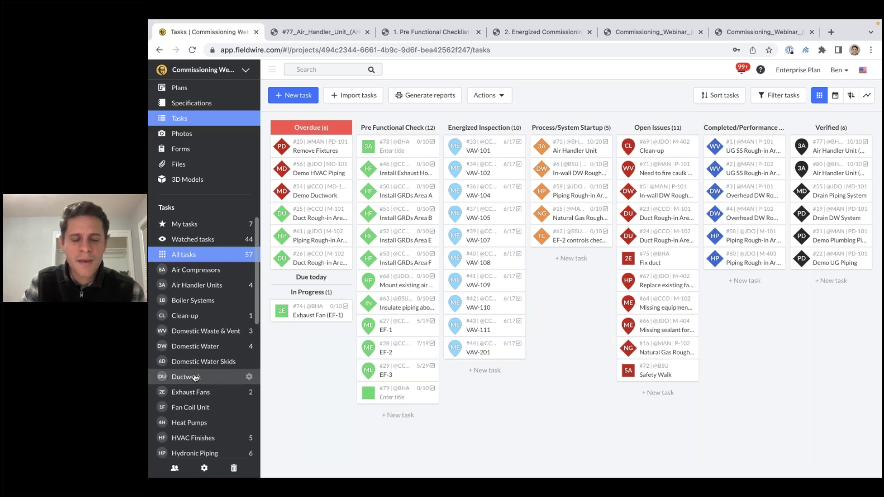
scroll(196, 378, "down", 3)
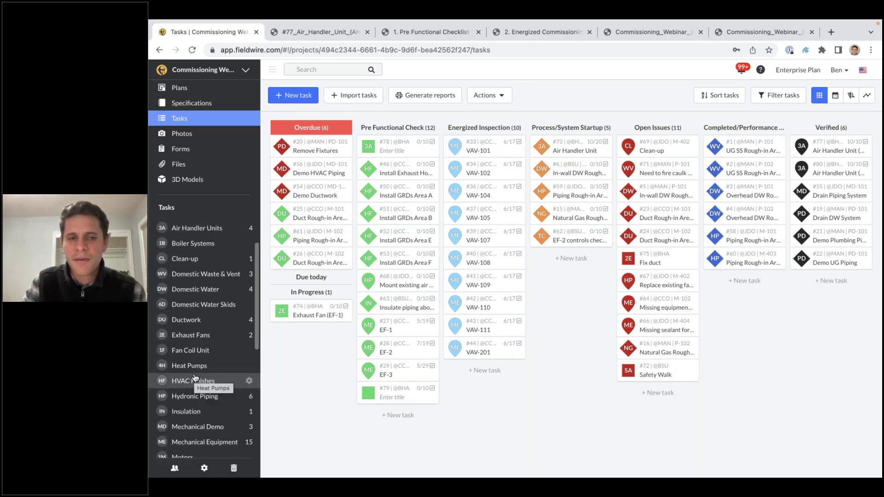
scroll(195, 375, "up", 3)
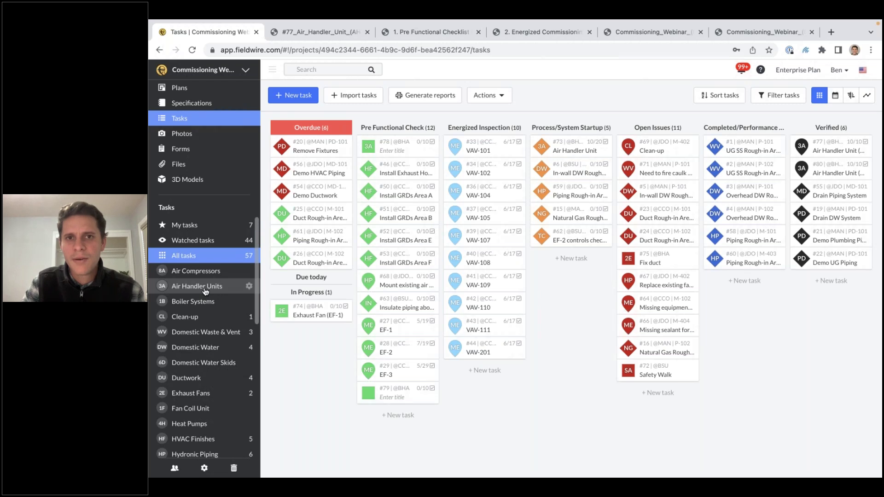
left_click(203, 287)
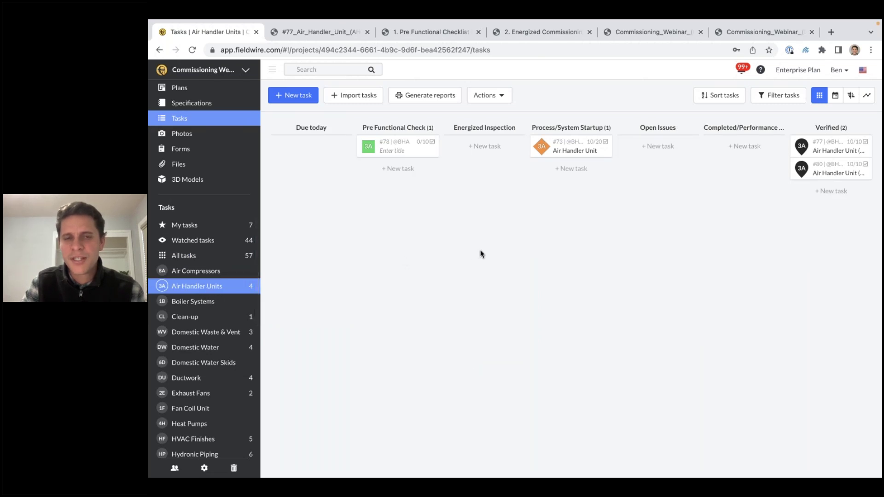
left_click(224, 264)
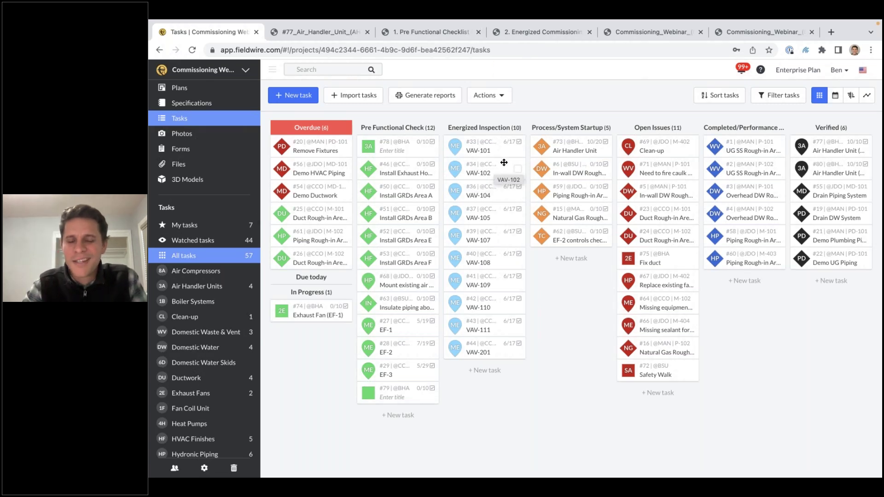
Step: View the tasks on the monthly calendar and compare the scheduled work in December 2022 and January 2023
left_click(838, 101)
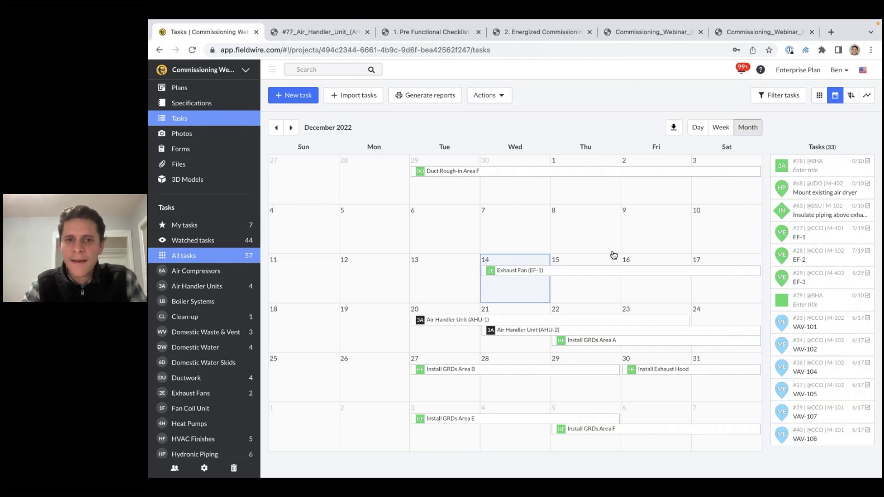
left_click(296, 131)
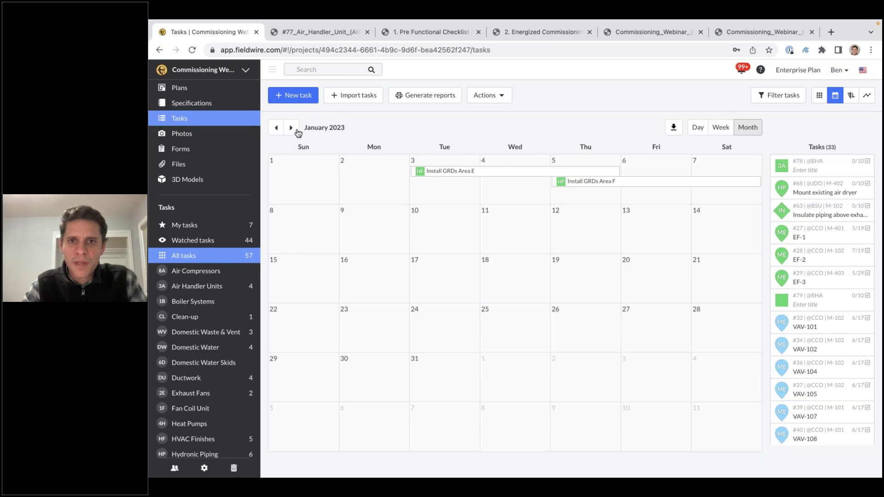
left_click(277, 130)
left_click(289, 131)
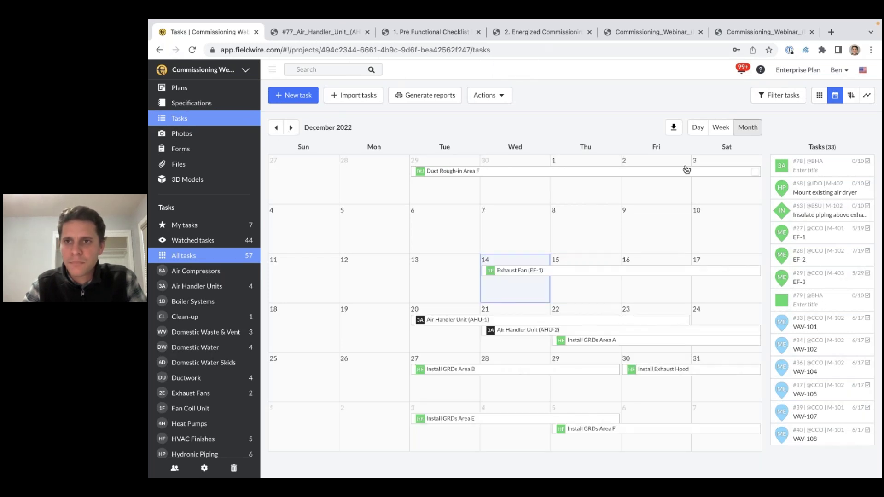
Step: Show the task graphs, group the Current Tasks chart by assignee, and examine each assignee's tasks by status
left_click(869, 97)
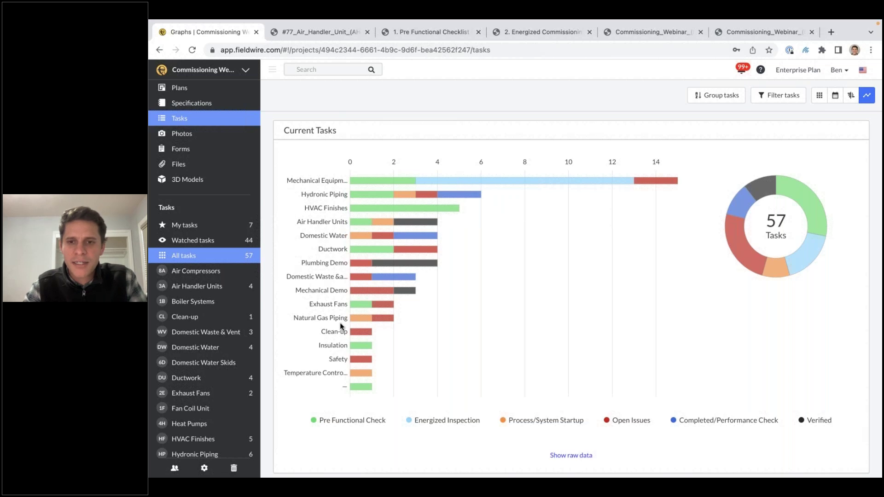
scroll(397, 420, "down", 1)
scroll(397, 423, "up", 1)
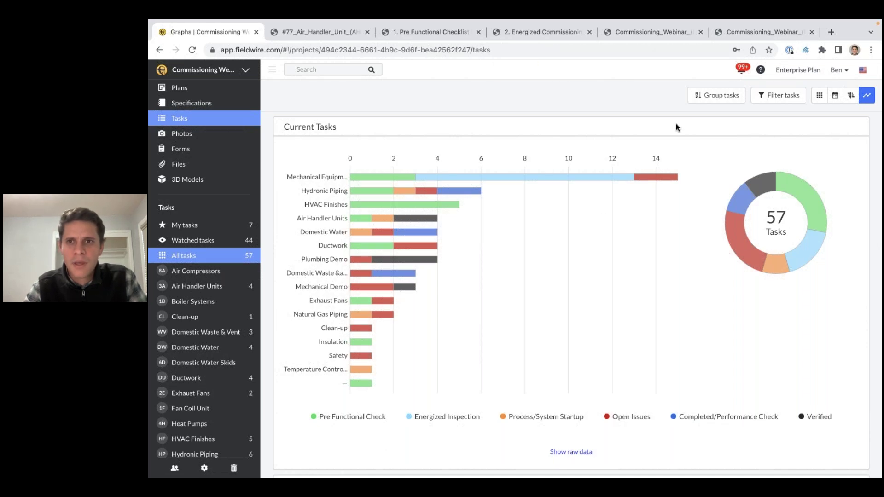
left_click(712, 96)
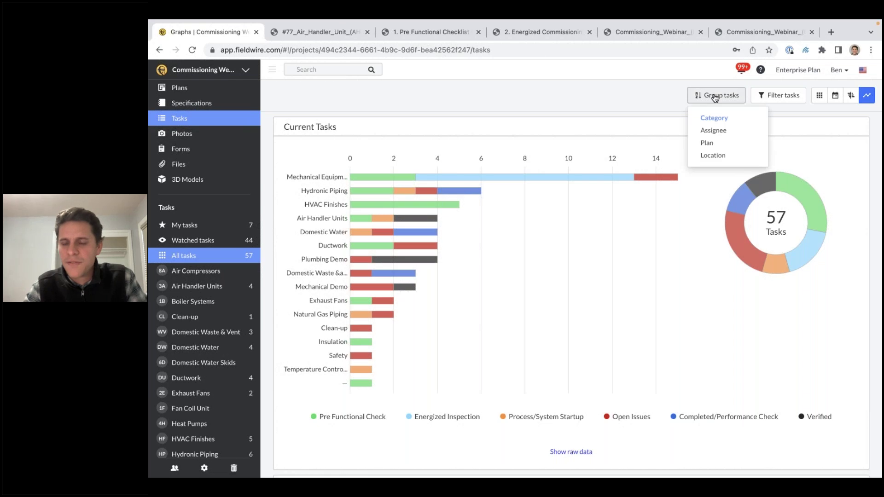
left_click(723, 130)
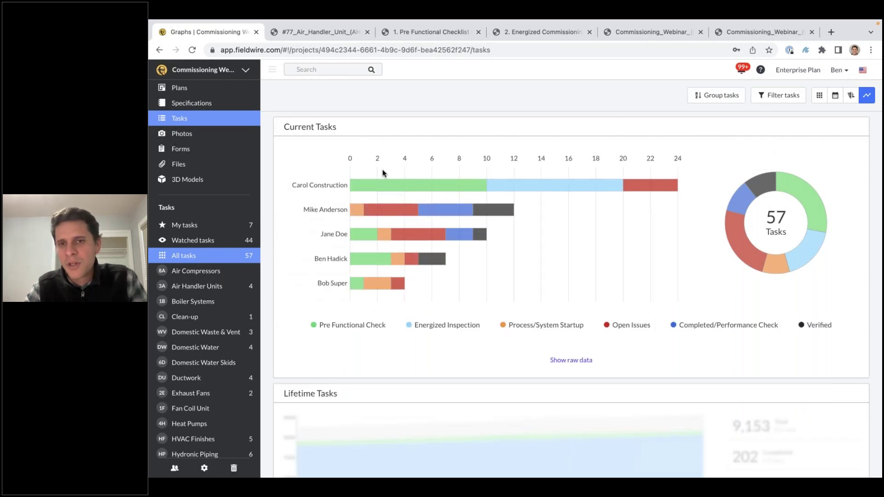
mouse_move(425, 255)
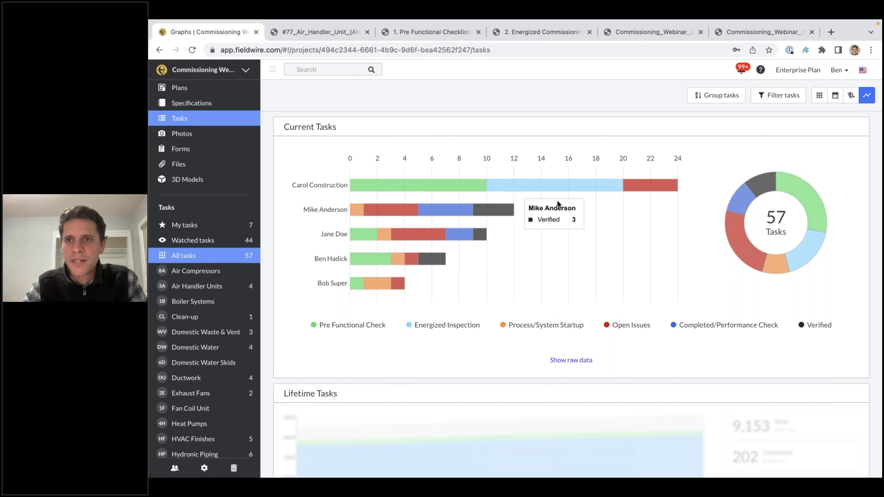
Step: From the task board, open the EF-1 task, view its location on plan M-401, and return to the task board
left_click(820, 96)
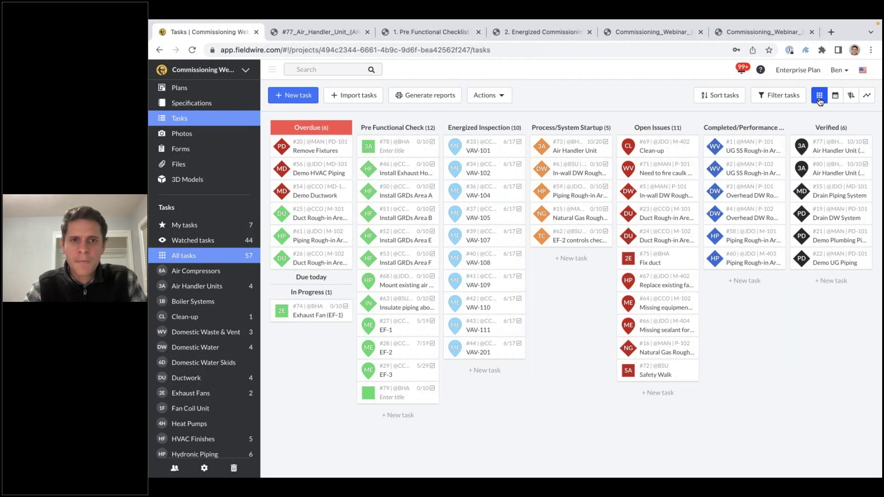
left_click(392, 330)
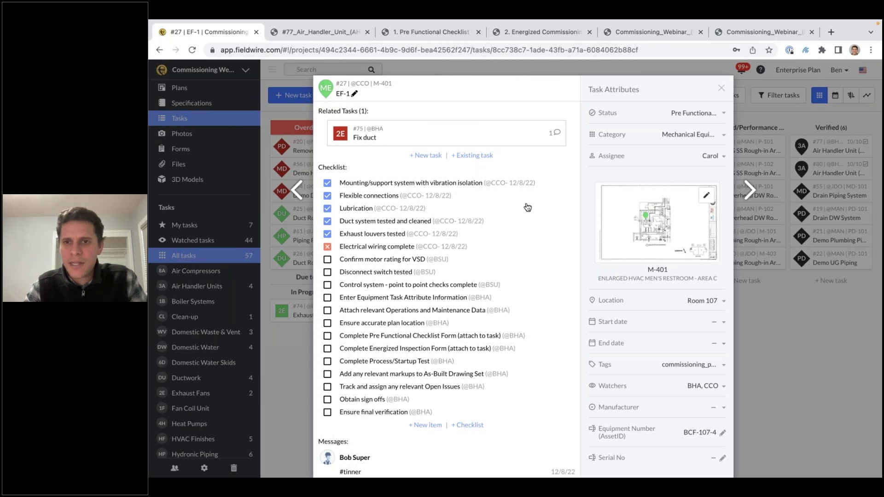
left_click(661, 231)
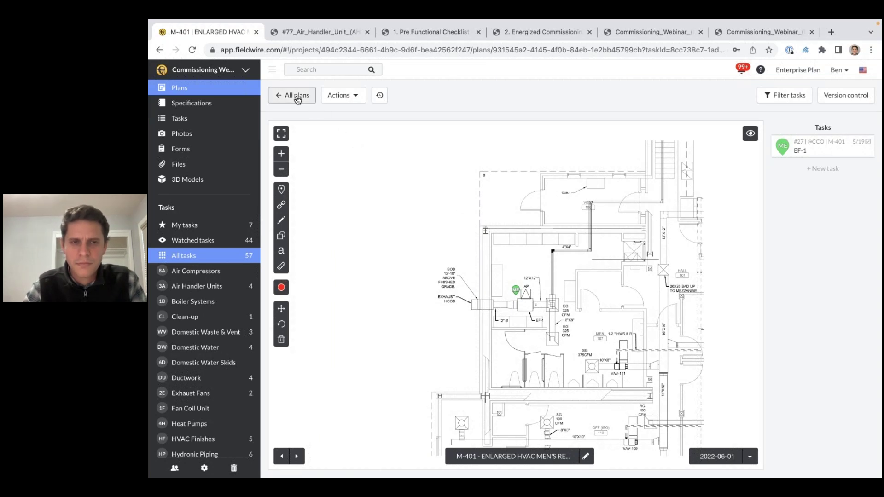
left_click(203, 118)
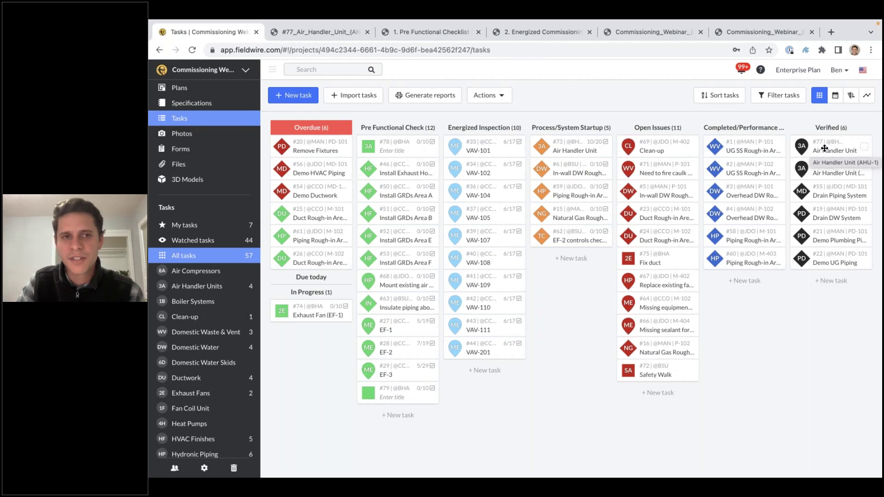
Step: Open the verified Air Handler Unit (AHU-1) task and review its checklist, attached forms, attributes and message photos
left_click(825, 149)
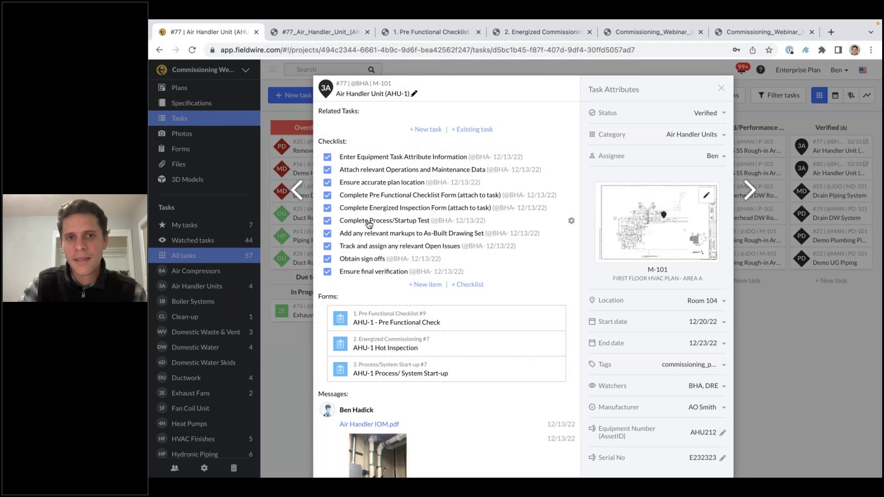
scroll(368, 225, "down", 2)
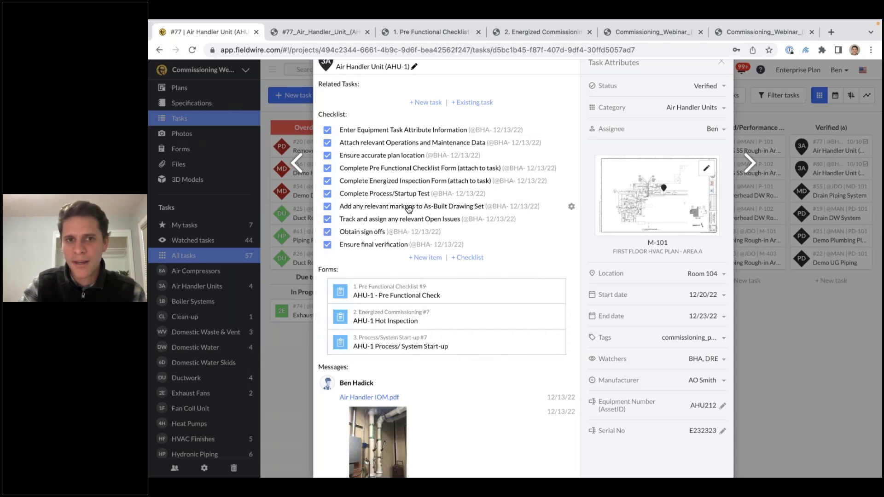
scroll(408, 210, "down", 1)
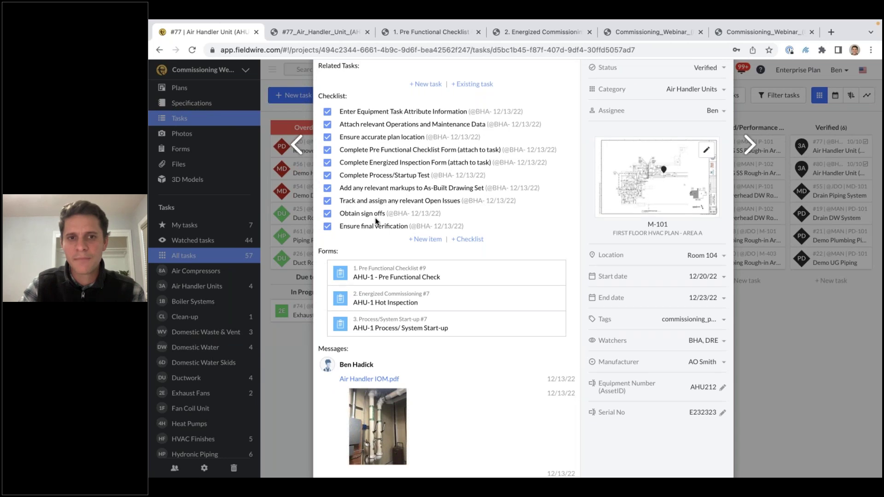
scroll(376, 221, "down", 2)
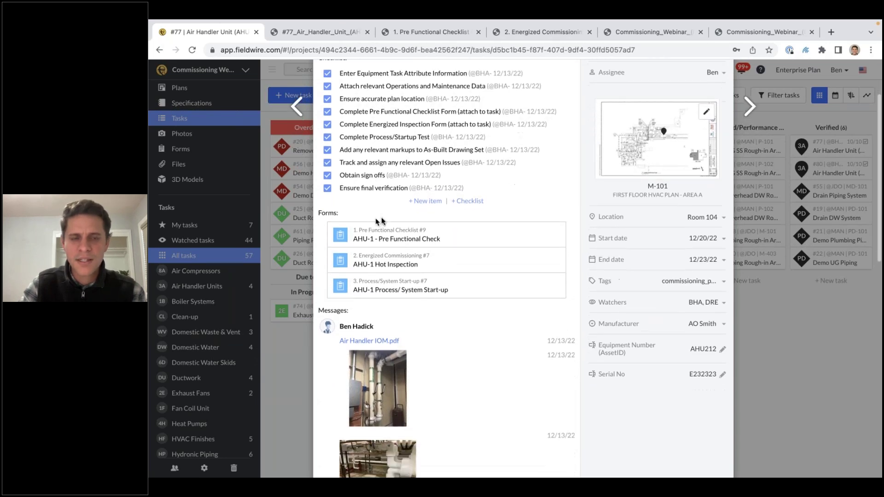
scroll(348, 221, "down", 1)
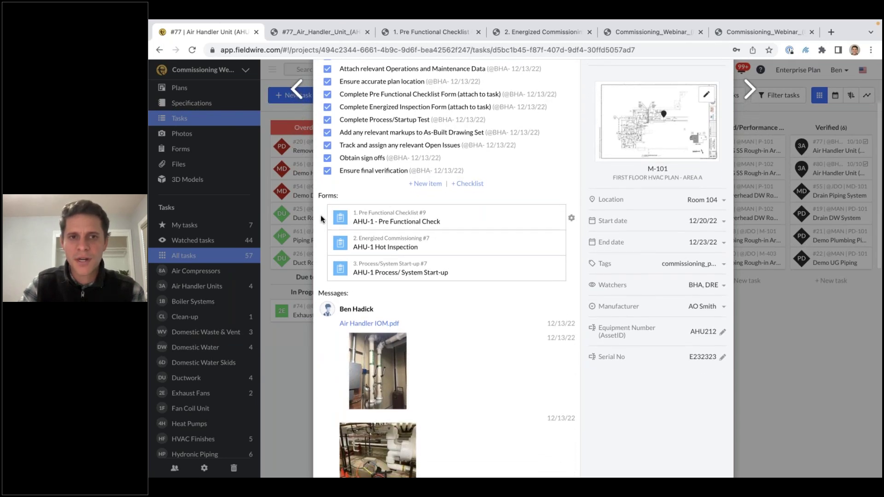
scroll(321, 220, "down", 2)
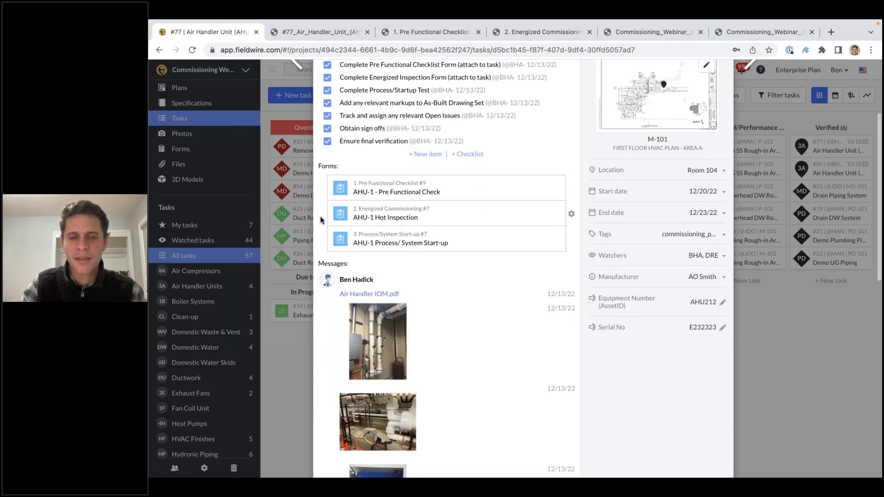
scroll(321, 220, "down", 2)
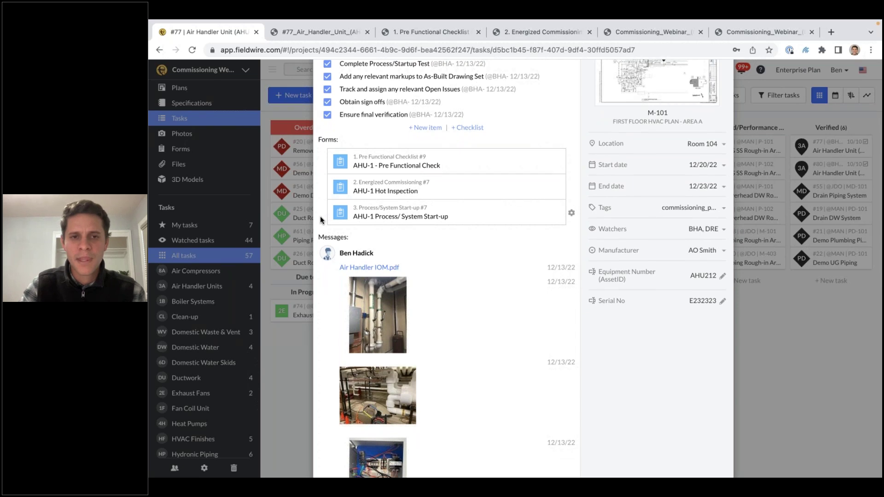
scroll(321, 220, "down", 4)
scroll(321, 220, "down", 4)
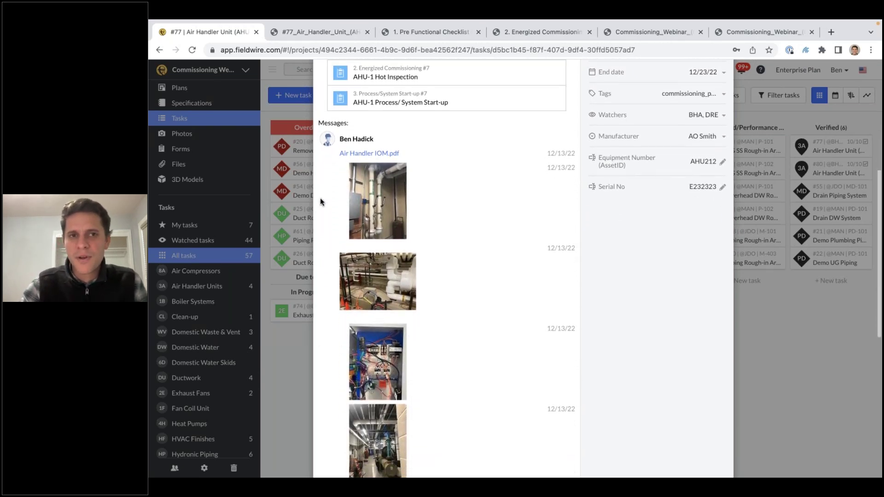
scroll(321, 196, "down", 1)
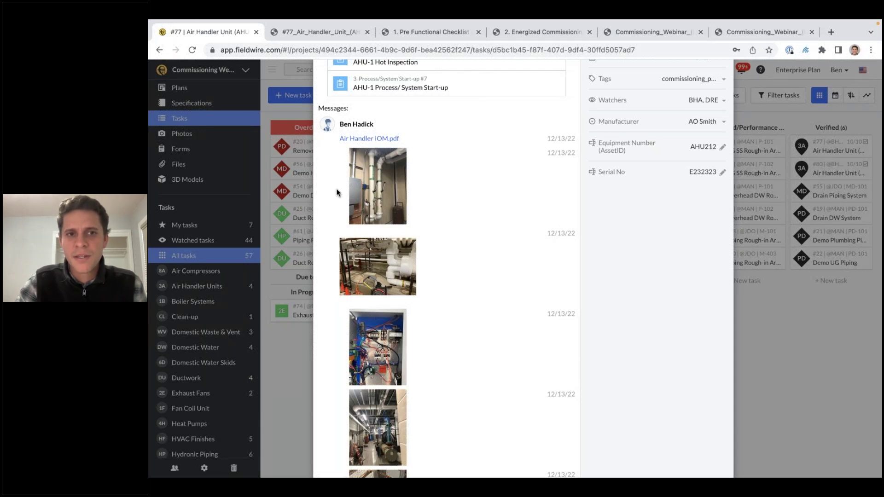
scroll(337, 192, "down", 4)
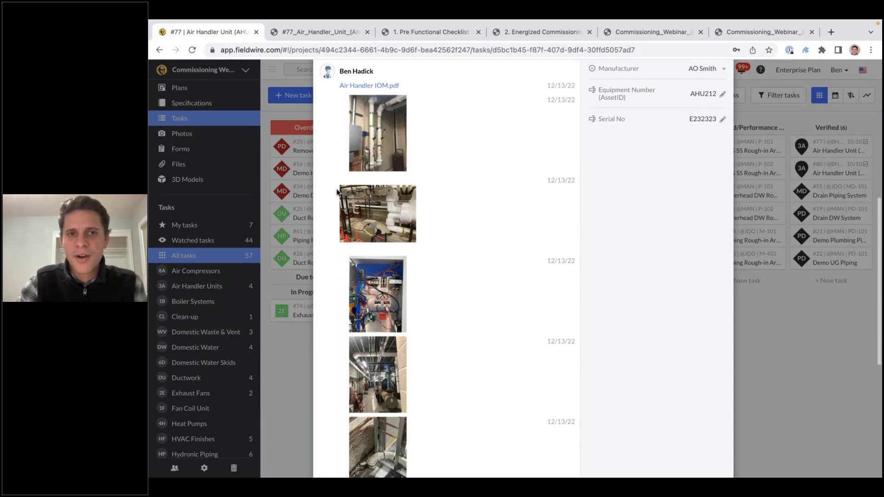
Step: Open the first photo in the AHU-1 task's messages and draw a red freehand circle around the green pipe labels
left_click(385, 131)
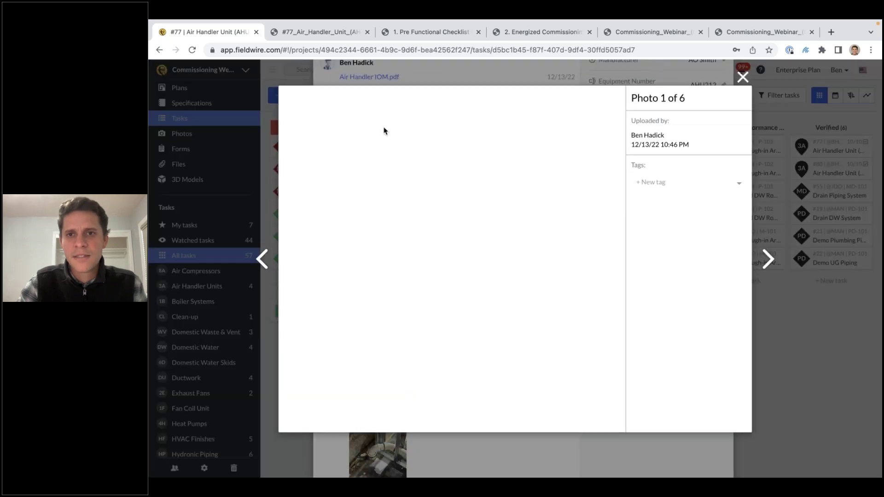
left_click(290, 98)
left_click(291, 134)
mouse_move(444, 159)
left_mouse_down()
mouse_move(405, 201)
mouse_move(473, 157)
mouse_move(443, 155)
left_mouse_up()
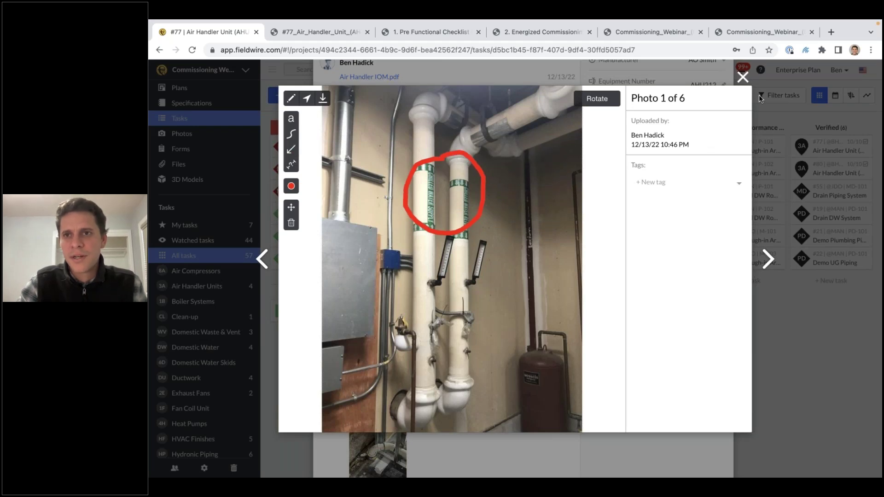
Step: Close the marked-up photo, review the AHU-1 task's remaining messages and activity history, and show the attachment options for a new message
left_click(742, 78)
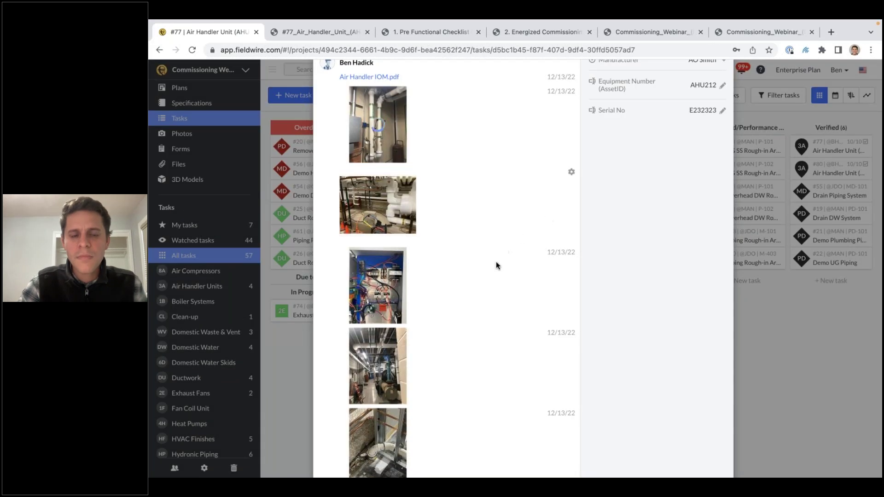
scroll(497, 263, "down", 2)
scroll(496, 264, "down", 3)
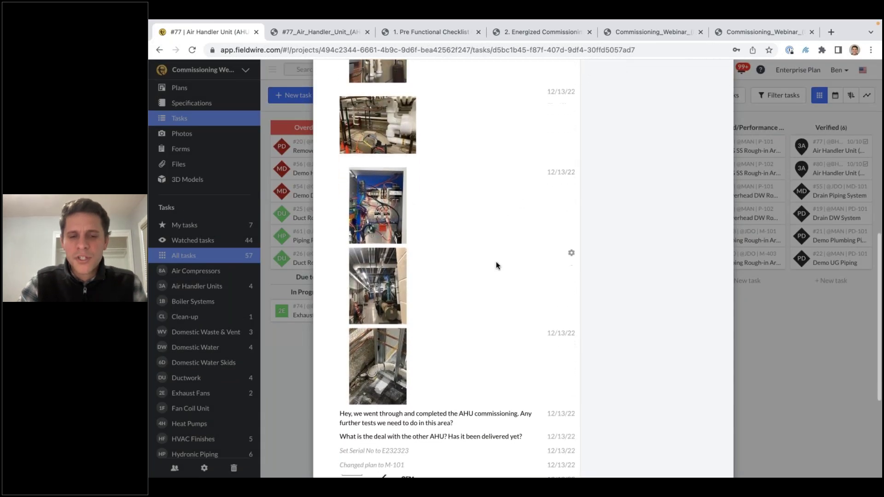
scroll(443, 365, "down", 3)
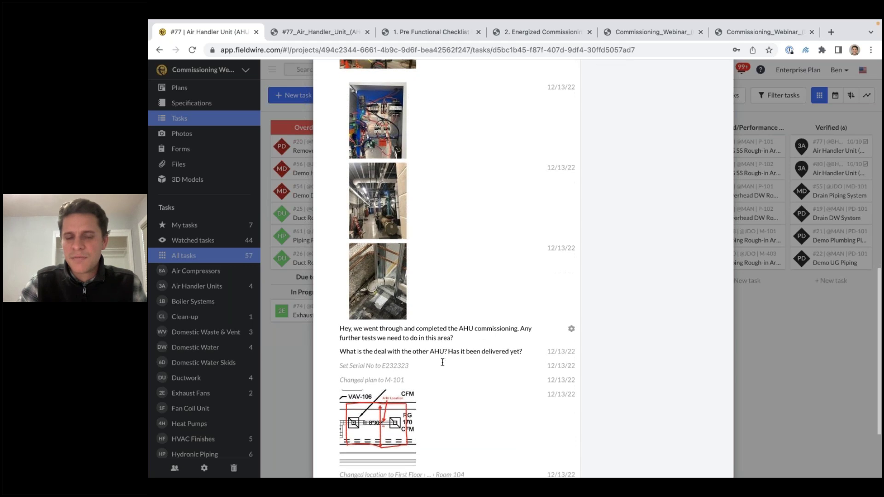
scroll(374, 336, "down", 3)
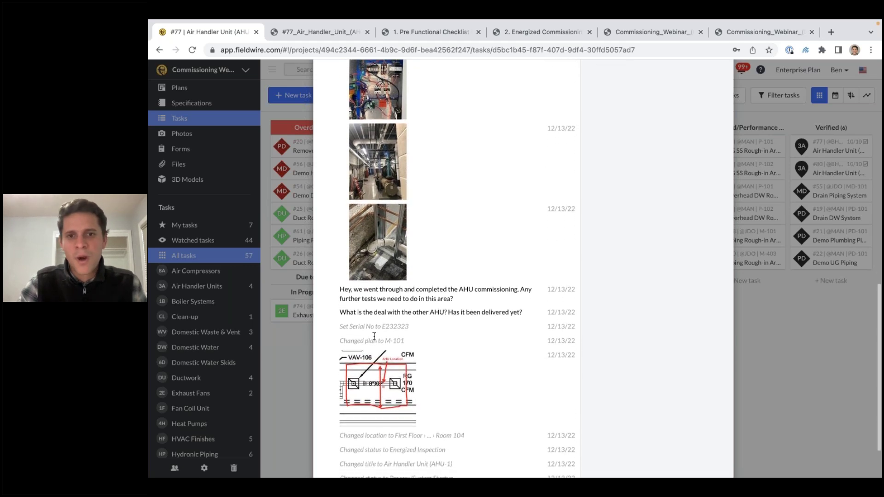
scroll(374, 337, "down", 3)
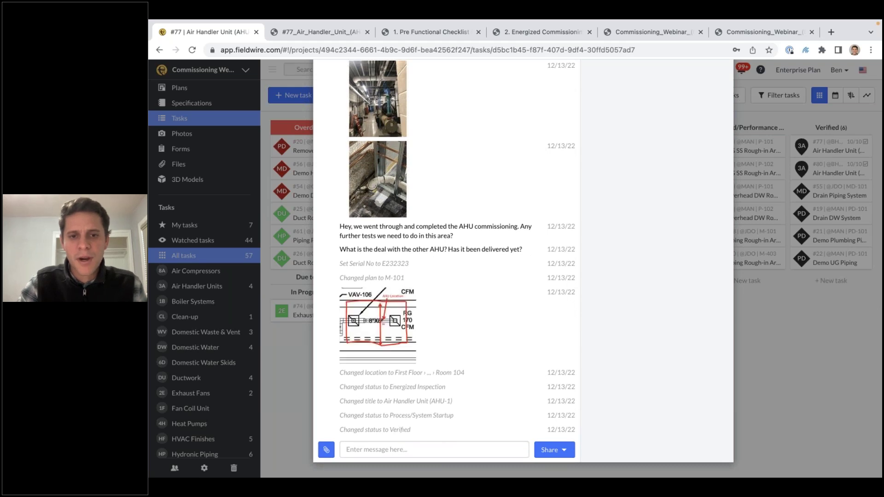
left_click(327, 449)
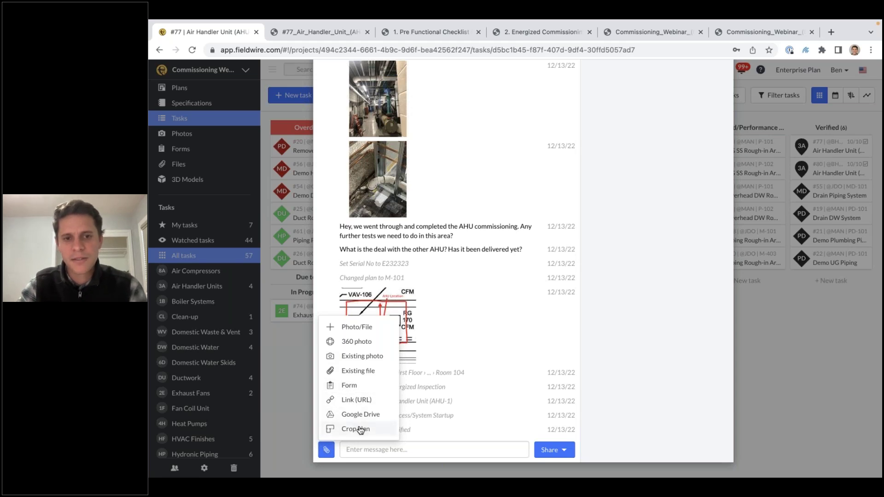
left_click(527, 350)
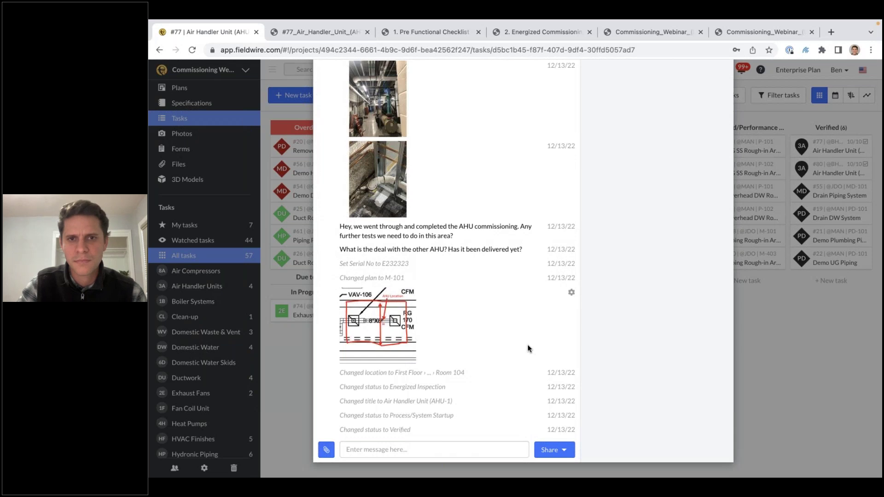
Step: Review the AHU-1 task's status and category choices, picking Verified and Air Handler Units
scroll(529, 348, "up", 2)
scroll(527, 349, "up", 10)
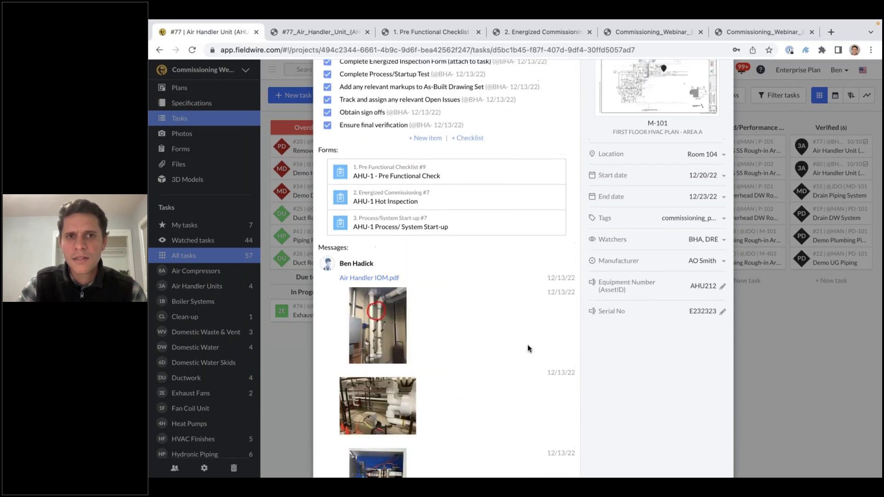
scroll(528, 349, "up", 5)
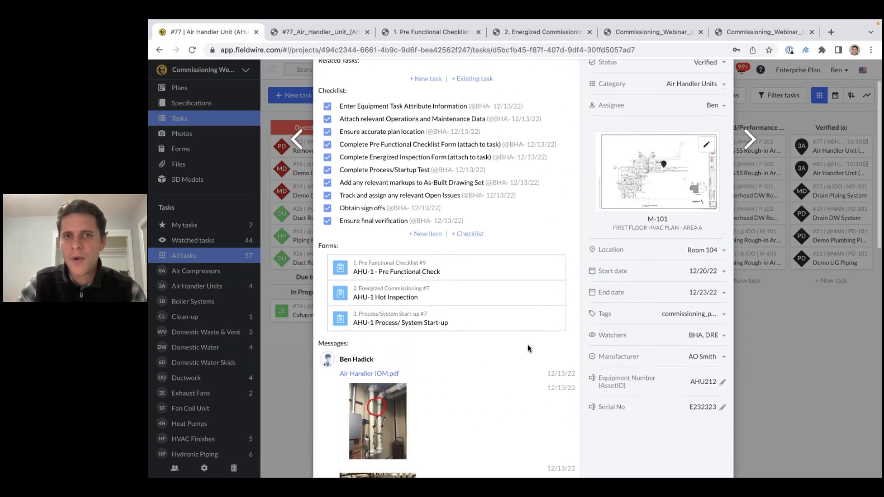
scroll(529, 349, "up", 1)
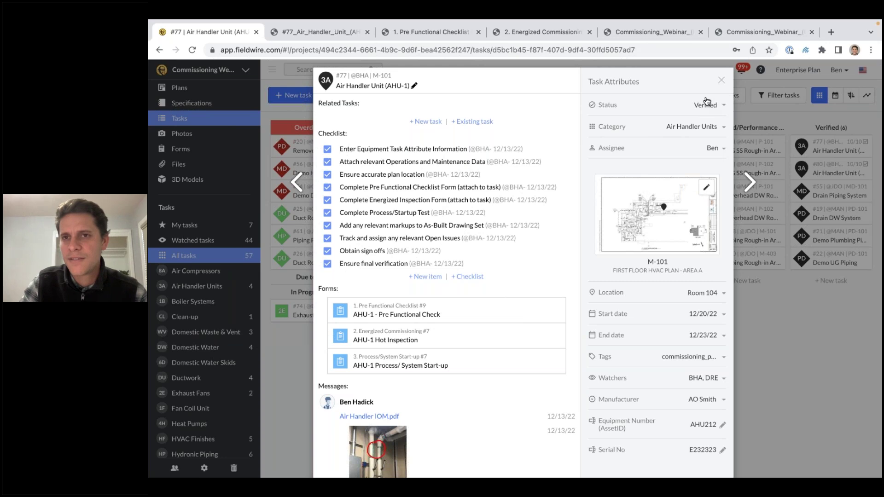
left_click(721, 107)
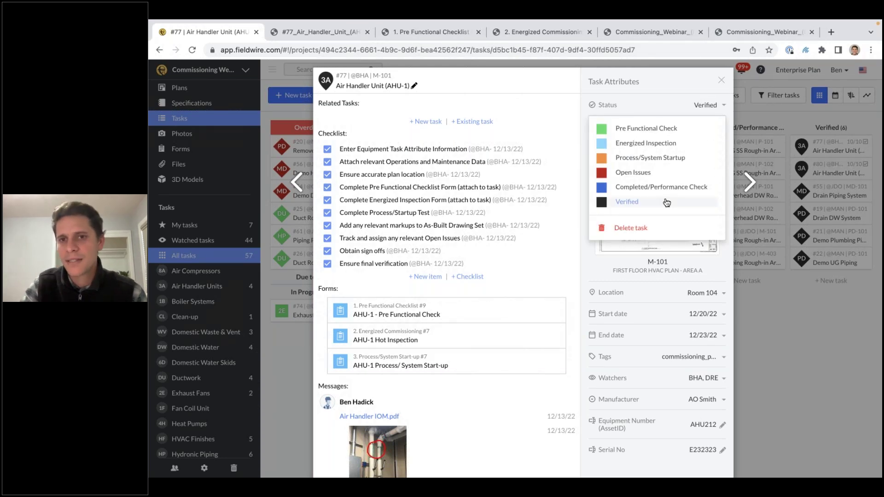
left_click(667, 203)
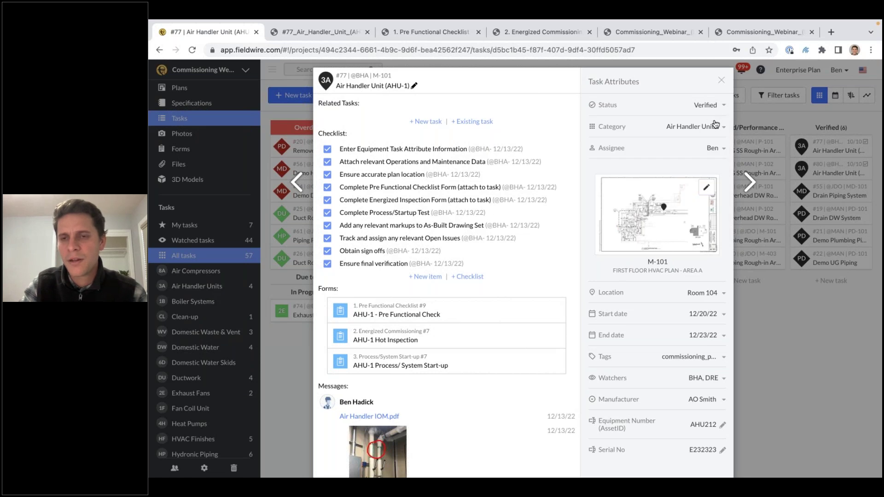
left_click(716, 126)
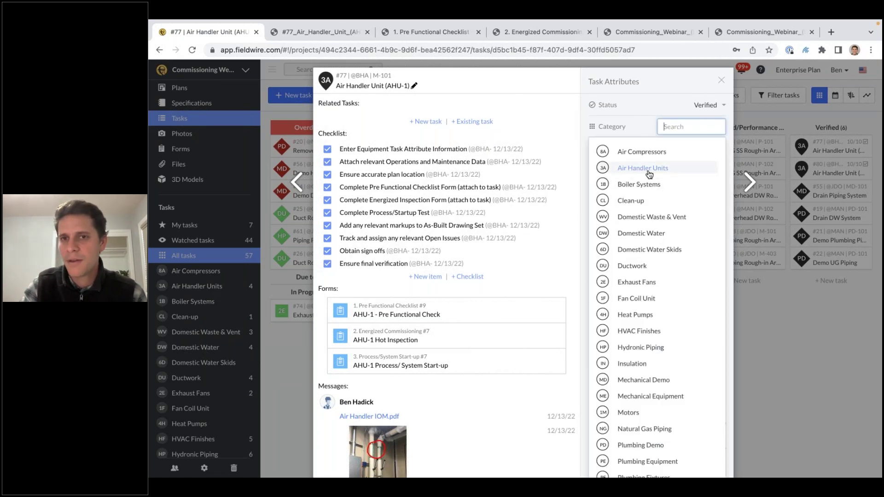
left_click(657, 173)
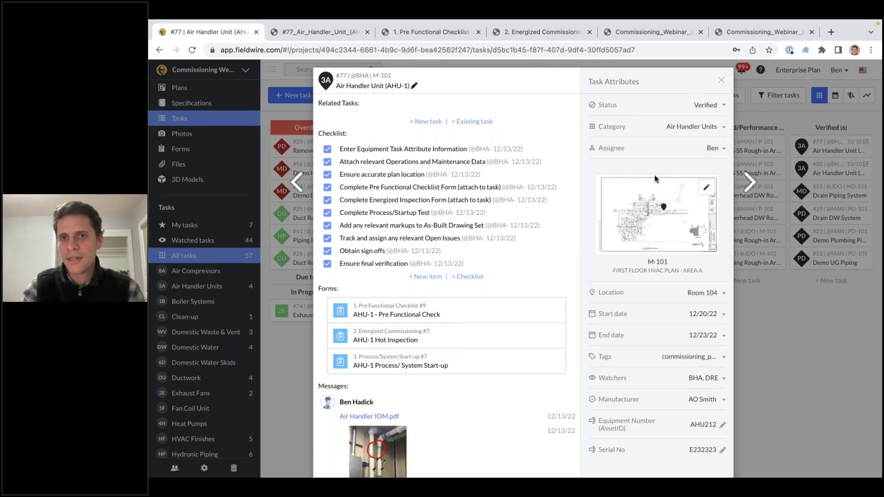
Step: Review the location choices for the AHU-1 task and pick Room 104 under First Floor, Area A
scroll(652, 225, "down", 1)
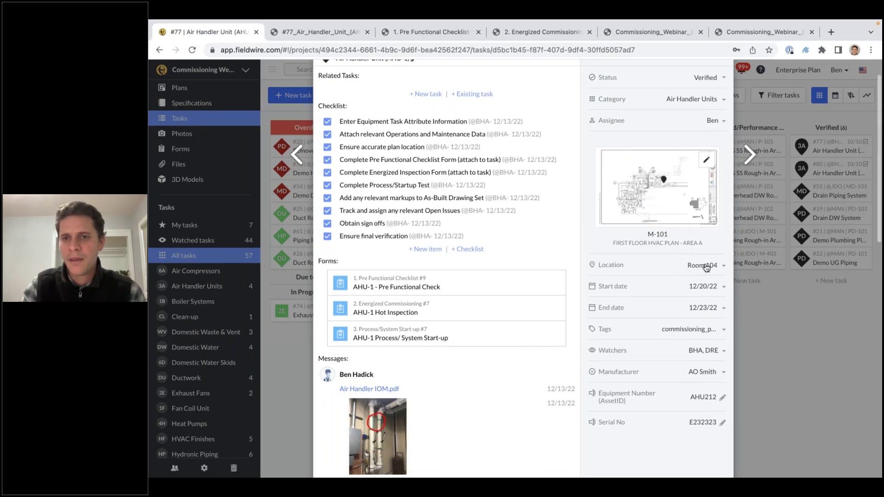
left_click(720, 268)
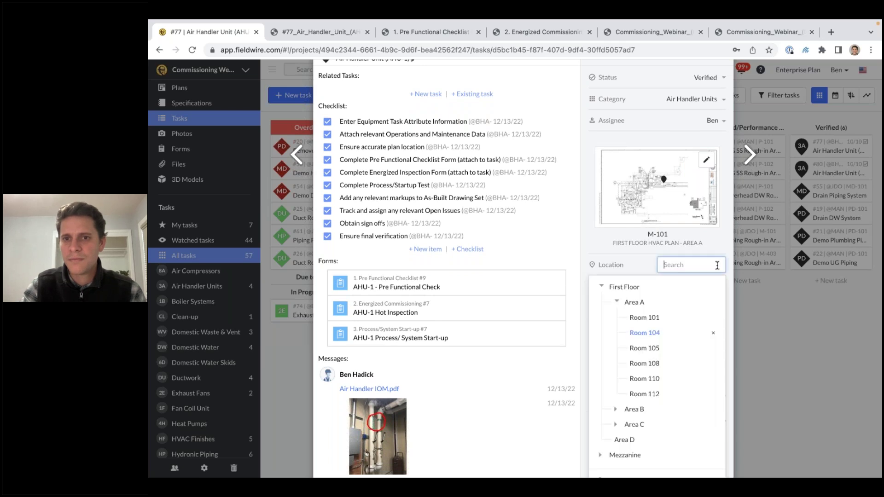
scroll(654, 318, "down", 1)
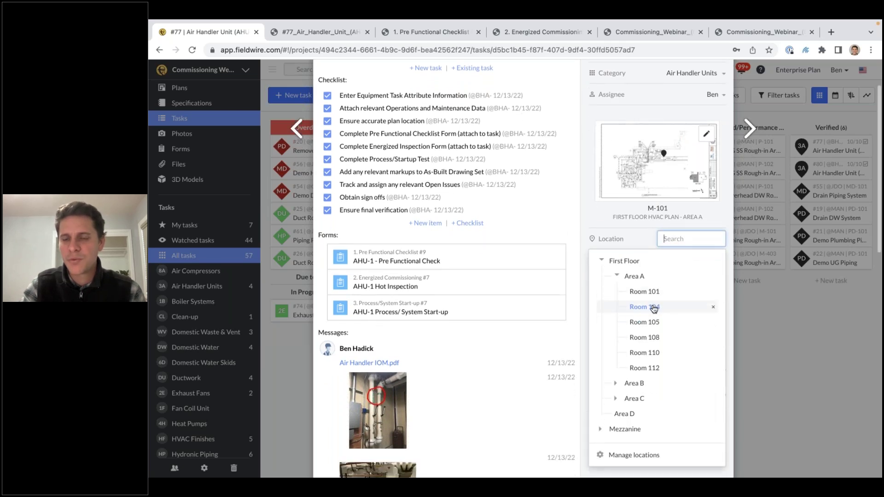
left_click(654, 308)
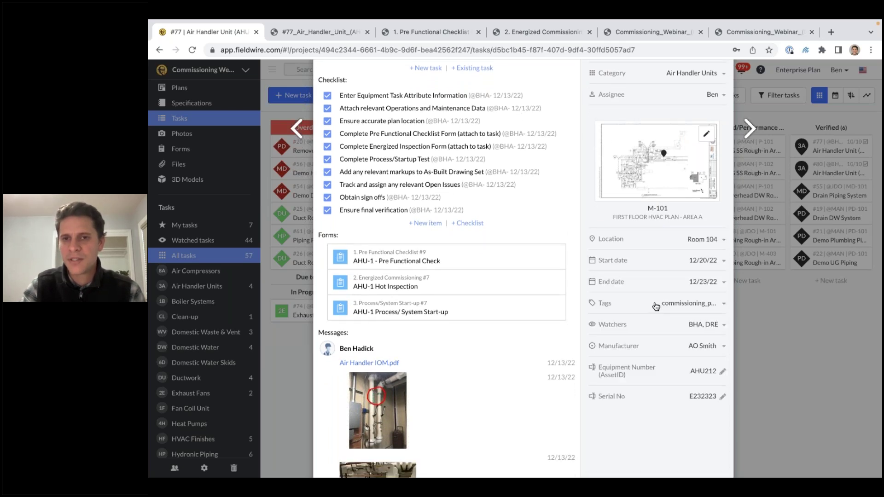
Step: Examine the AHU-1 task's start and end dates and its selected and available tags
scroll(655, 306, "down", 1)
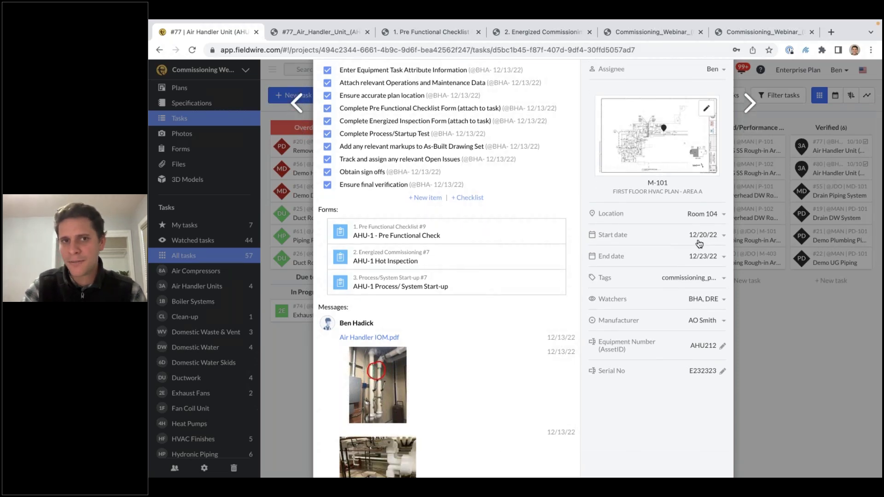
scroll(700, 302, "up", 1)
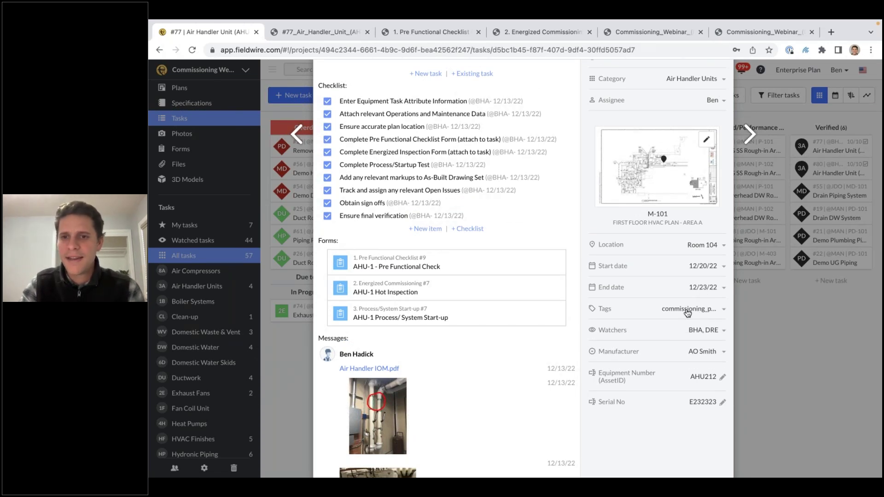
left_click(722, 313)
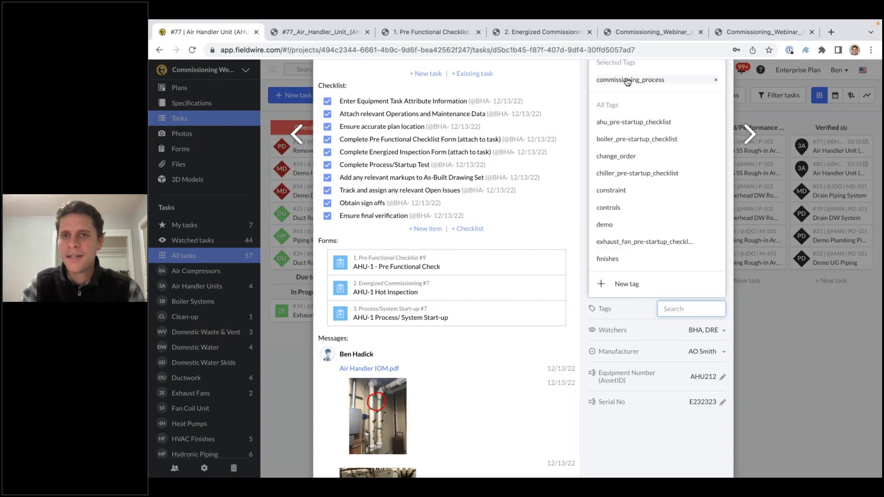
left_click(581, 90)
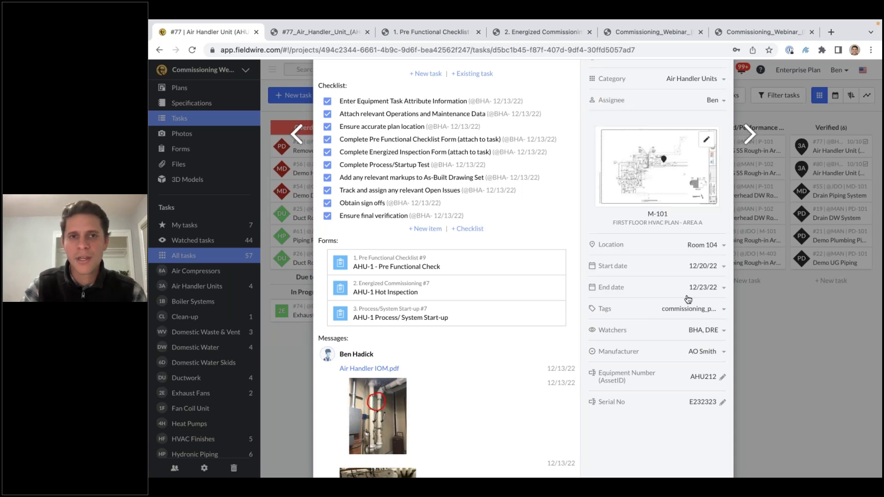
Step: Add the project member with the initials CCO as a watcher of the AHU-1 task
scroll(688, 300, "up", 1)
scroll(688, 299, "down", 2)
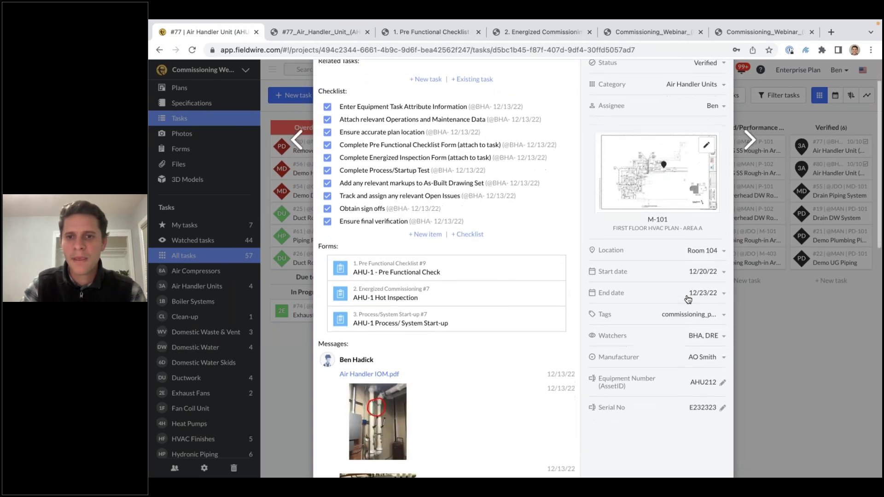
scroll(688, 300, "down", 1)
left_click(724, 288)
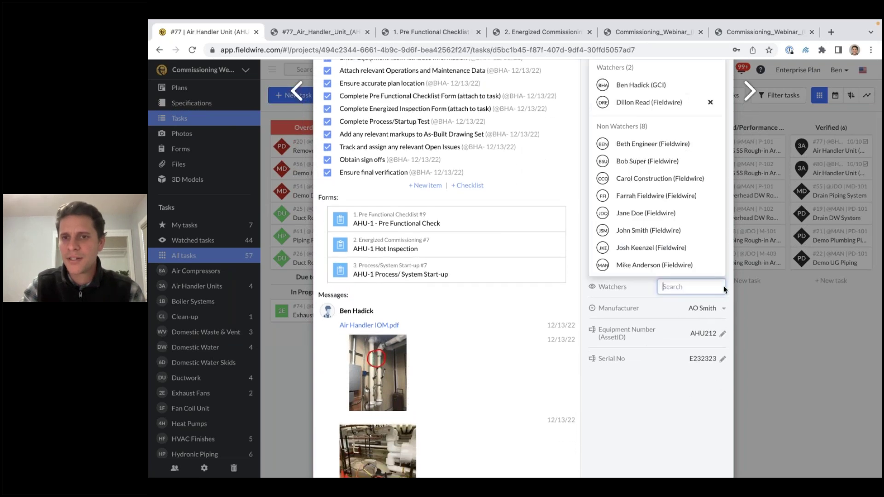
left_click(660, 179)
left_click(635, 419)
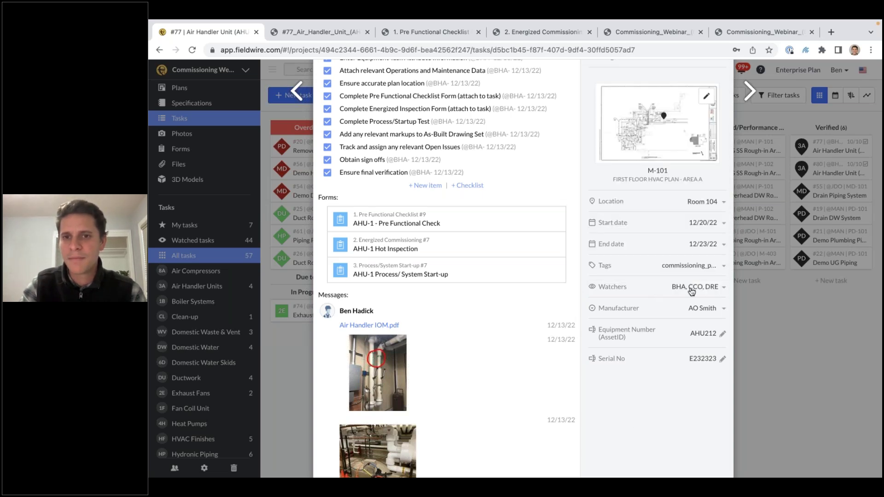
Step: Review the manufacturer choices for the AHU-1 task and pick AO Smith
scroll(654, 331, "down", 1)
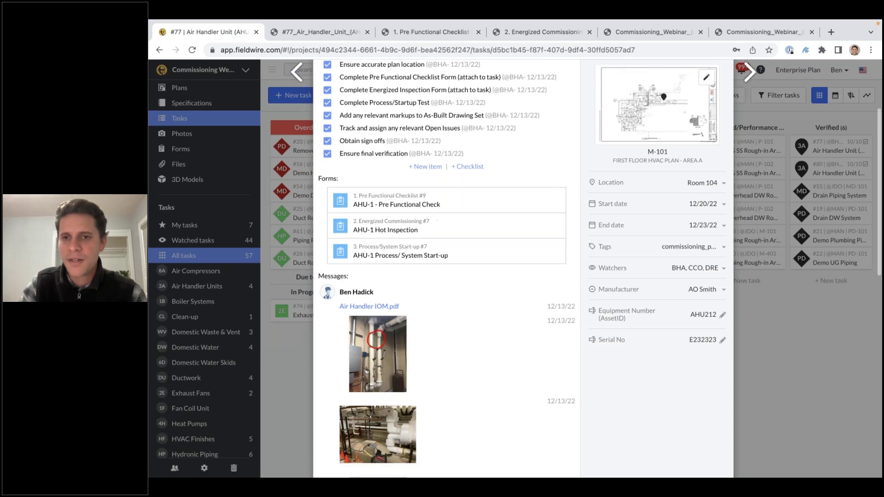
scroll(633, 350, "down", 2)
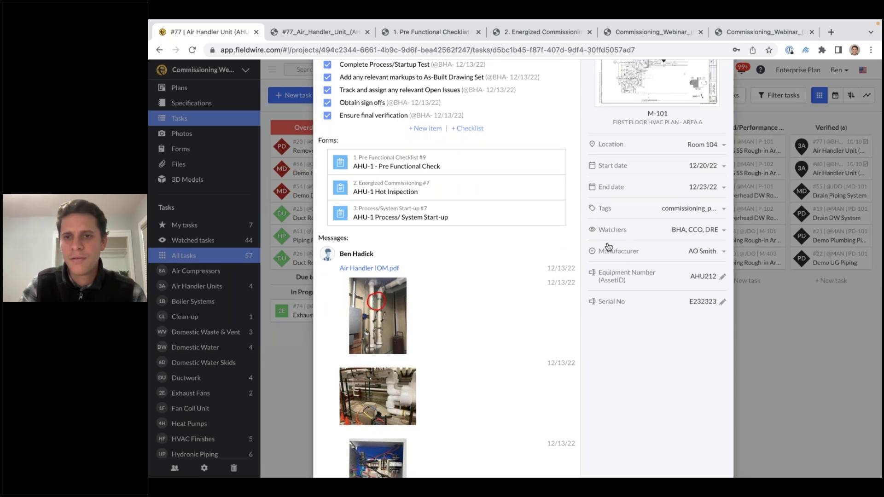
left_click(707, 250)
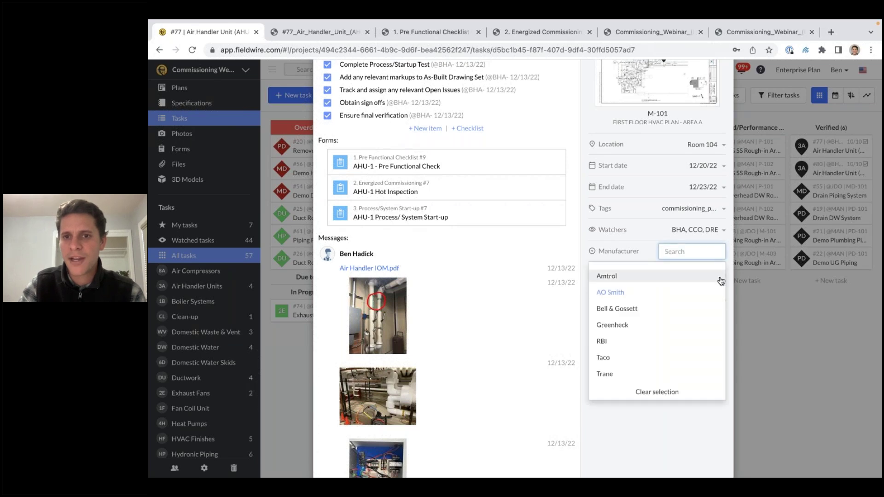
left_click(713, 291)
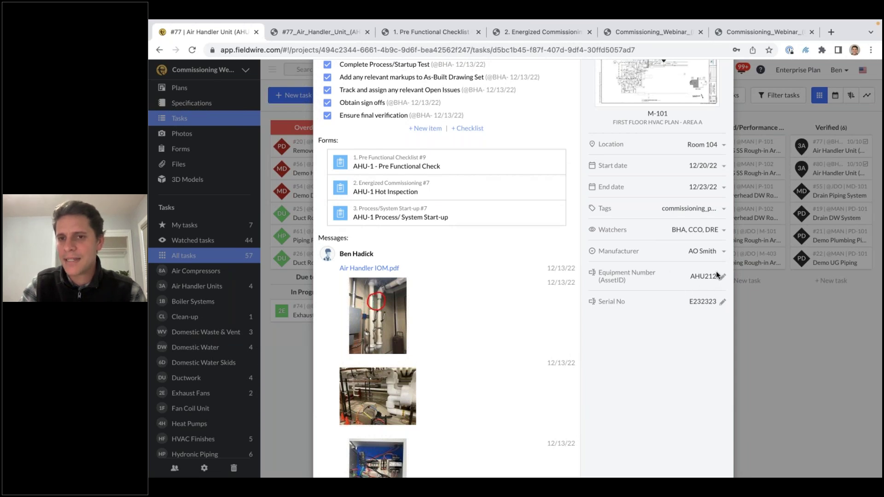
Step: Examine the equipment number and serial number attributes, and open the task attribute settings to review them down to the custom attribute option
scroll(700, 267, "down", 1)
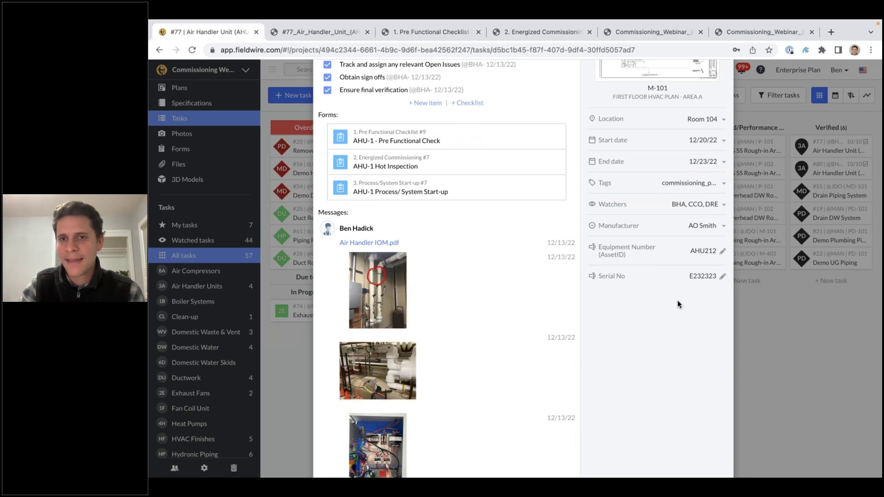
scroll(627, 297, "up", 1)
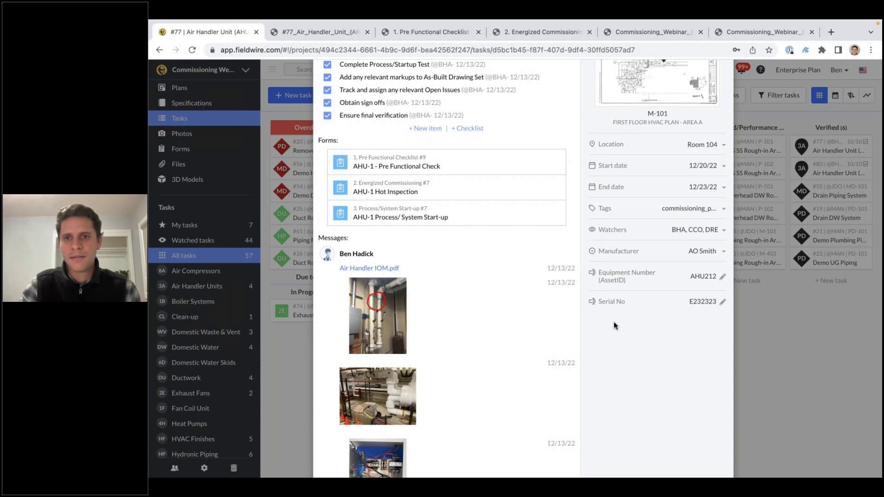
scroll(615, 325, "up", 1)
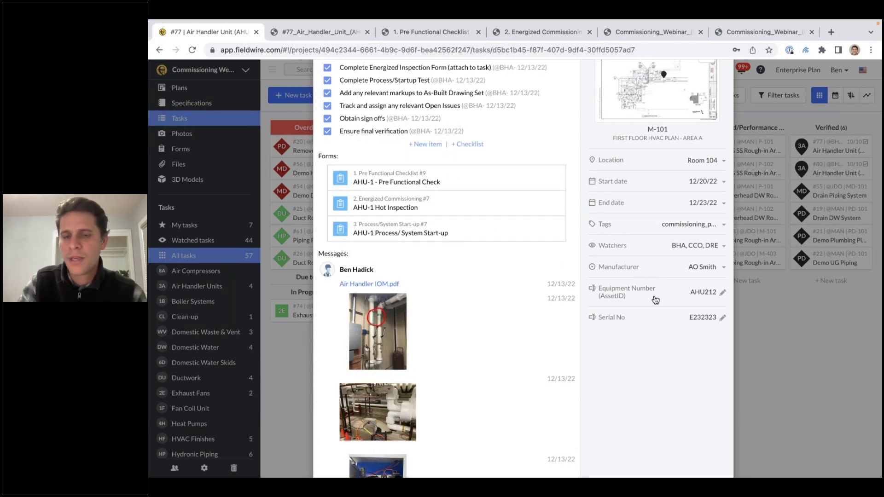
scroll(655, 300, "up", 5)
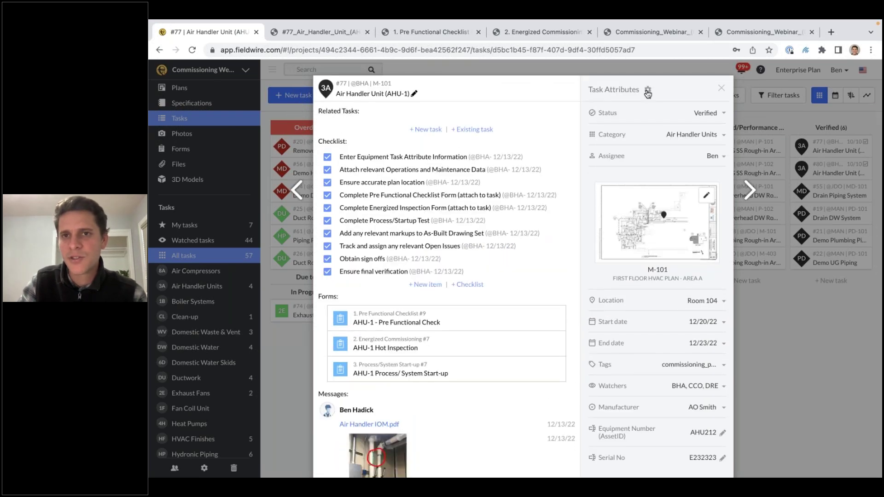
left_click(648, 92)
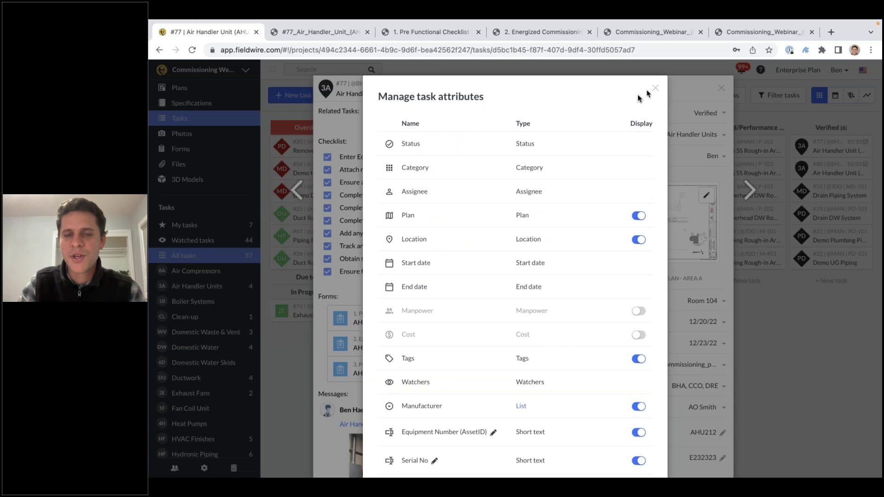
scroll(543, 182, "down", 2)
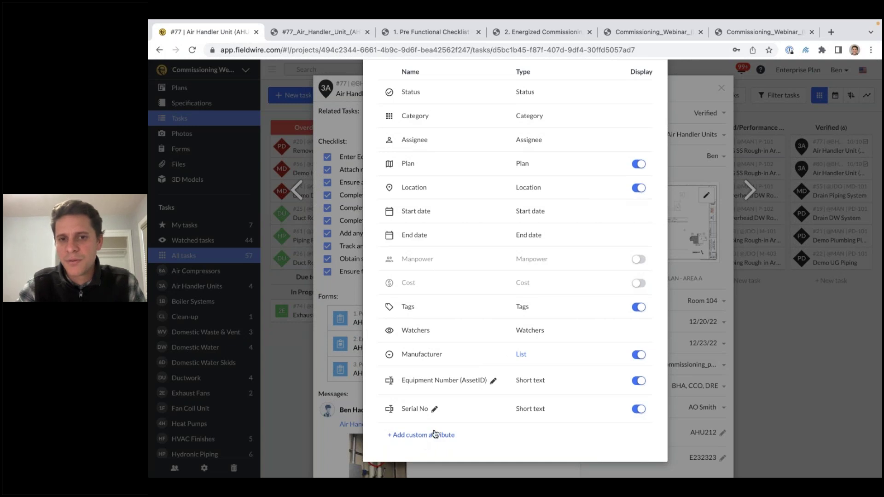
Step: Examine the custom list of manufacturers and its item visibility, and leave the task attribute settings
left_click(521, 355)
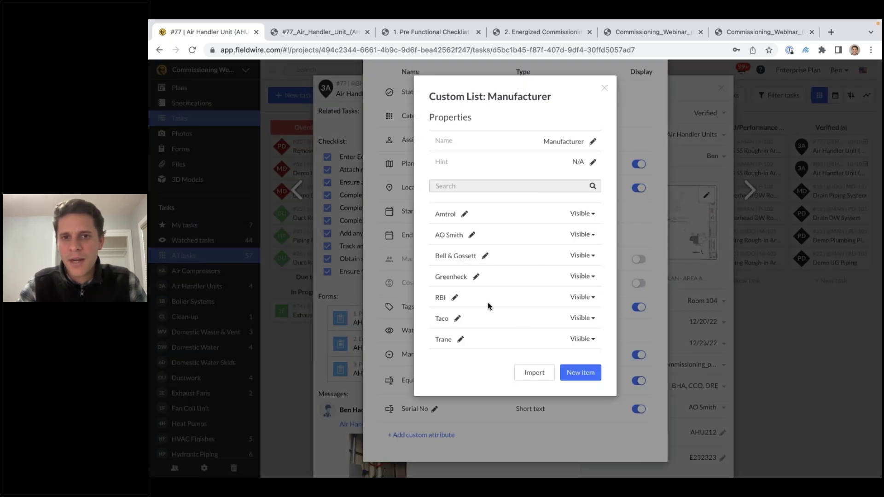
left_click(605, 88)
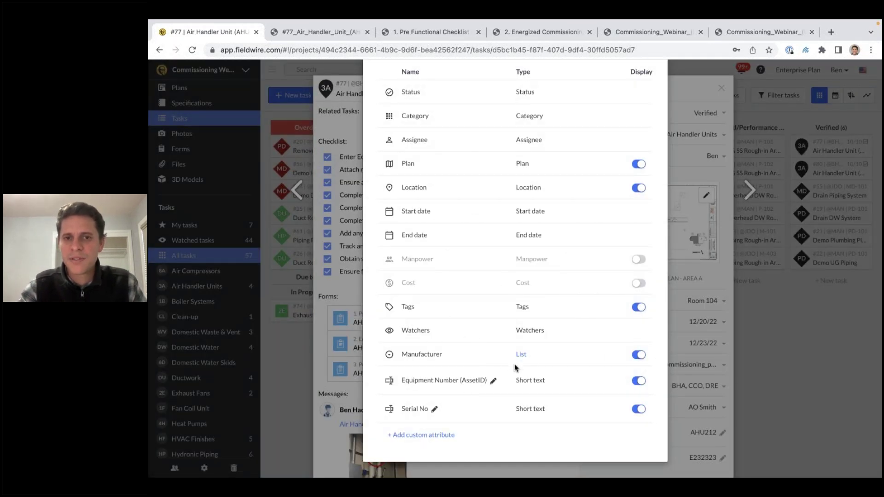
scroll(539, 375, "up", 2)
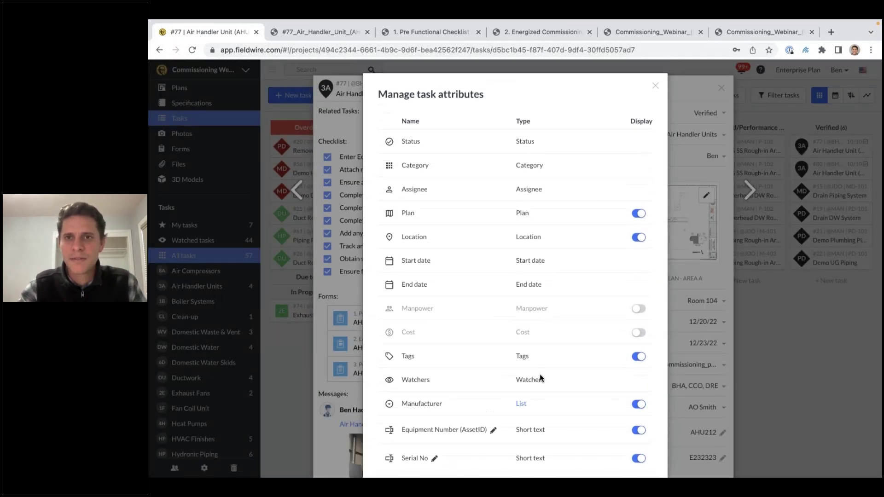
left_click(655, 87)
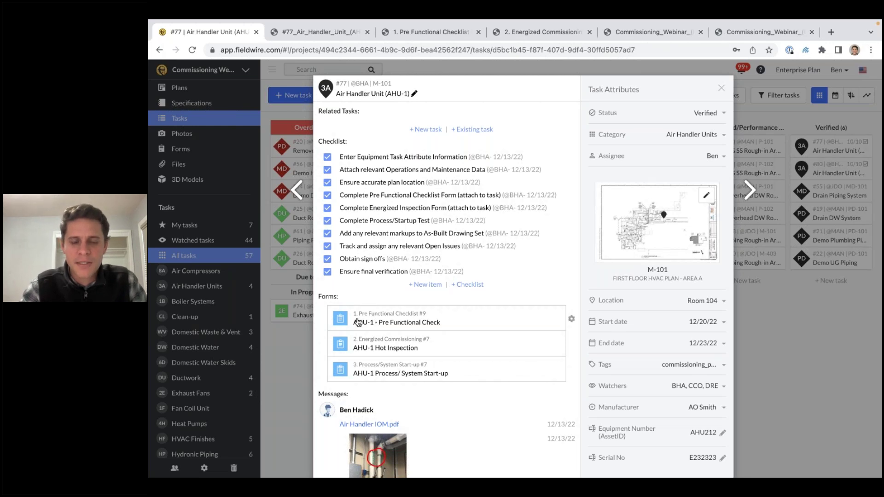
Step: Open the AHU-1 Pre Functional Check form and examine its equipment information and Pre-Inspections items down to the attached photos
left_click(388, 322)
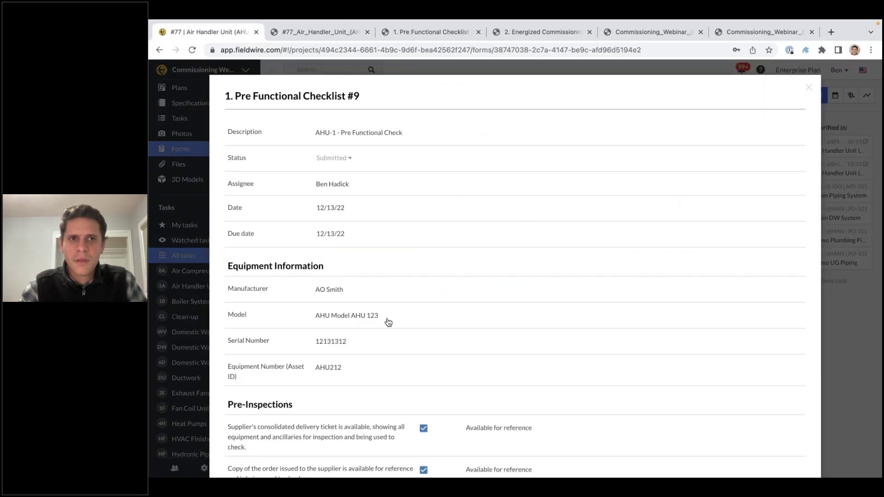
scroll(388, 322, "down", 2)
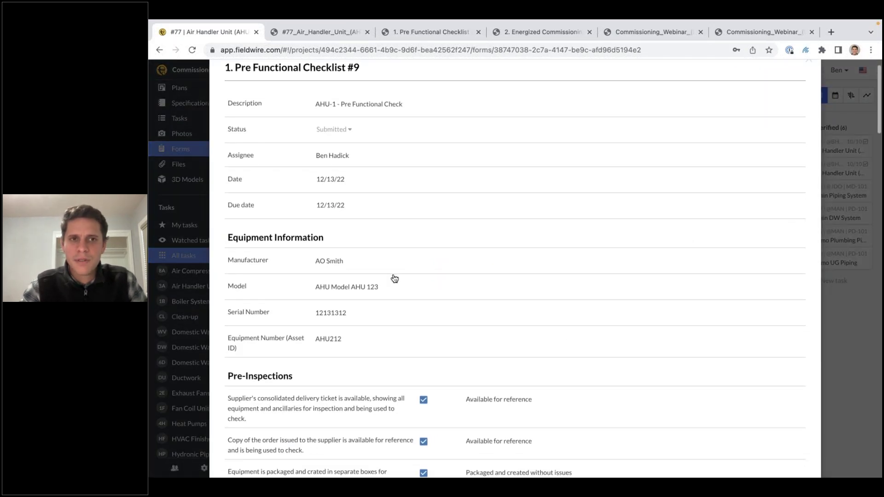
scroll(302, 225, "down", 4)
scroll(515, 271, "down", 7)
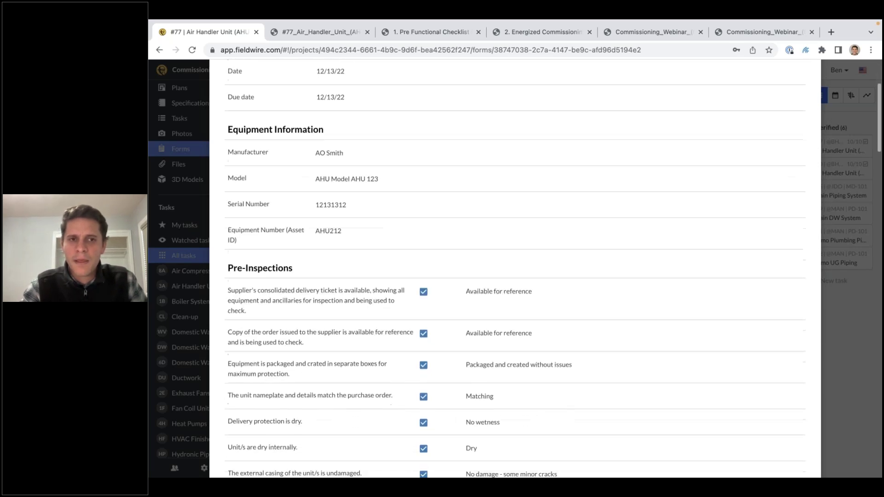
scroll(268, 254, "down", 1)
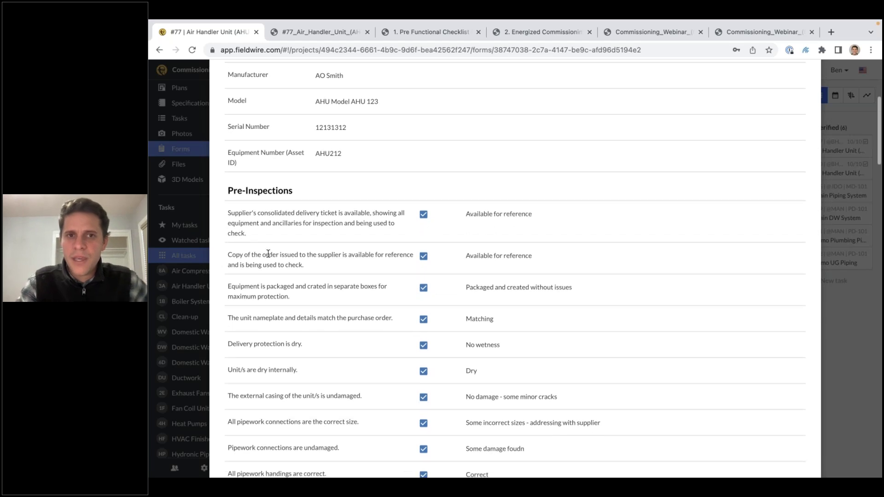
scroll(268, 254, "down", 3)
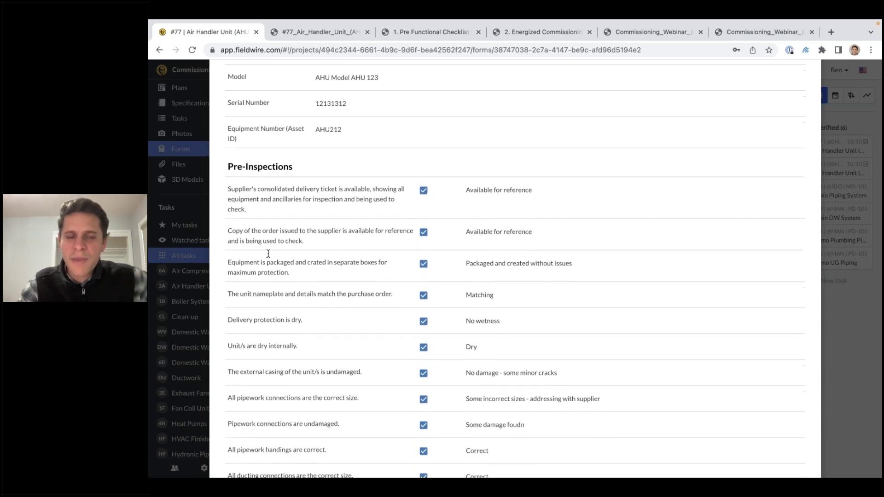
scroll(268, 254, "down", 4)
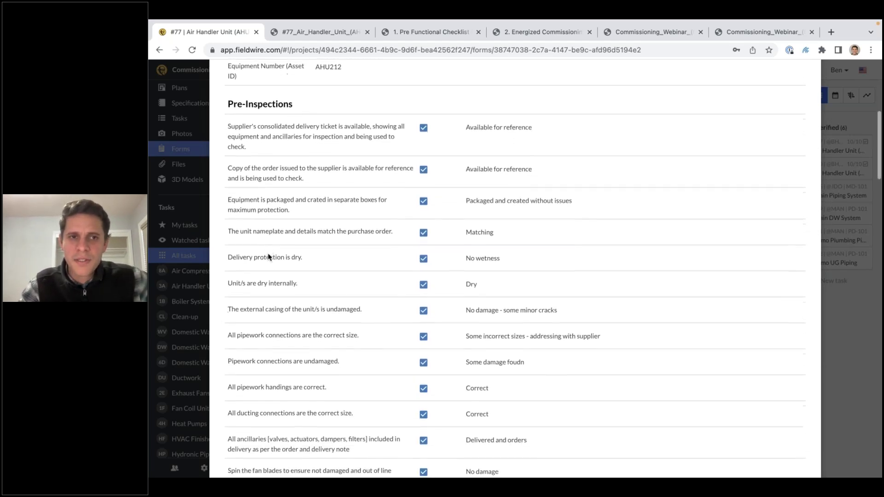
scroll(270, 256, "down", 4)
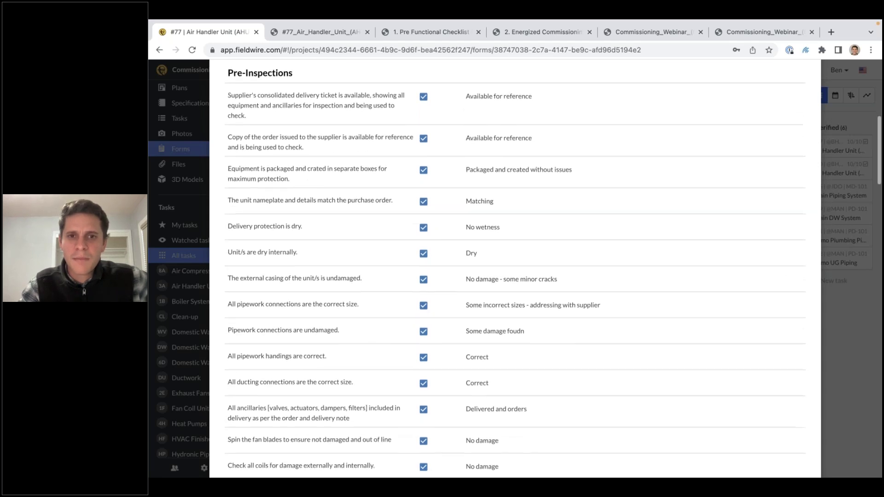
scroll(529, 88, "up", 2)
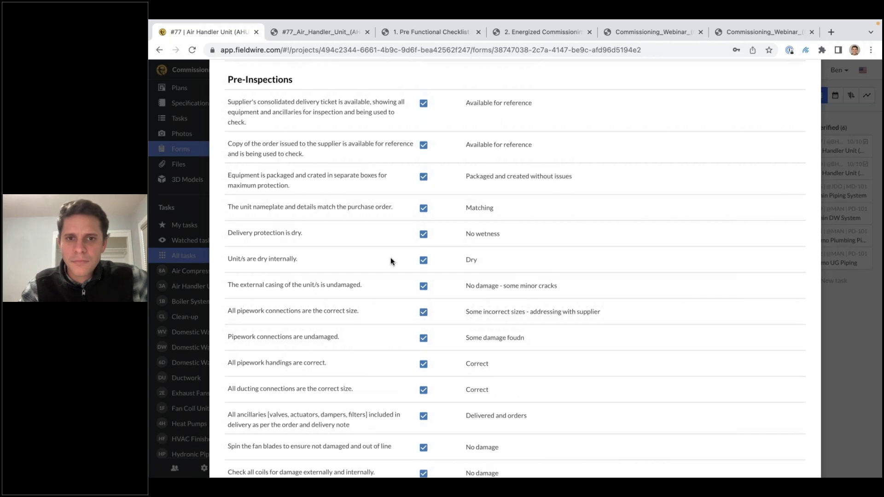
scroll(391, 261, "down", 3)
scroll(458, 248, "down", 3)
scroll(458, 248, "down", 8)
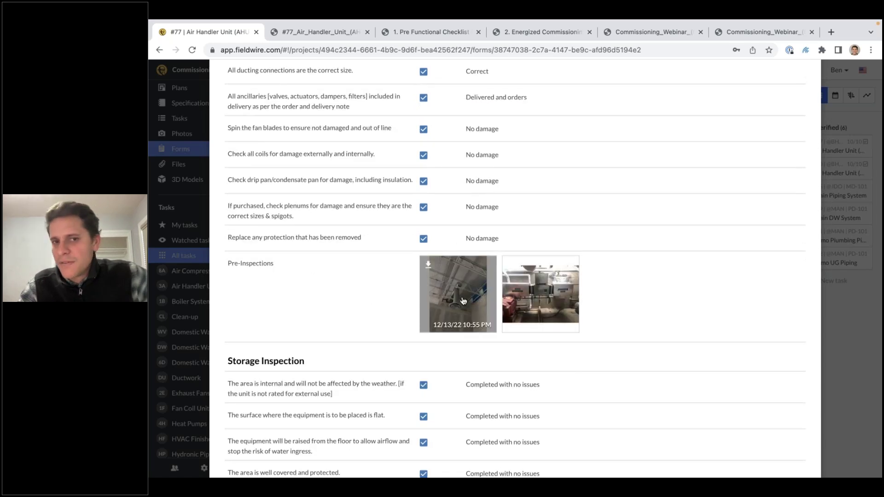
Step: Review the remaining inspection sections of the form, from Storage Inspection down to the commissioning agent and subcontractor sign-offs
scroll(464, 301, "down", 12)
scroll(464, 300, "down", 3)
scroll(463, 300, "down", 14)
scroll(464, 301, "down", 13)
scroll(464, 299, "down", 15)
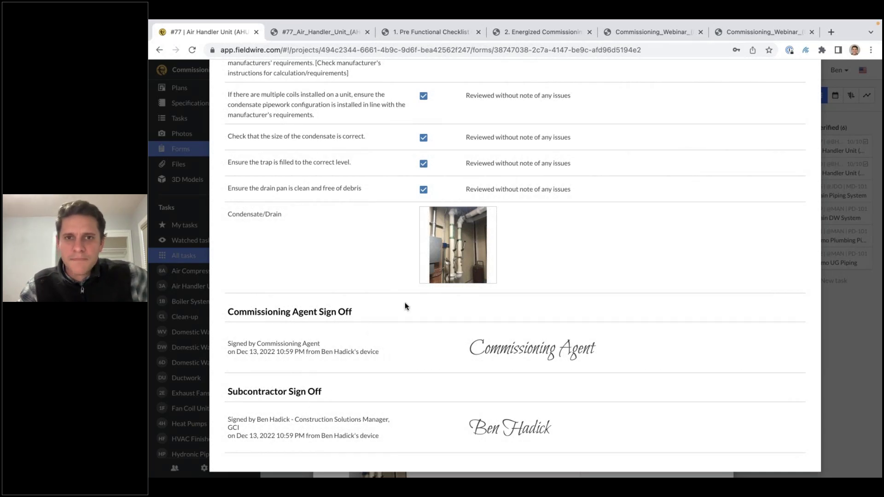
Step: Recheck the Pre-Inspections comments on casing and pipework damage, and close the form to return to the AHU-1 task
scroll(405, 305, "up", 15)
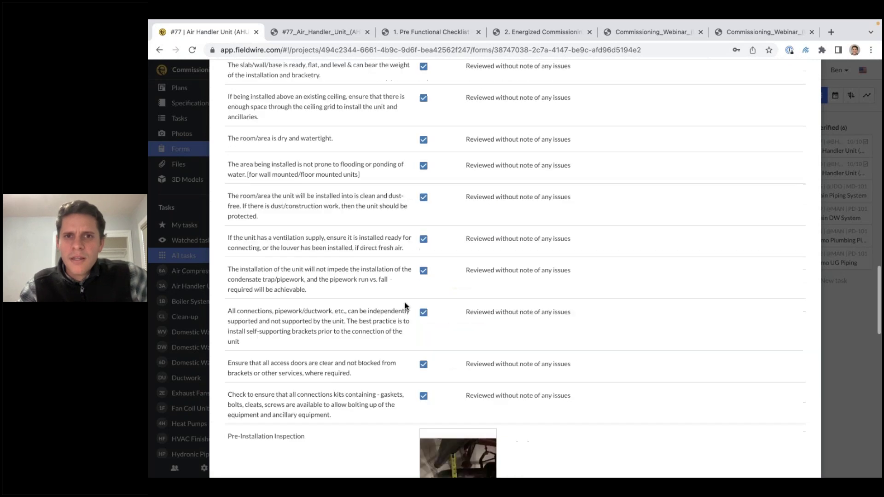
scroll(405, 302, "up", 15)
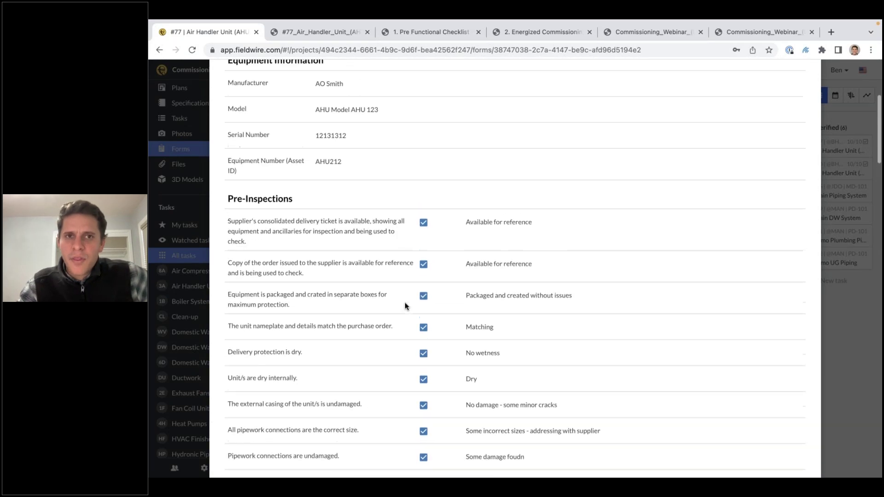
scroll(405, 303, "up", 1)
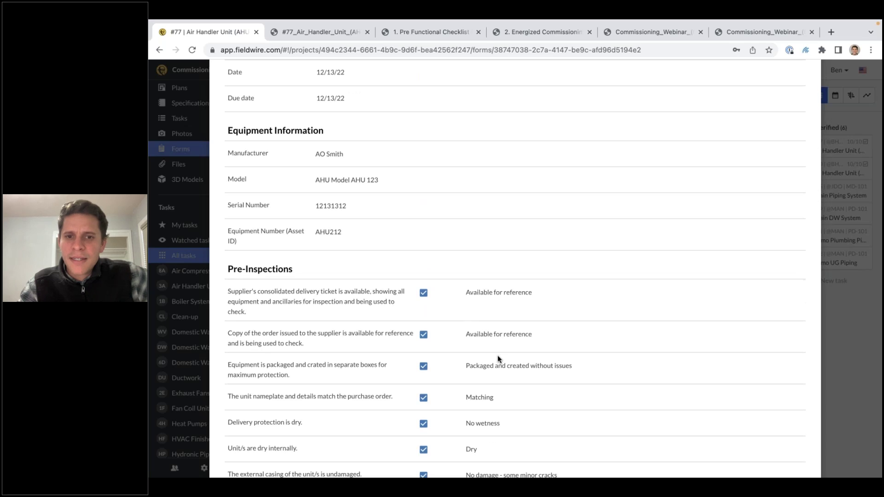
scroll(497, 355, "down", 2)
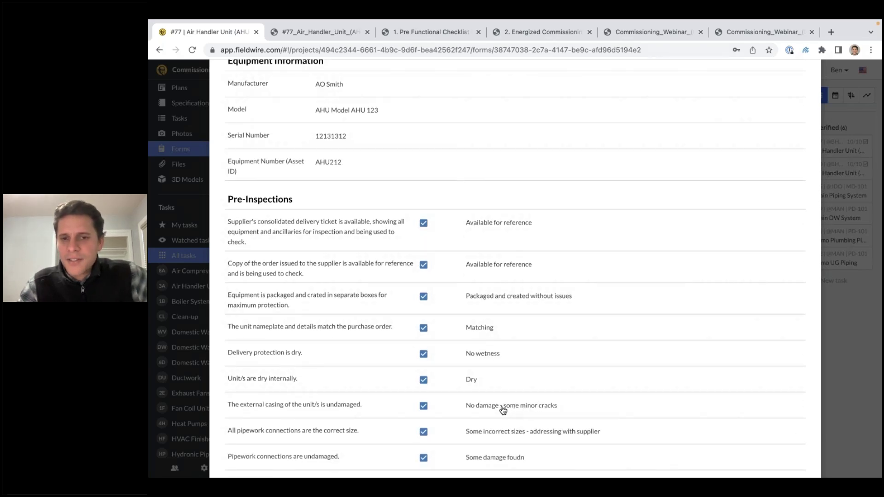
scroll(625, 212, "up", 5)
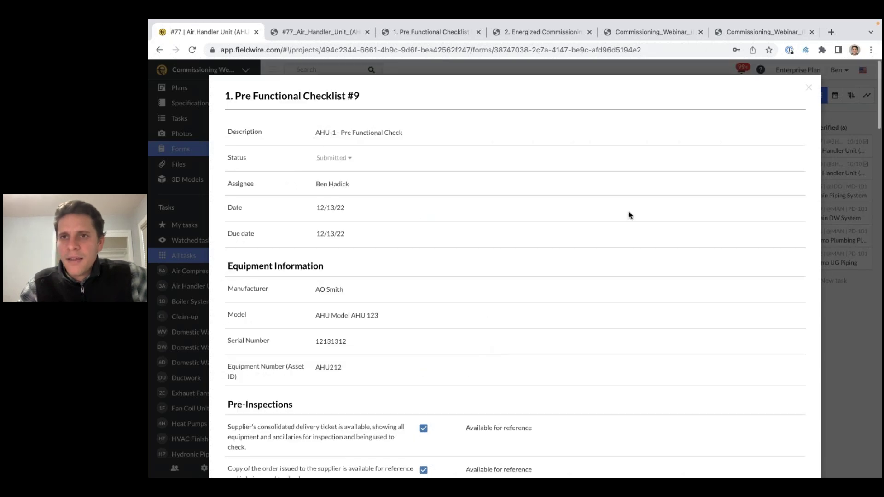
left_click(810, 92)
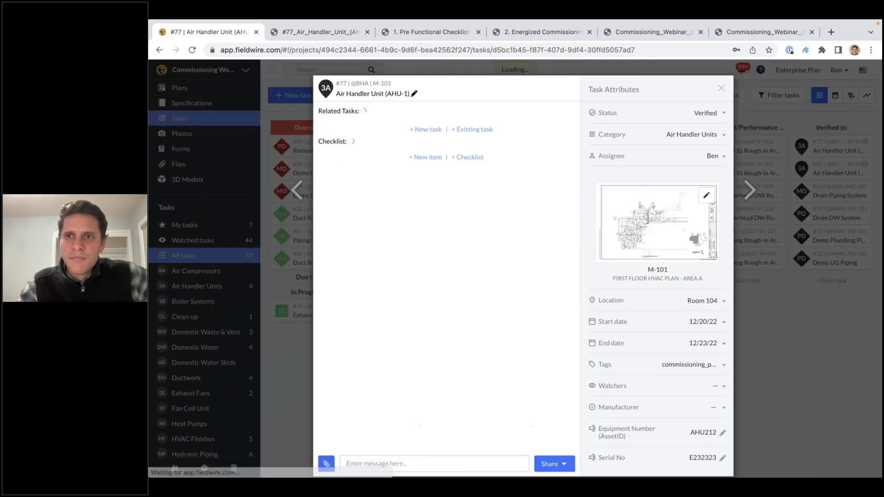
Step: Create a new related task named "Cracking in casing" on the AHU-1 task
scroll(425, 374, "down", 15)
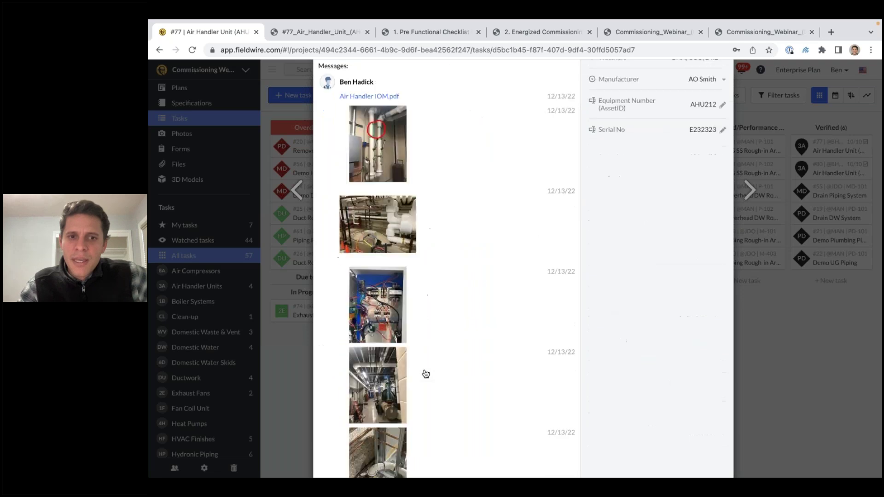
scroll(397, 372, "up", 12)
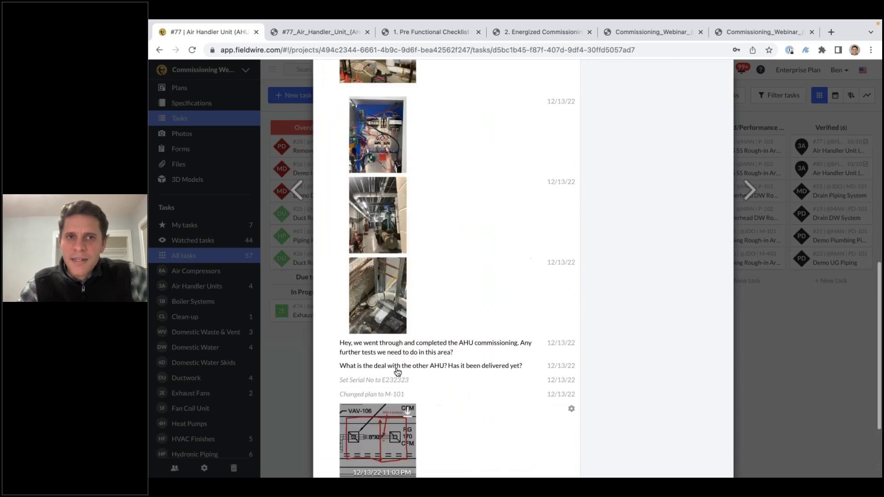
scroll(410, 365, "up", 3)
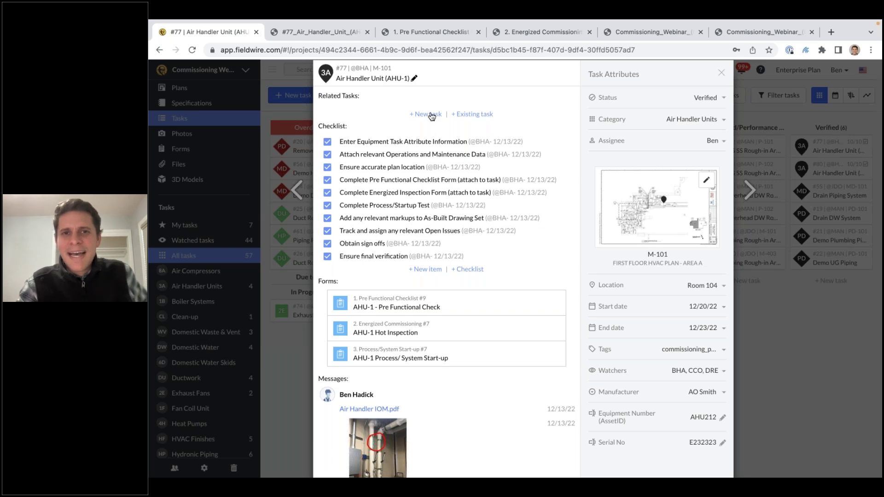
left_click(432, 116)
type("ck")
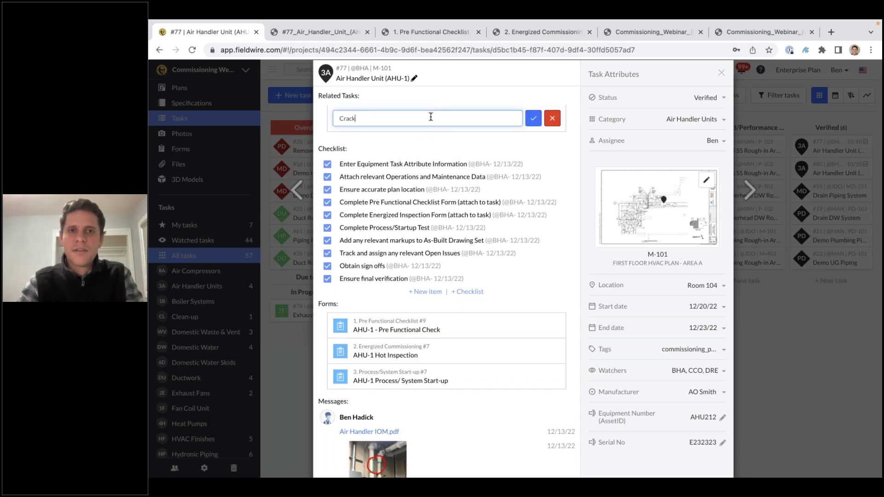
type("racking in coil")
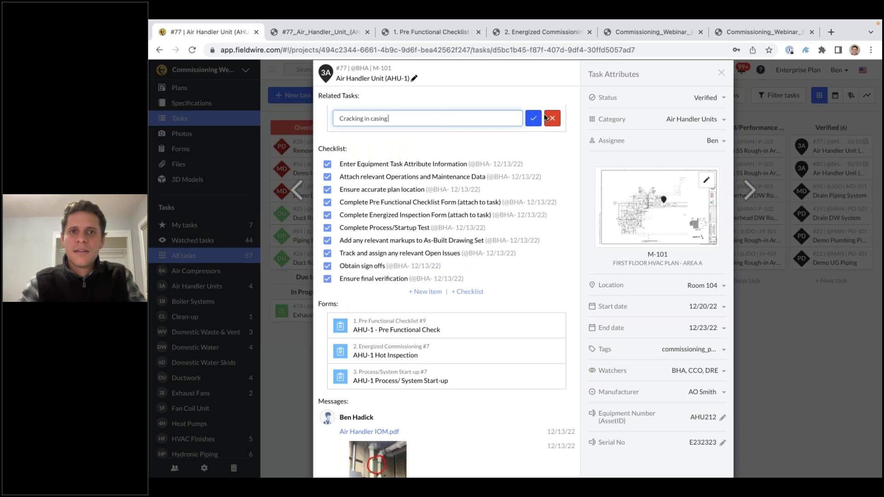
left_click(533, 119)
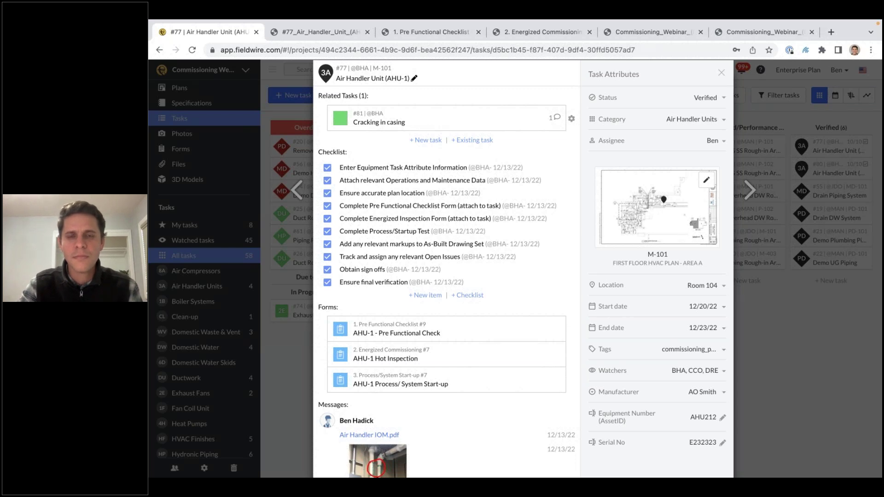
Step: Review the AHU-1 task down to the end of its messages and show its sharing options, including Export as PDF
scroll(423, 171, "up", 1)
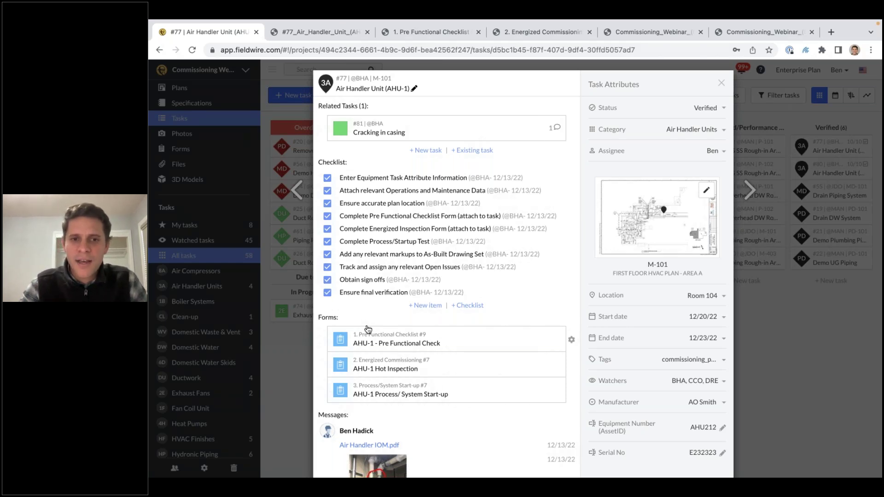
scroll(414, 364, "down", 10)
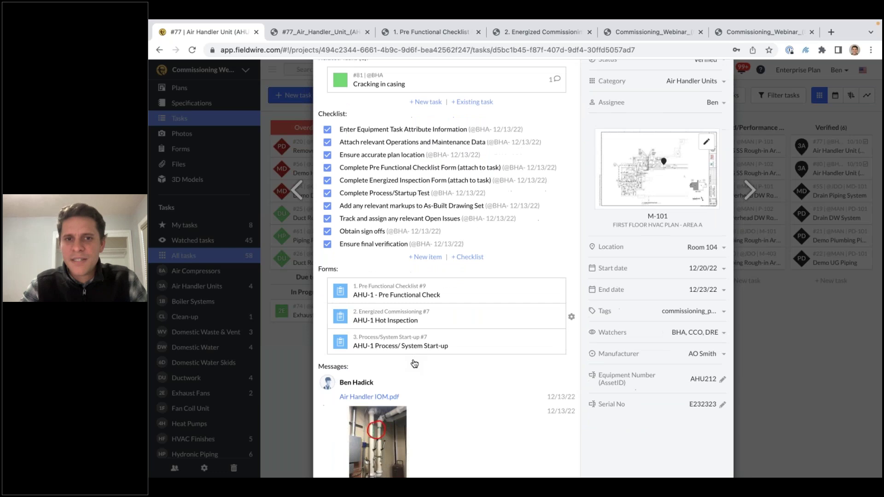
scroll(414, 363, "down", 5)
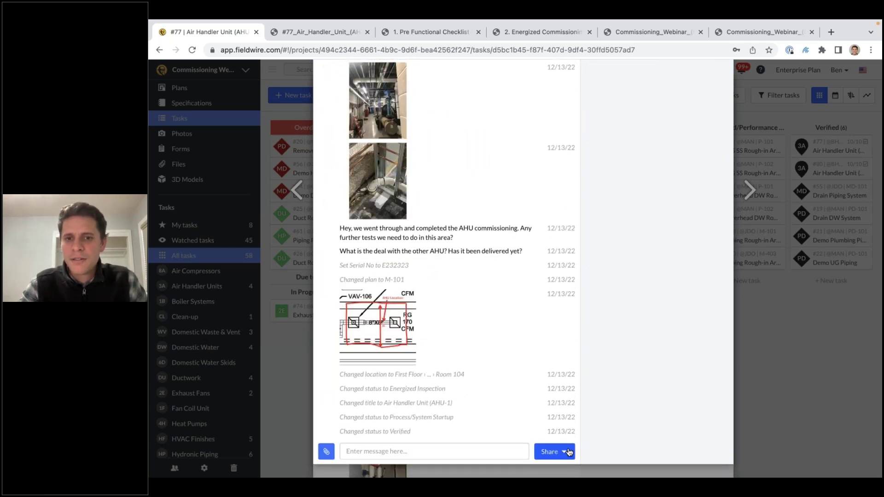
left_click(566, 453)
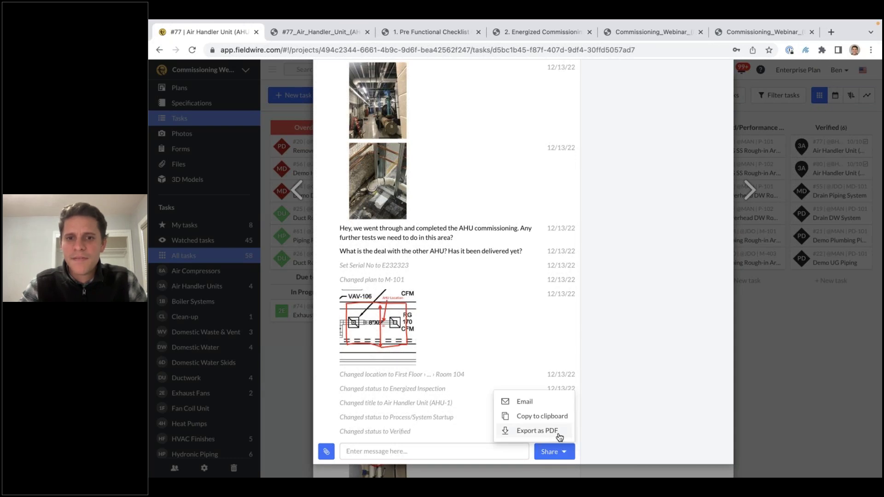
Step: Review the exported PDF report of the AHU-1 task, covering its form links, checklist, task messages and photos
left_click(328, 38)
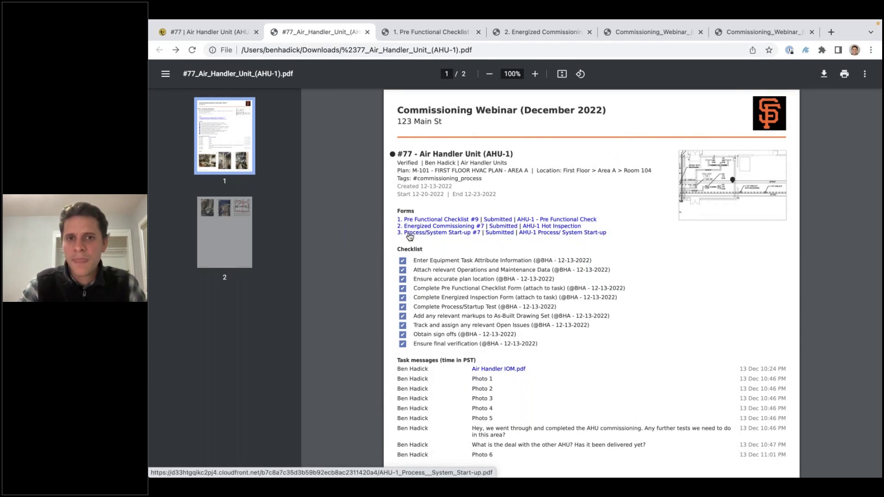
scroll(410, 237, "down", 1)
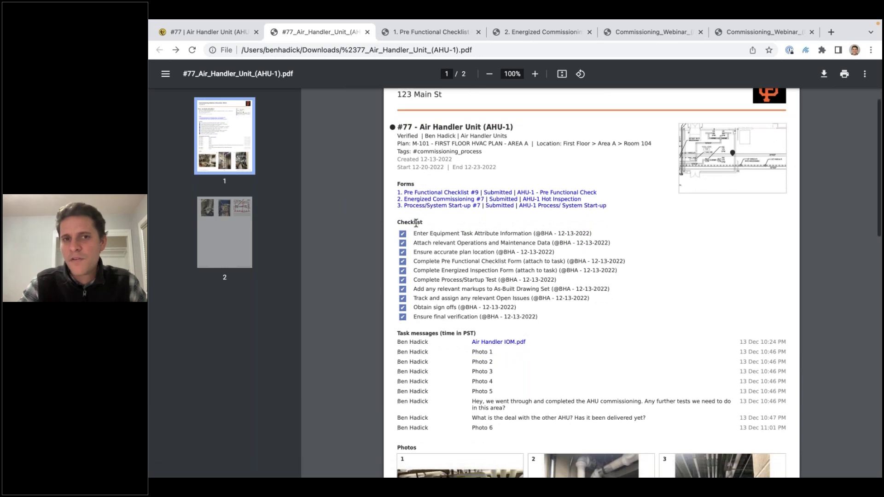
scroll(402, 208, "down", 1)
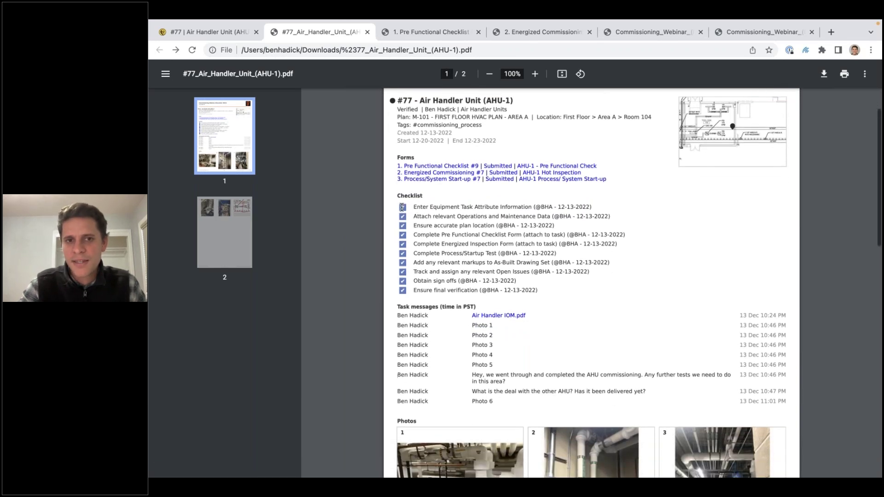
scroll(408, 277, "down", 1)
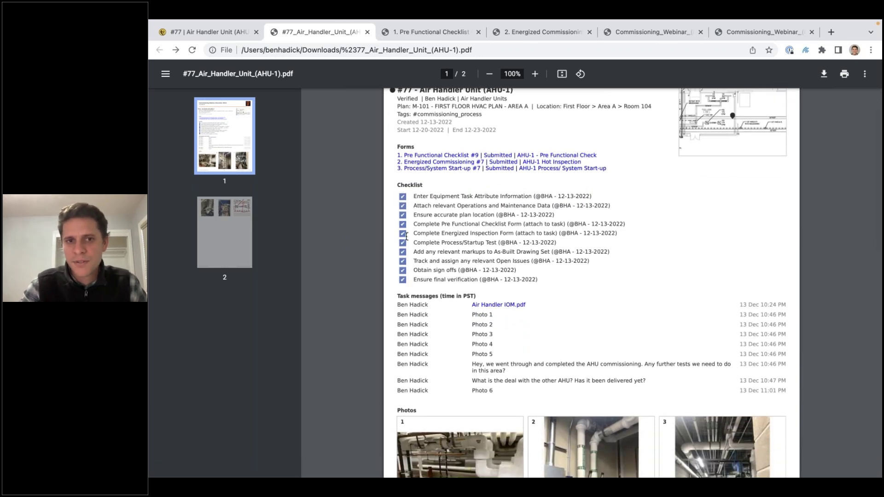
scroll(408, 285, "down", 3)
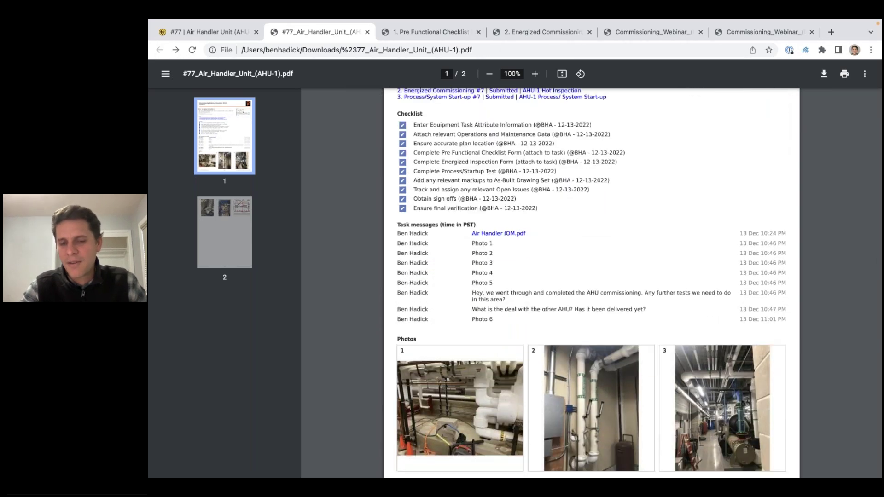
scroll(490, 349, "down", 2)
scroll(490, 349, "down", 8)
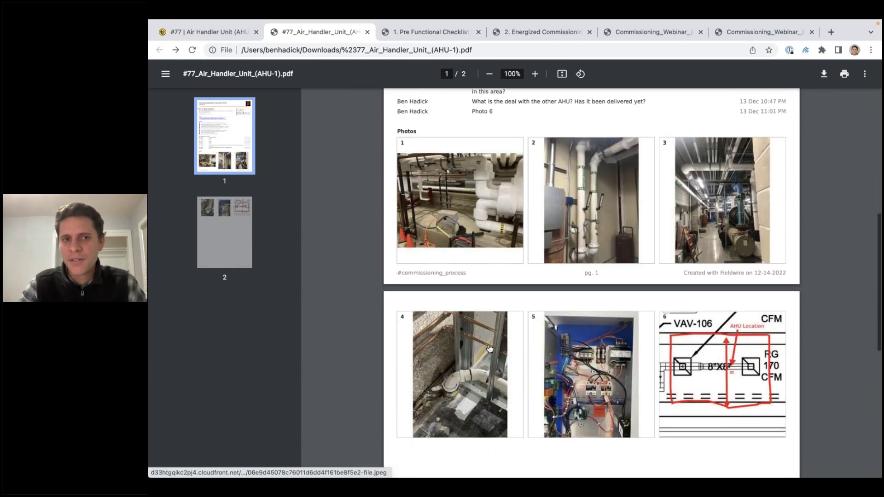
scroll(490, 349, "up", 15)
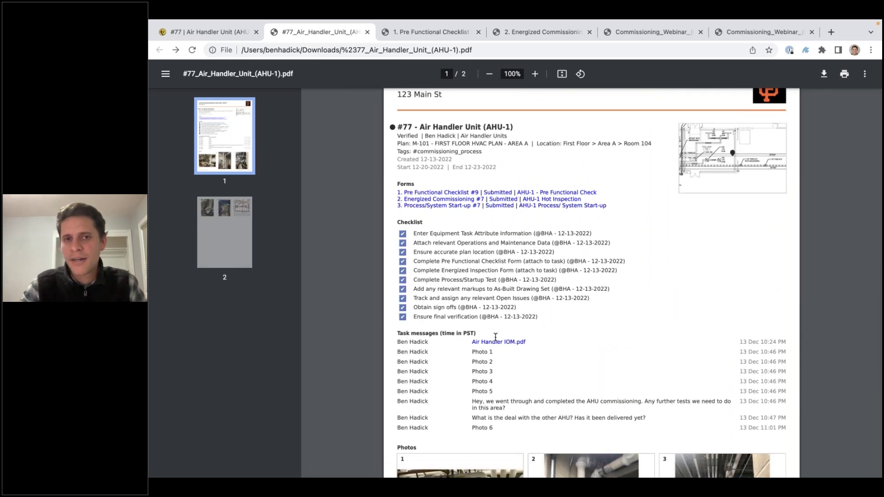
scroll(507, 313, "up", 1)
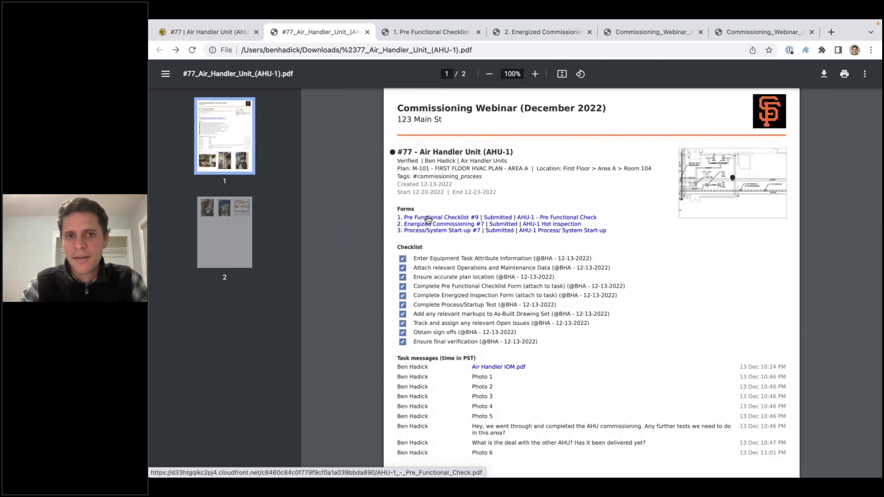
Step: Look over the exported Pre Functional Checklist PDF and examine the Energized Commissioning PDF from equipment information to the operation check signature
left_click(439, 33)
scroll(592, 230, "up", 10)
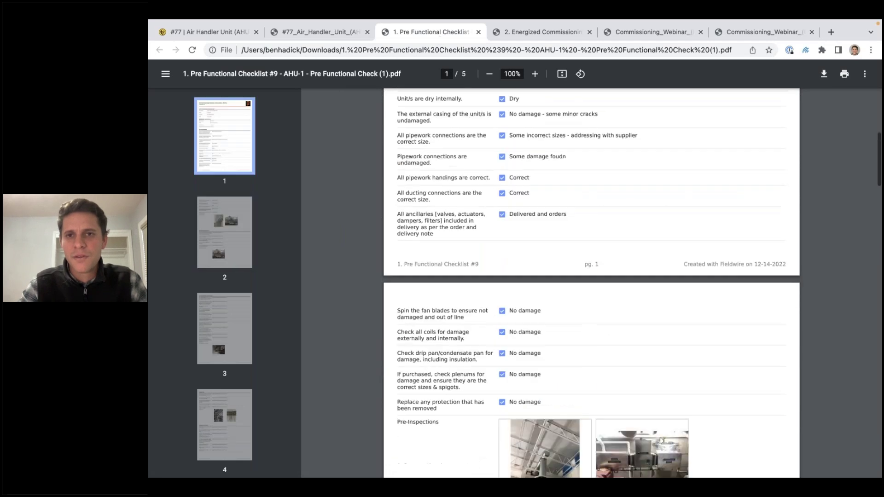
left_click(538, 34)
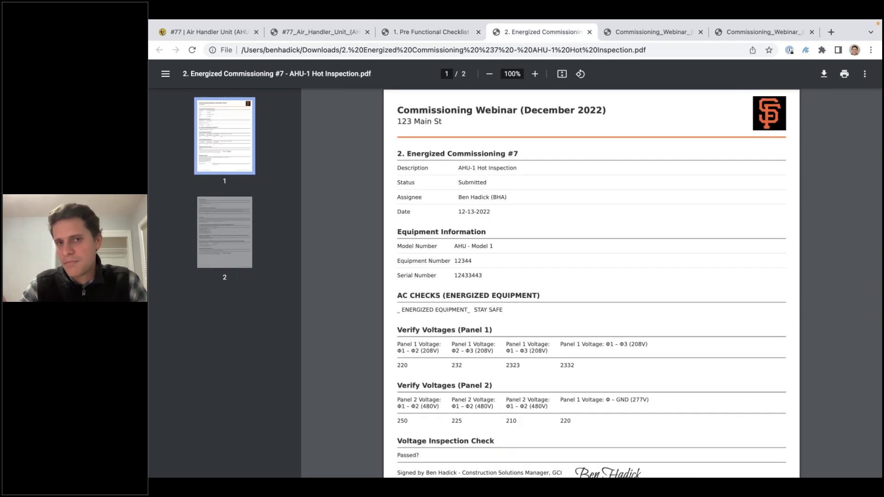
scroll(509, 242, "down", 3)
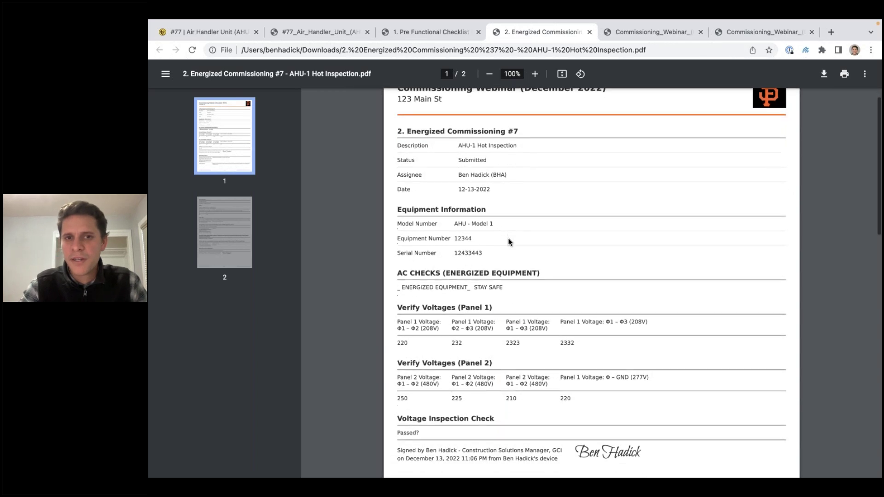
scroll(509, 242, "down", 3)
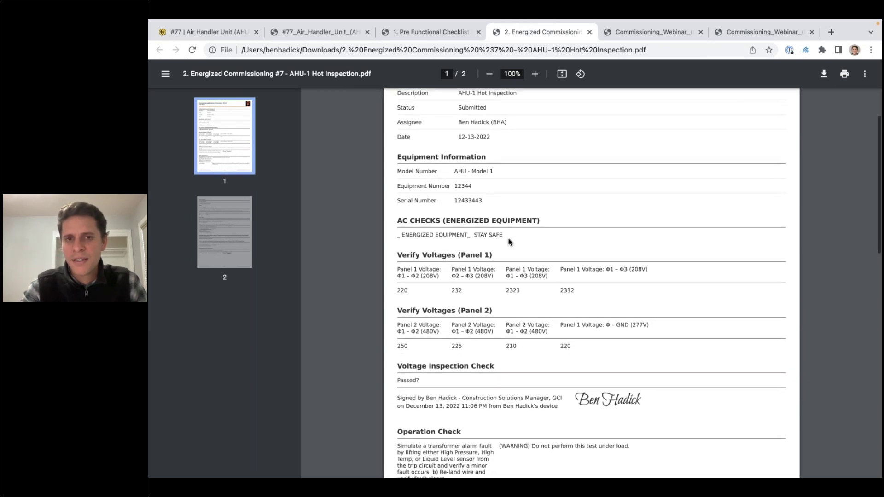
scroll(509, 242, "down", 2)
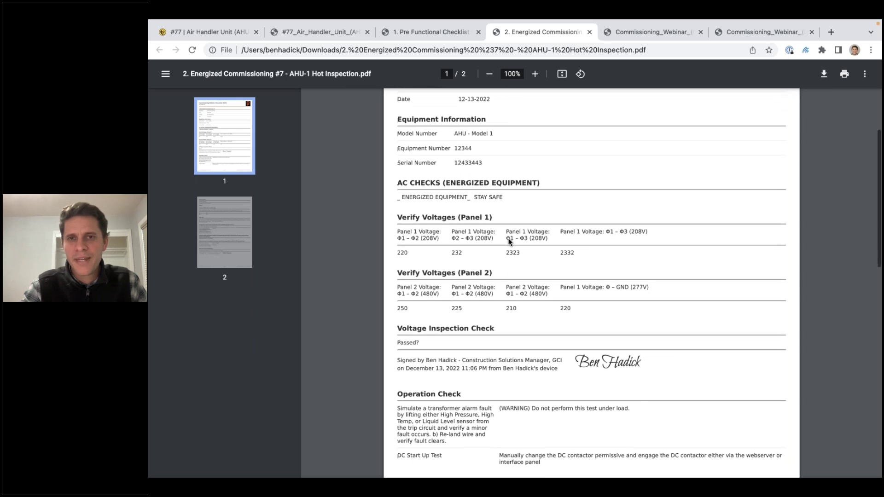
scroll(508, 241, "down", 10)
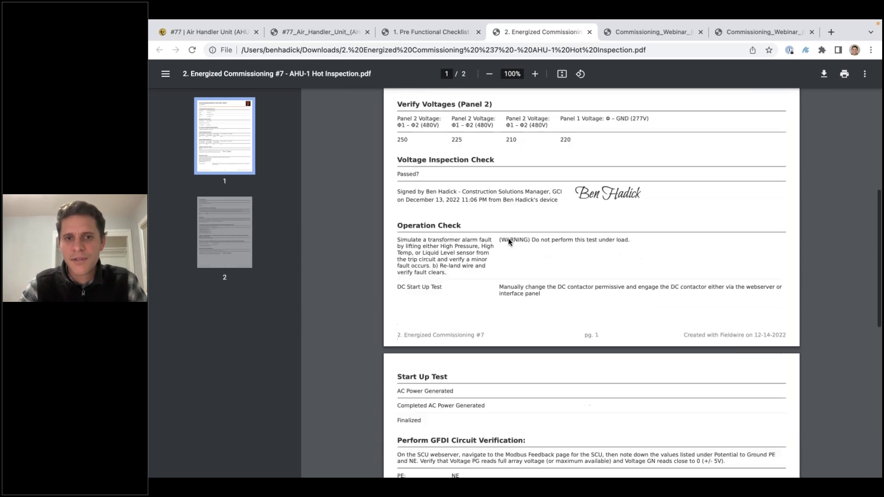
scroll(509, 241, "down", 5)
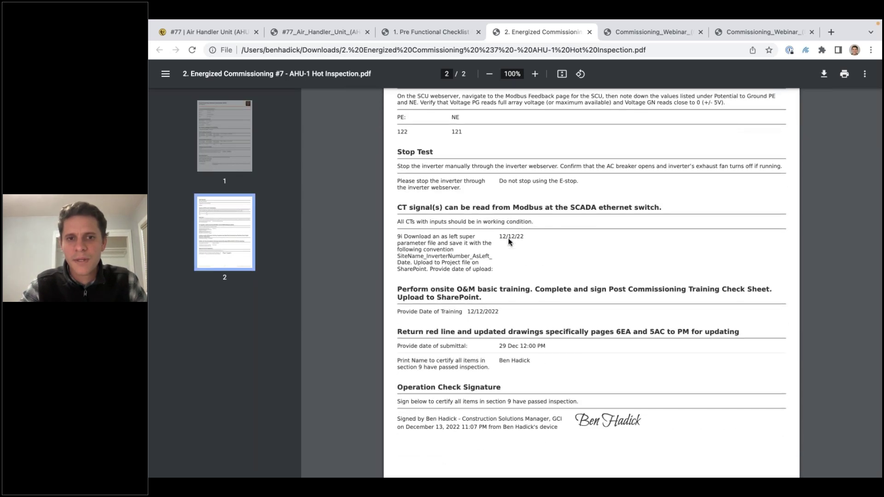
scroll(509, 241, "up", 20)
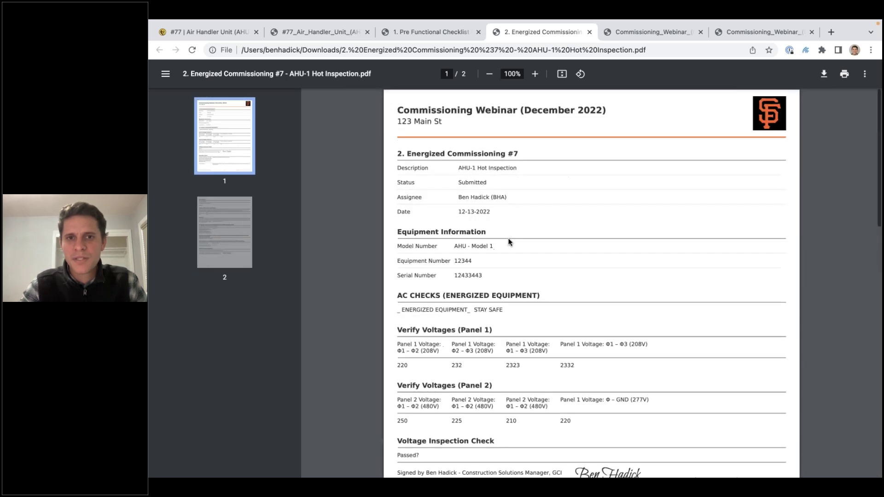
scroll(509, 242, "down", 1)
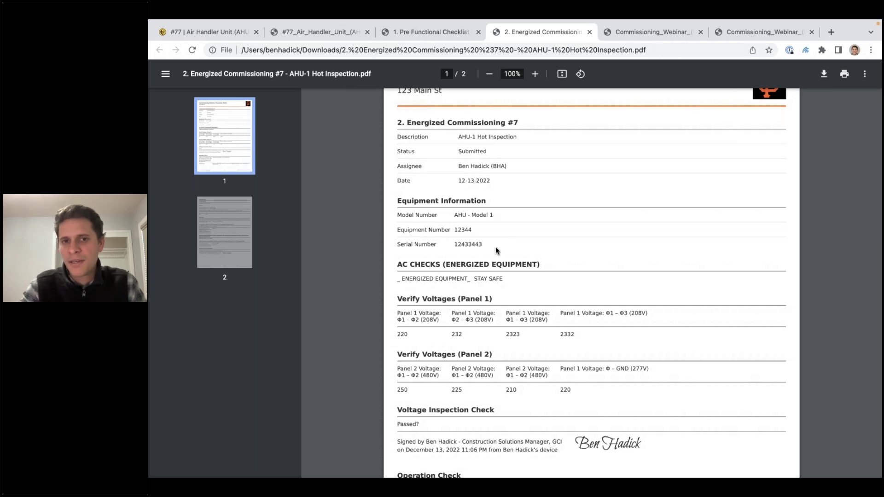
scroll(496, 248, "down", 2)
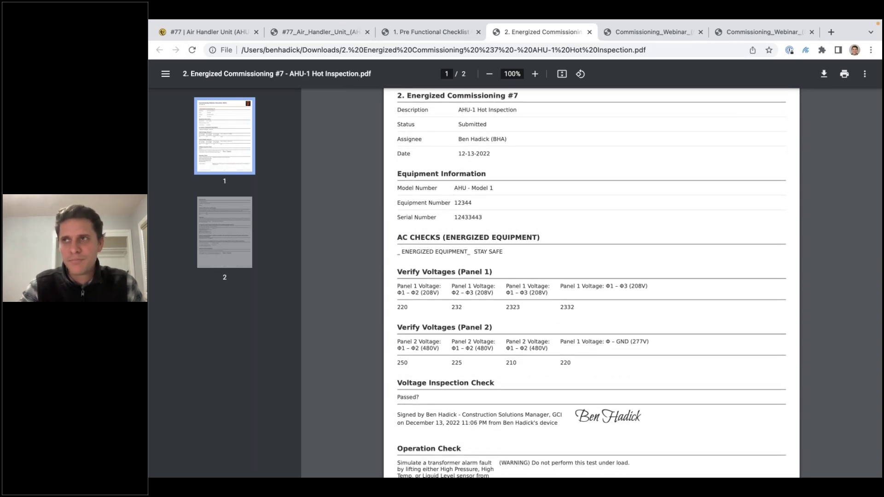
scroll(592, 283, "down", 3)
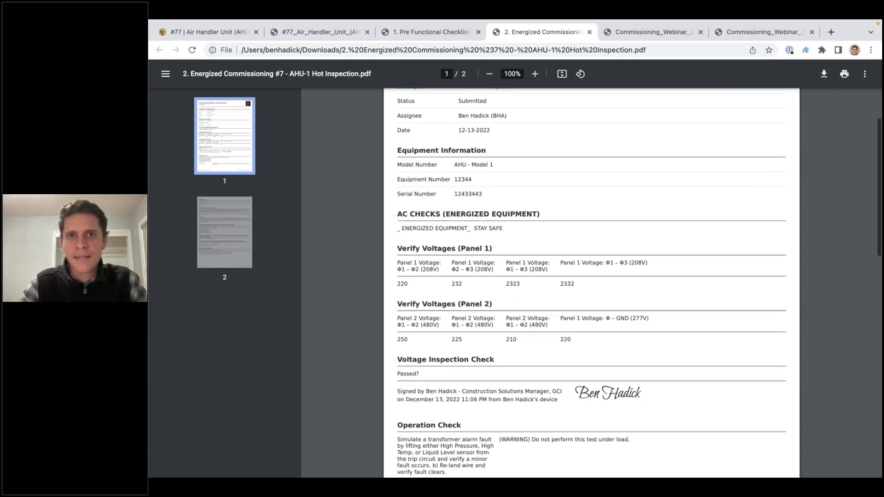
scroll(592, 284, "up", 7)
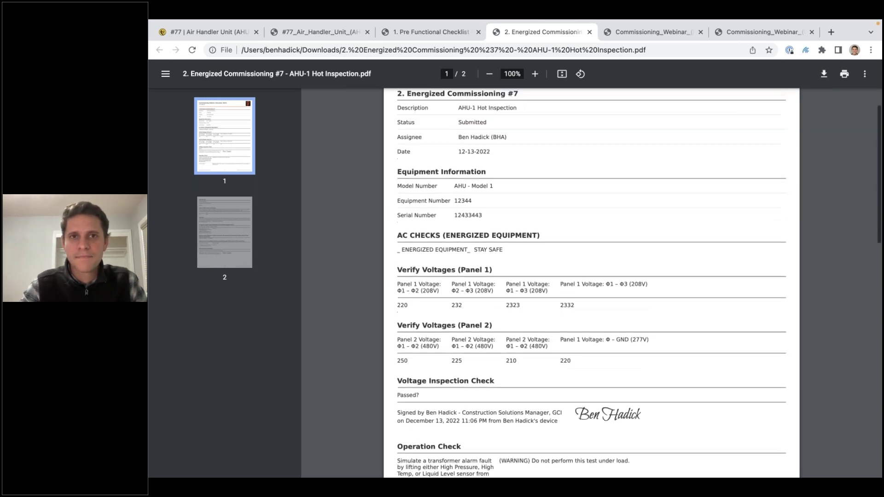
Step: Return to the AHU-1 task in Fieldwire, review its checklist, forms and attributes, and close it to show the task board
left_click(337, 33)
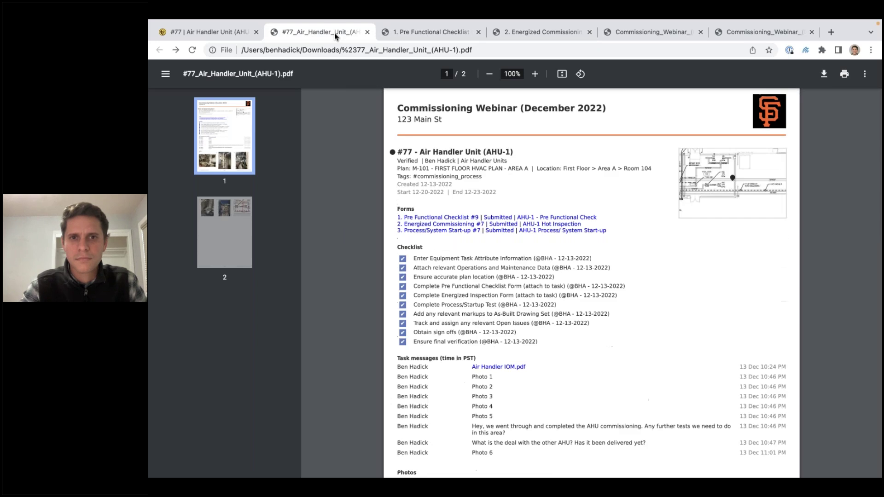
left_click(215, 33)
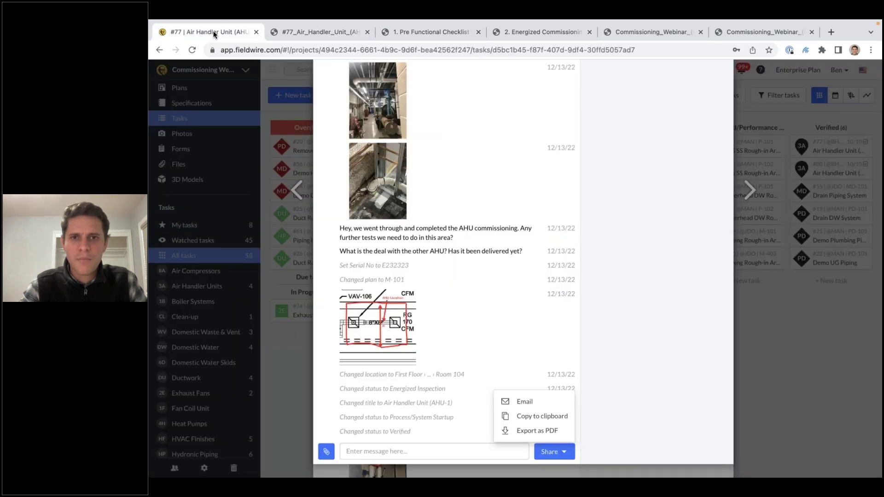
scroll(413, 238, "up", 15)
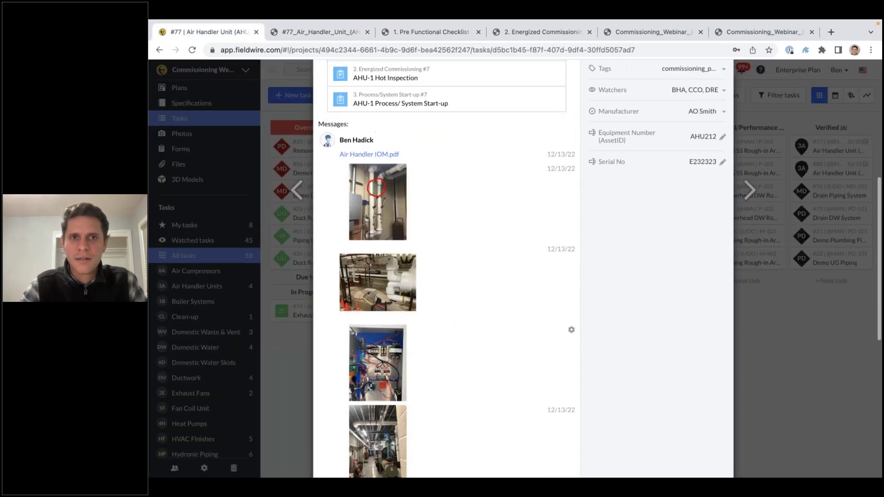
scroll(465, 281, "up", 4)
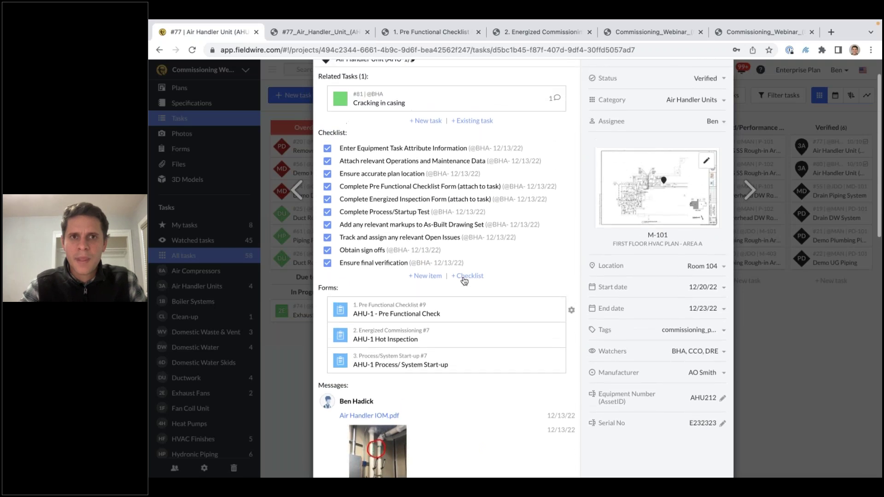
left_click(721, 80)
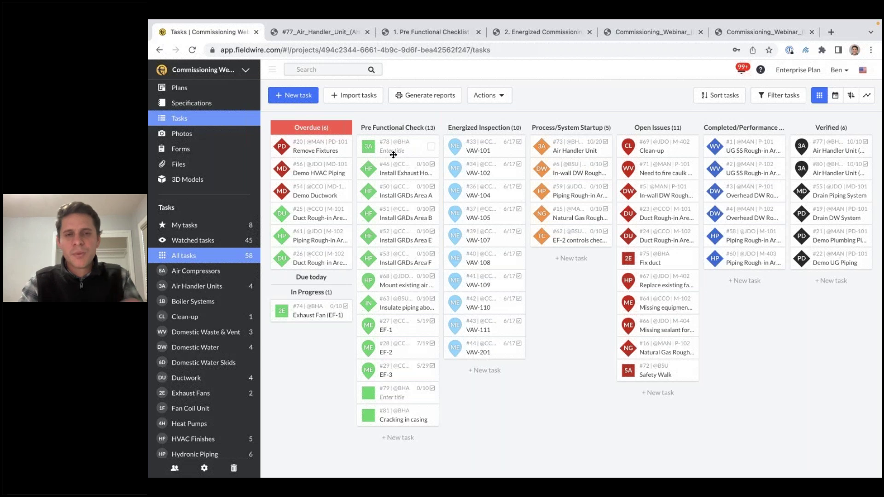
Step: Open the task importer and examine the columns of the Commissioning Webinar Task Import spreadsheet in Google Sheets, from Title to Existing File
left_click(367, 95)
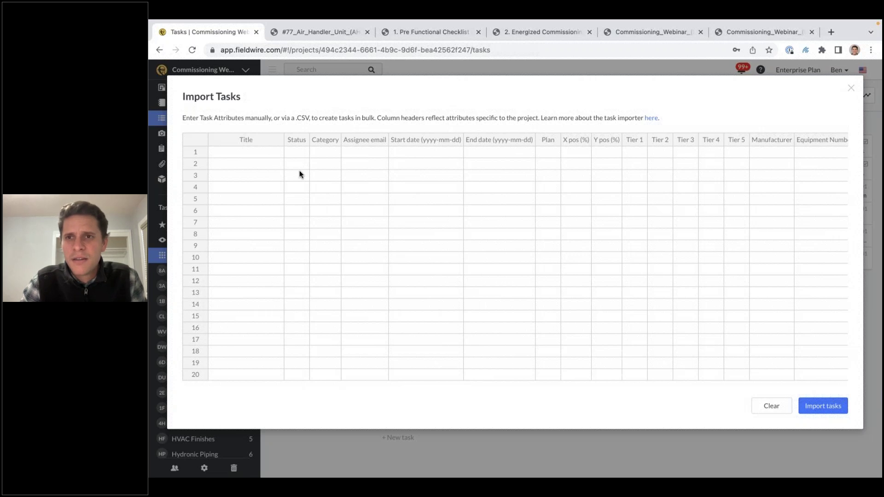
key("ctrl+Right")
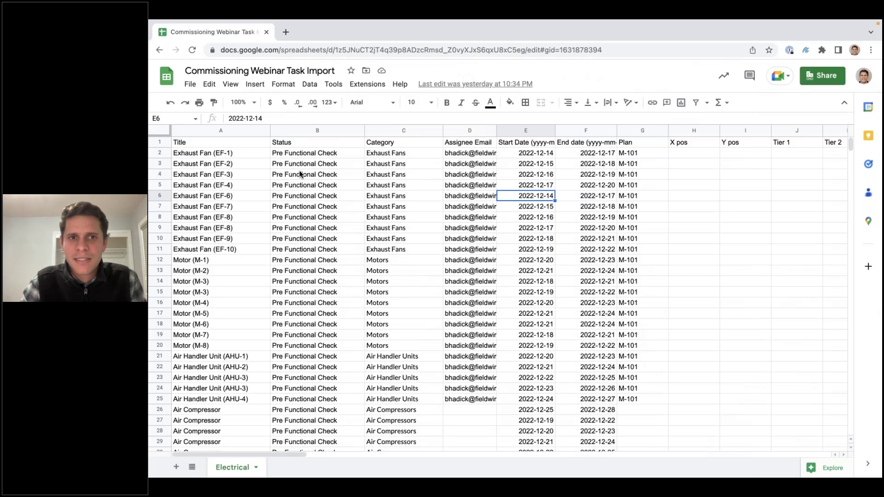
left_click(282, 187)
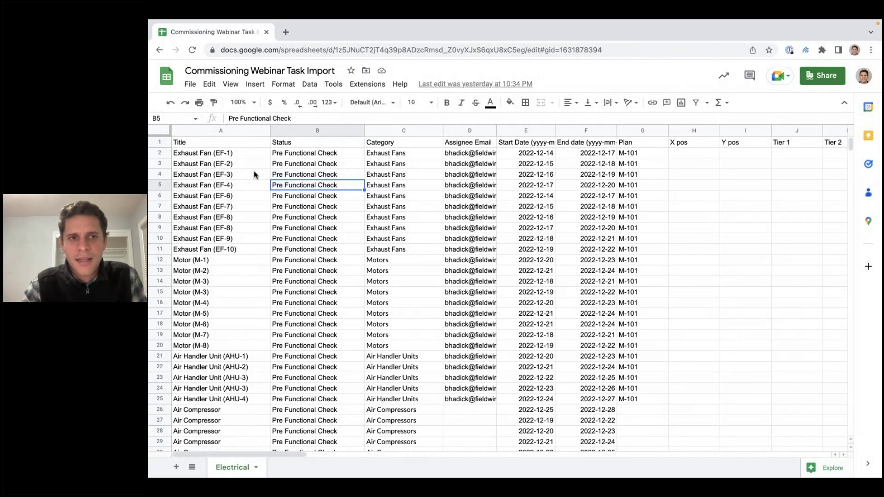
scroll(254, 174, "right", 10)
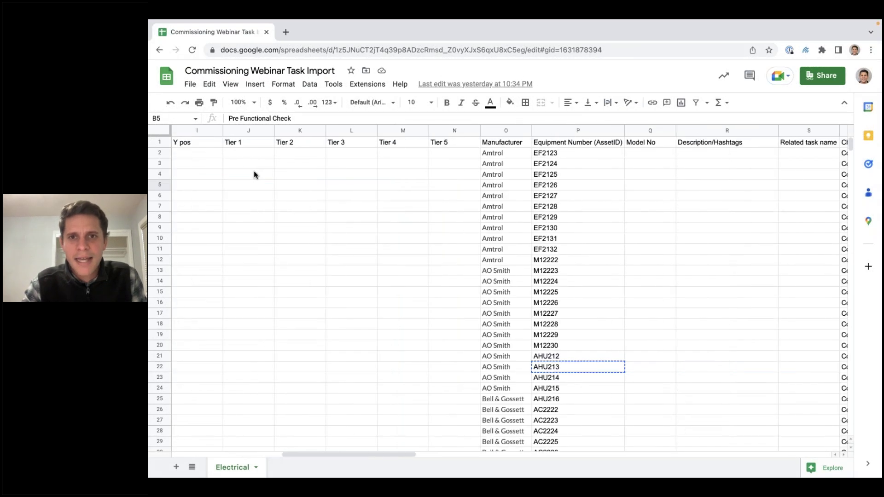
scroll(254, 175, "right", 2)
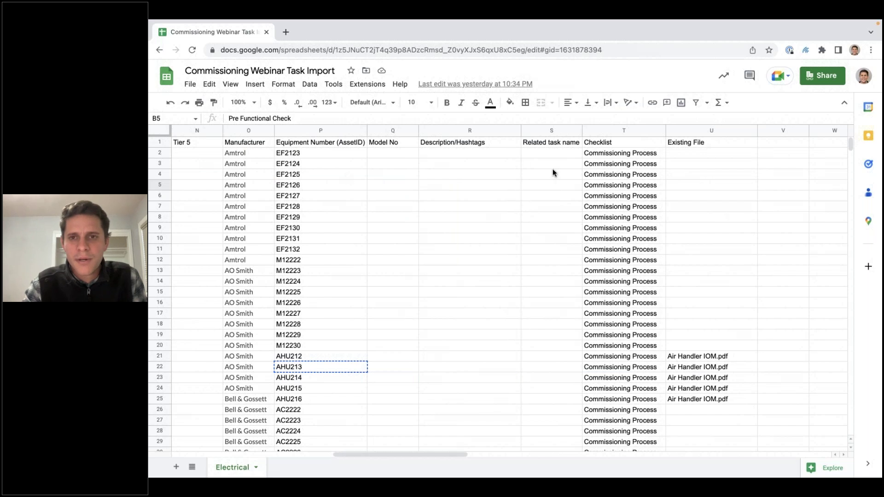
scroll(626, 177, "left", 12)
Step: Copy spreadsheet rows 2 to 25 into Fieldwire's Import Tasks grid, starting at the first Title cell, and check the filled columns
left_click_drag(161, 152, 185, 399)
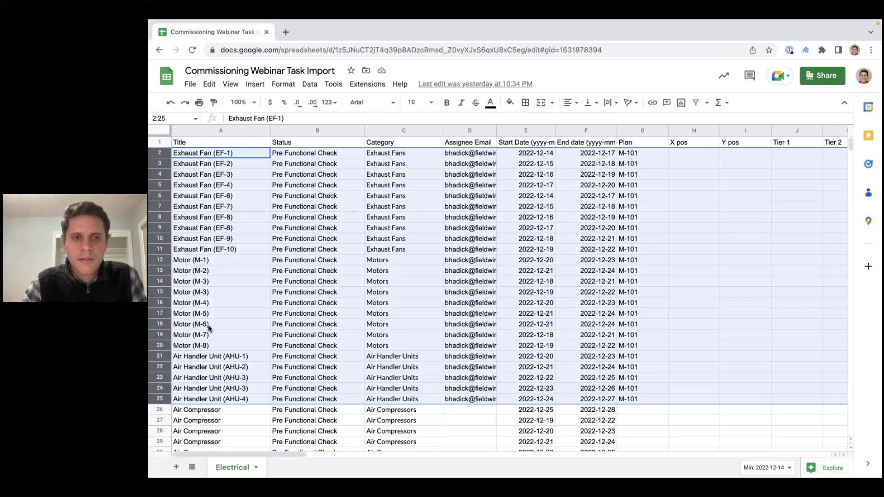
key("ctrl+c")
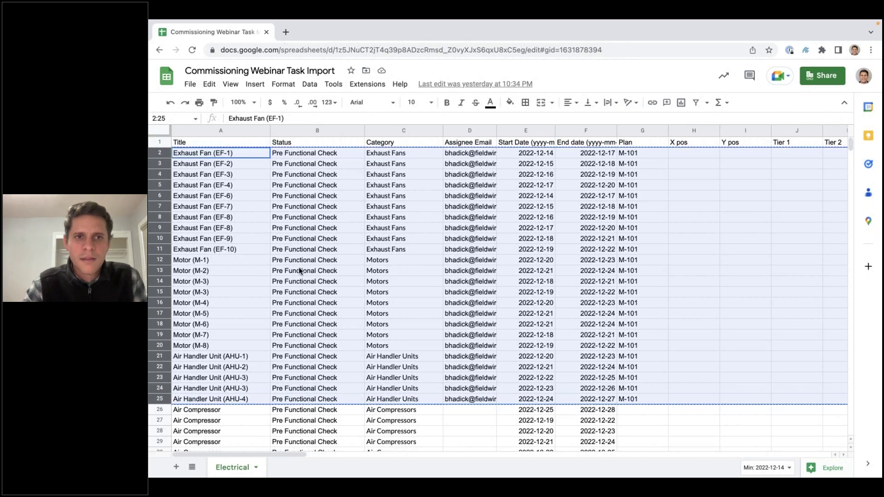
key("super+grave")
left_click(249, 152)
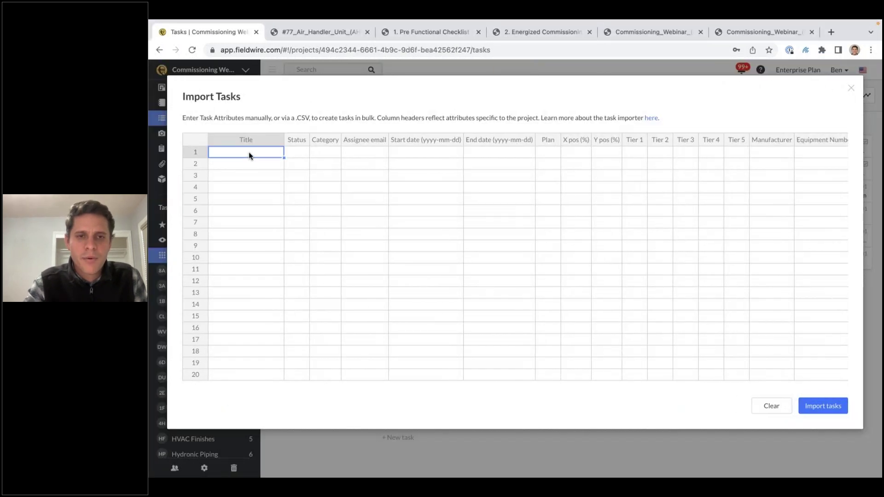
key("ctrl+v")
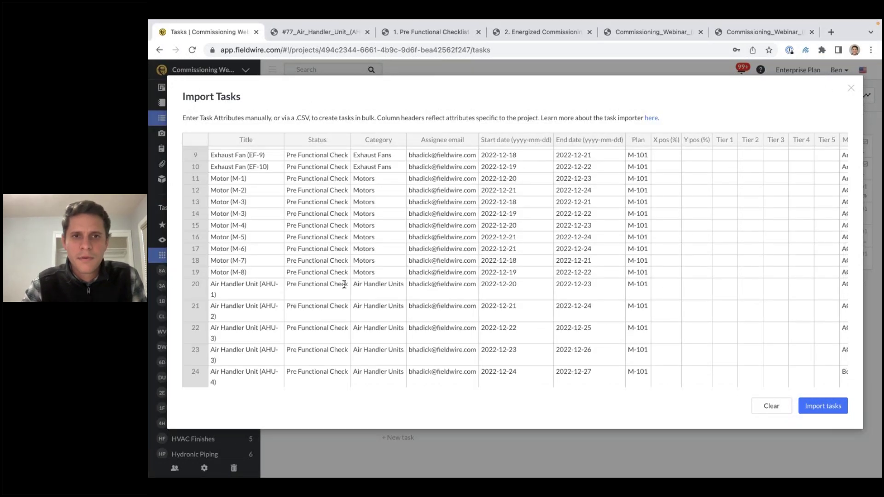
scroll(345, 284, "up", 5)
scroll(345, 284, "right", 3)
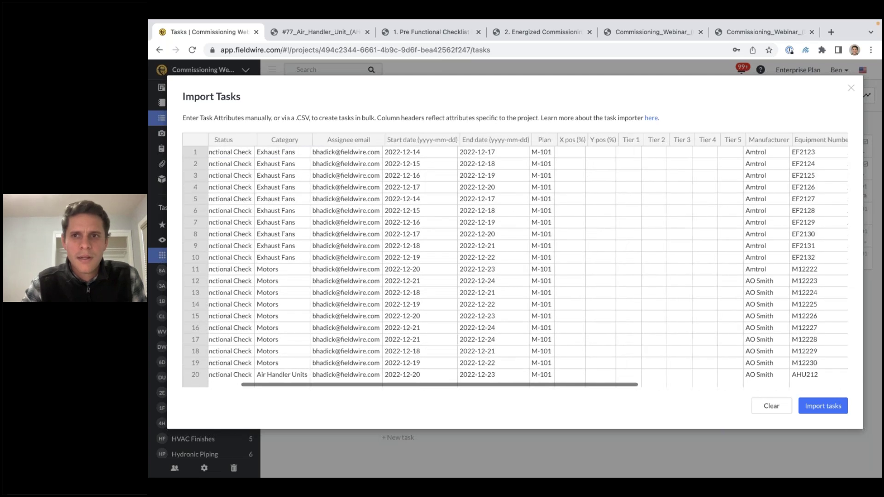
Step: Check the remaining columns of the Import Tasks grid, import the tasks into the project and look over the task board
scroll(533, 223, "right", 5)
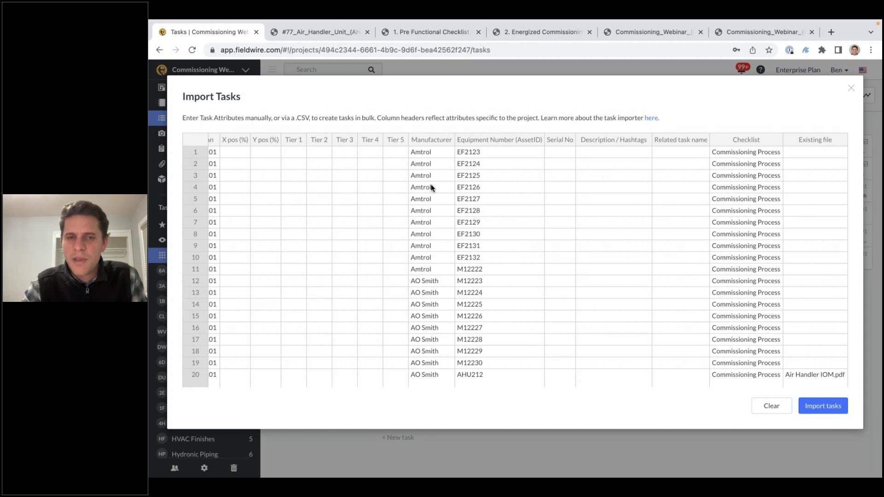
scroll(430, 186, "left", 10)
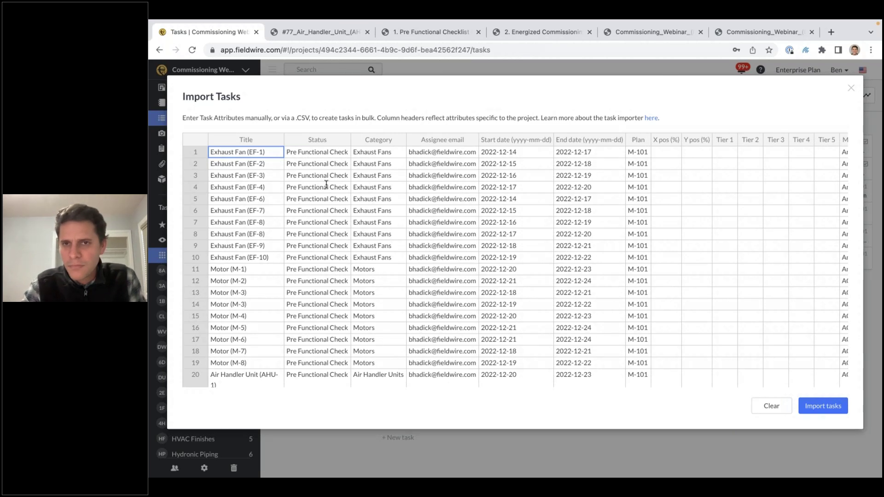
left_click(819, 407)
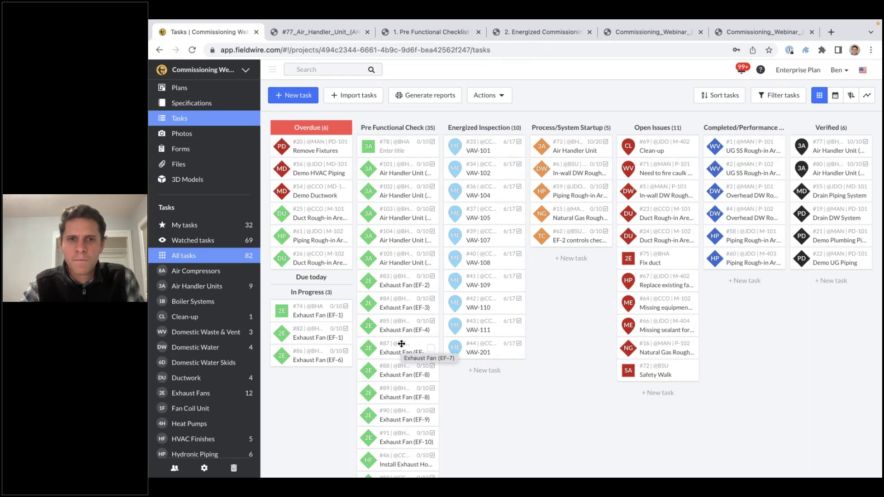
scroll(399, 341, "down", 1)
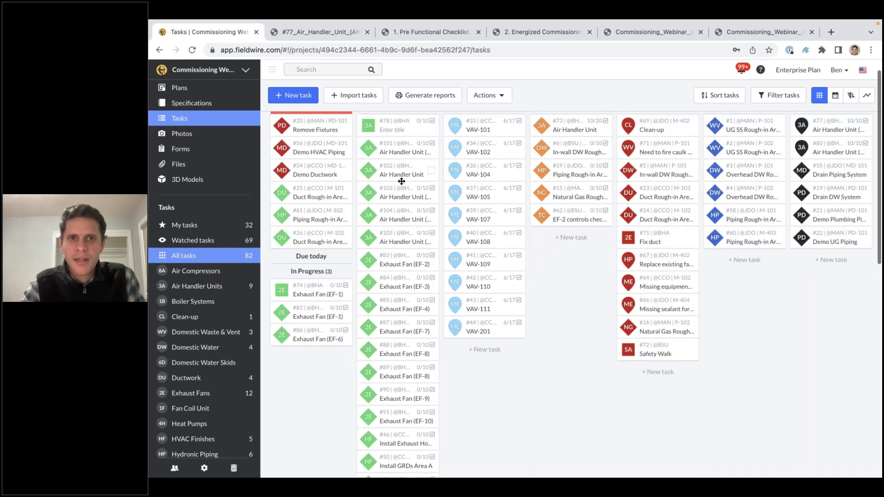
scroll(403, 176, "up", 1)
Step: Open the imported Air Handler Unit (AHU-1) task and check off the equipment information, operations and maintenance data, and plan location checklist items
left_click(404, 167)
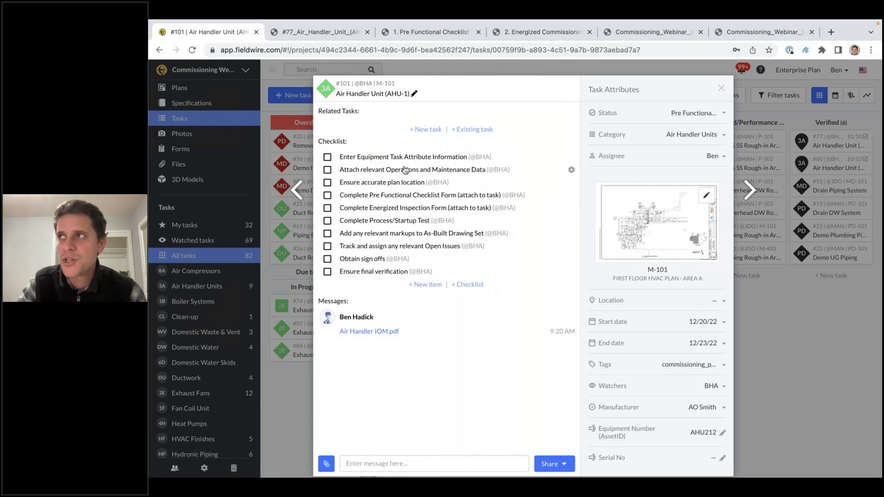
left_click(328, 157)
left_click(327, 170)
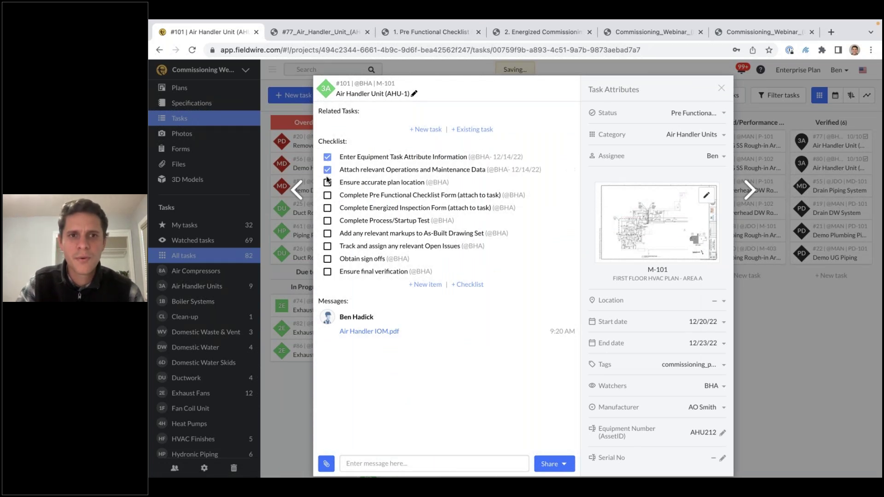
left_click(327, 183)
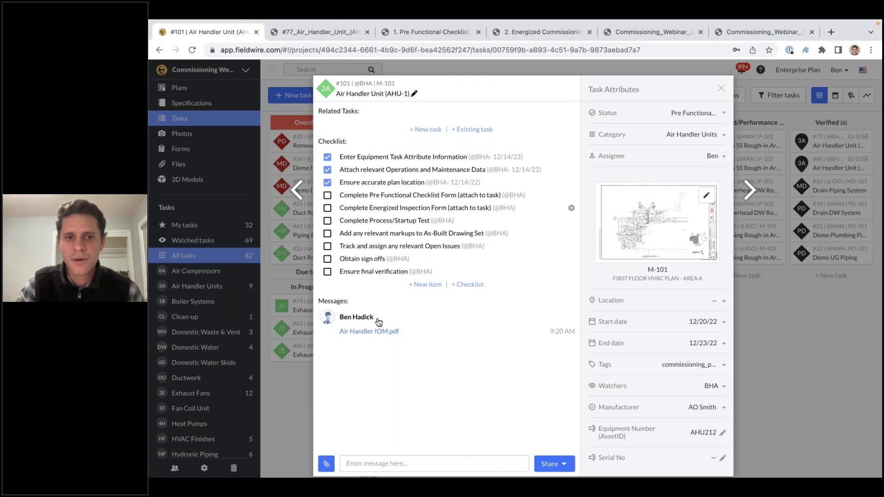
Step: Attach a new form from the 1. Pre Functional Checklist template with the description Example, look it over and return to the task
left_click(326, 464)
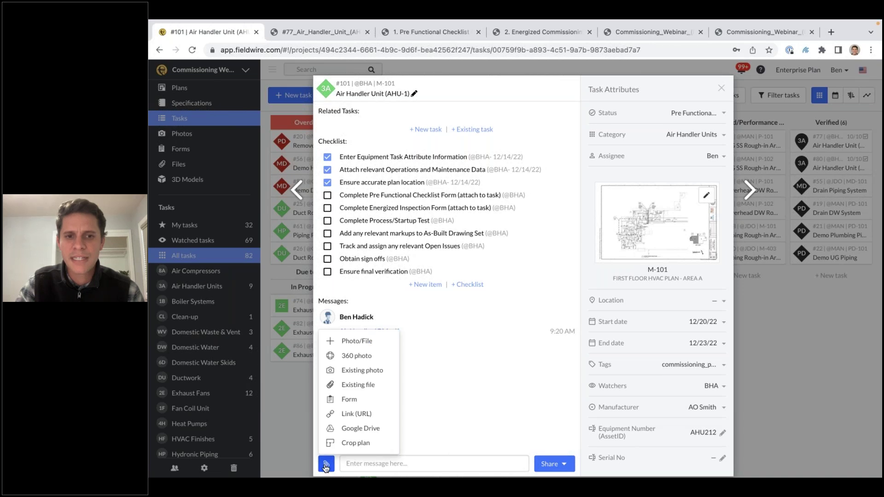
left_click(353, 399)
left_click(354, 414)
left_click(501, 119)
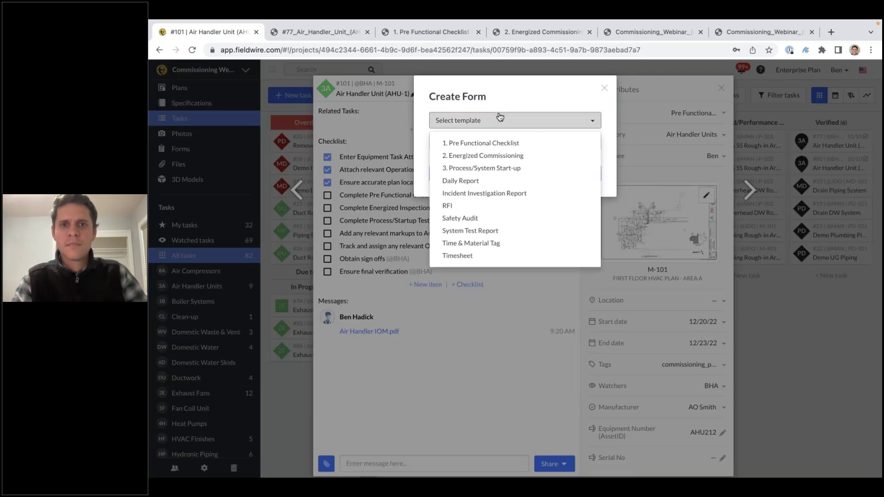
left_click(490, 143)
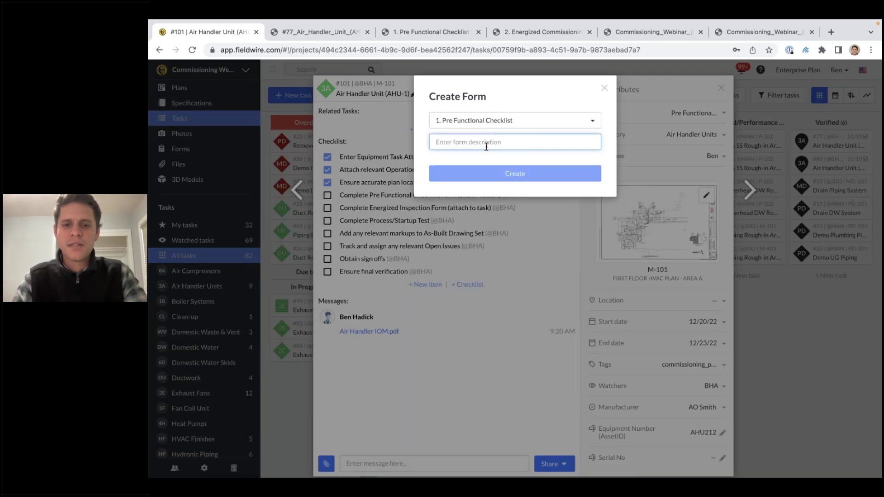
type("Example")
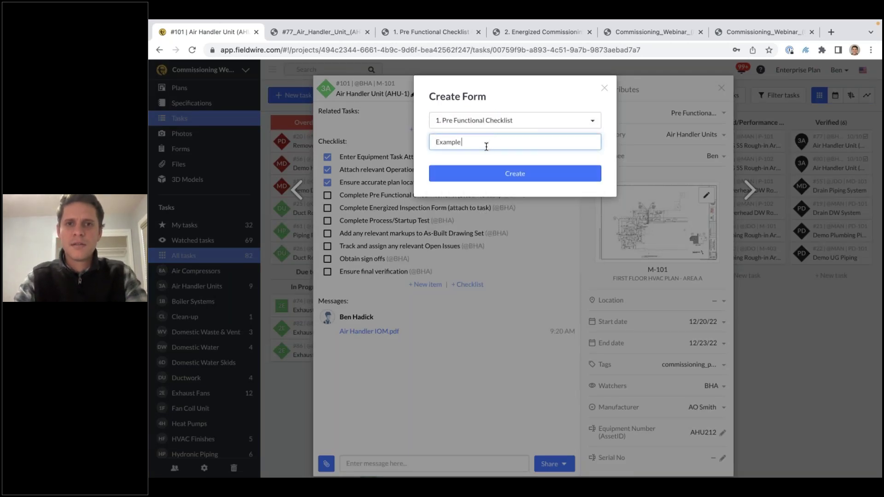
left_click(525, 174)
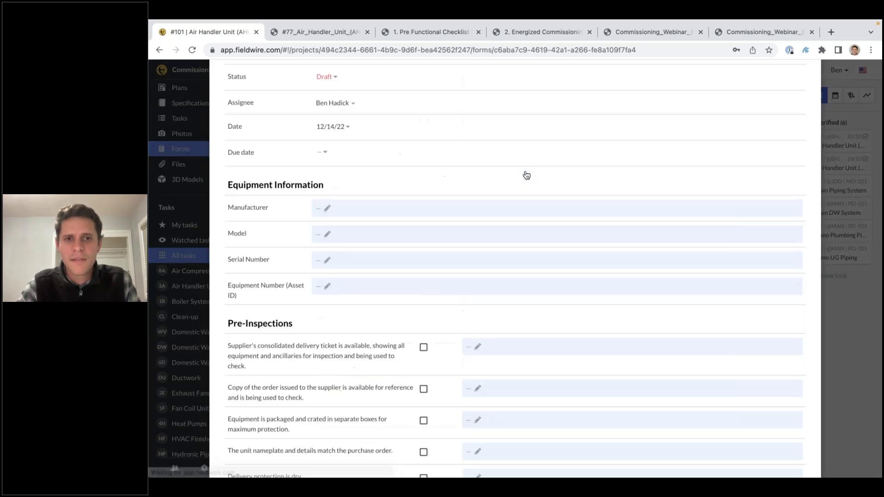
scroll(525, 174, "down", 4)
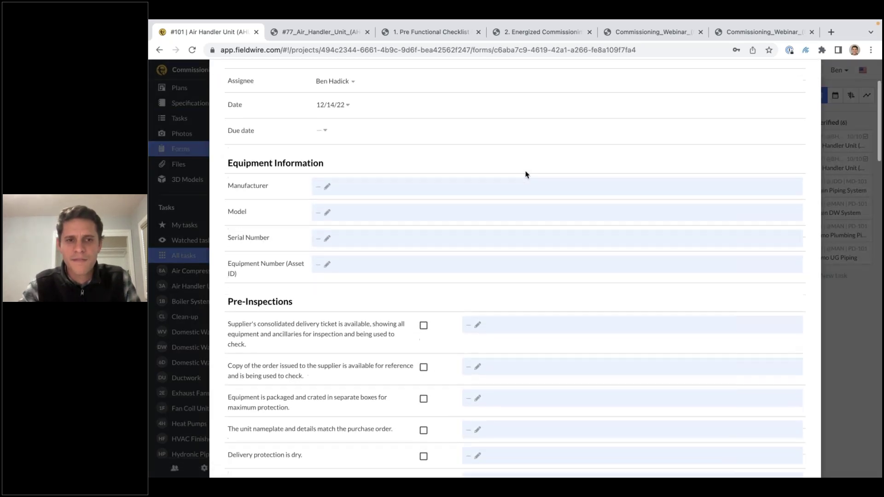
scroll(525, 175, "up", 5)
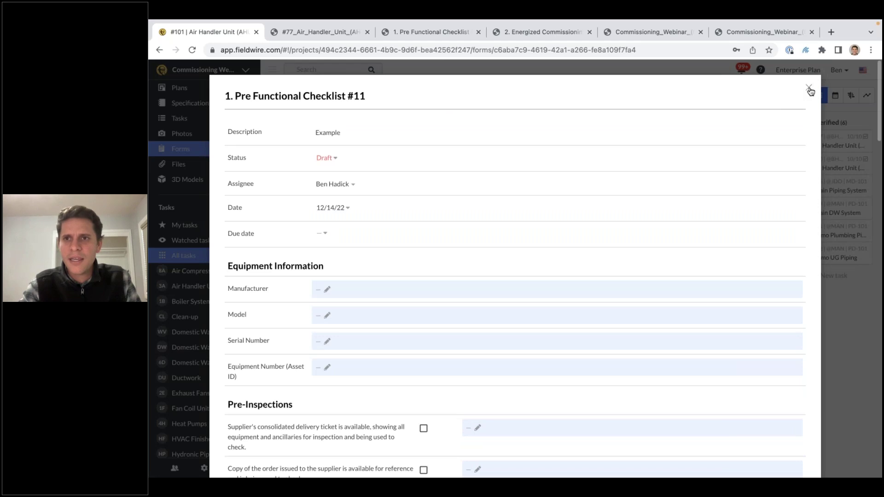
left_click(809, 91)
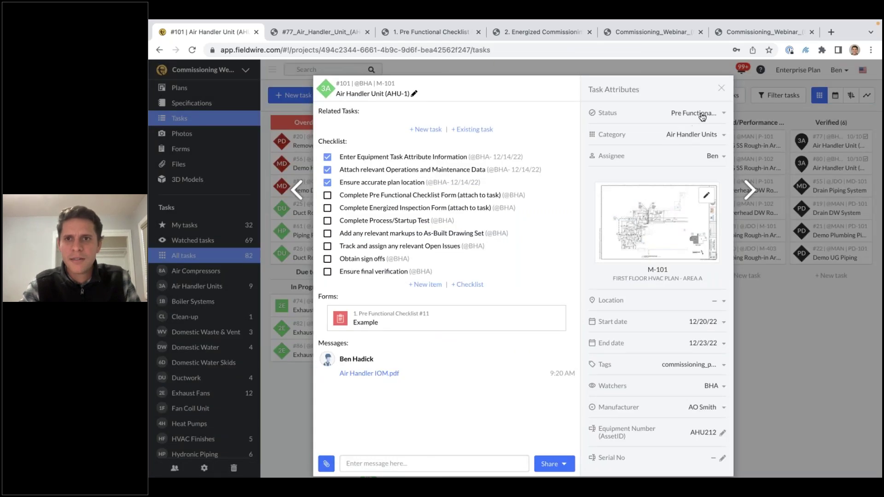
Step: Set the AHU-1 task's status to Energized Inspection, check off Complete Pre Functional Checklist Form and close the task
left_click(705, 116)
left_click(666, 152)
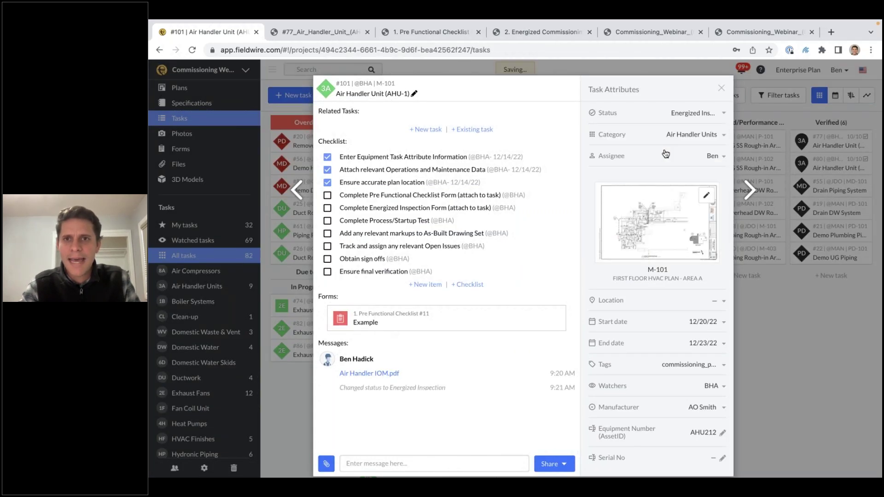
left_click(328, 195)
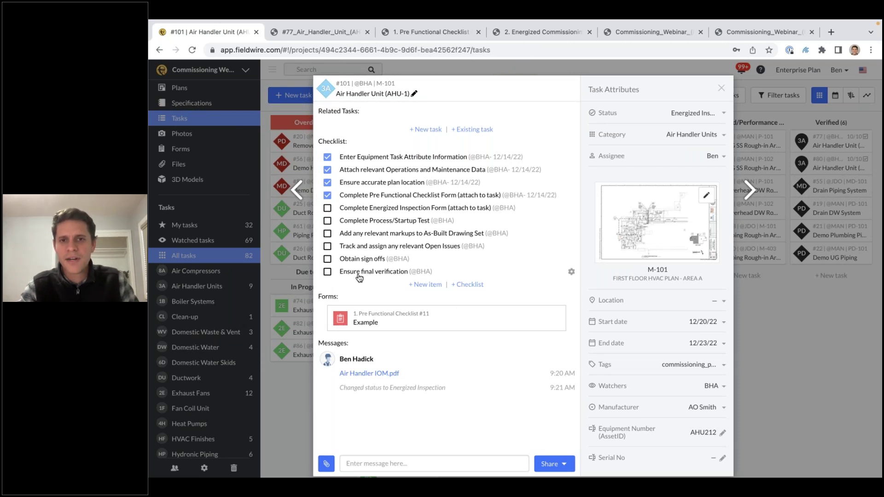
scroll(358, 277, "down", 1)
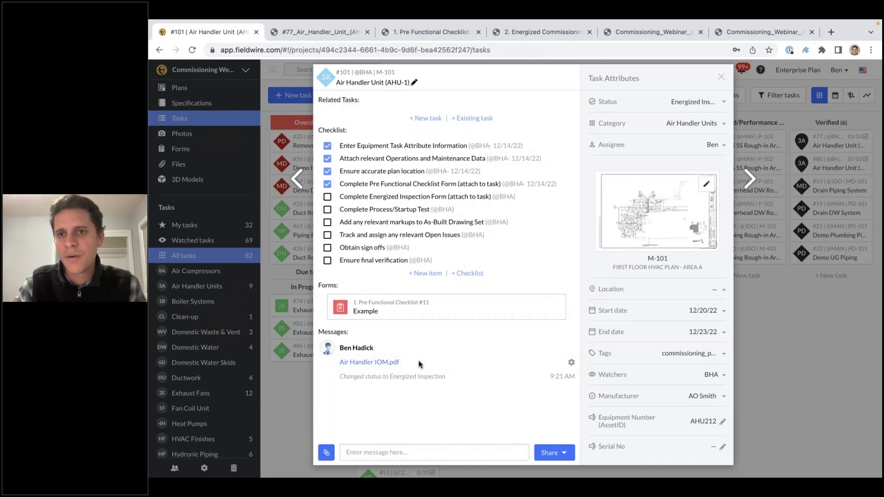
left_click(722, 77)
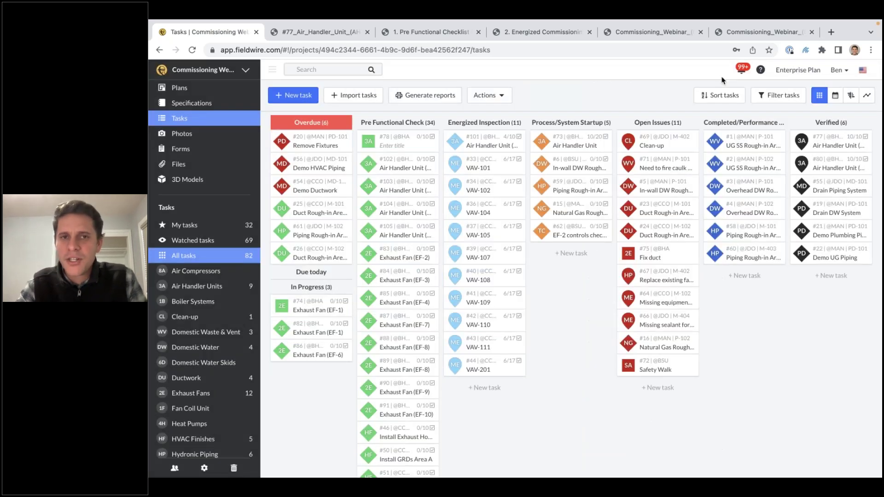
Step: Open the project's list of reports and examine the exported Fully Commissioned Air Handler Units PDF, including the AHU-2 and AHU-1 pages
left_click(430, 96)
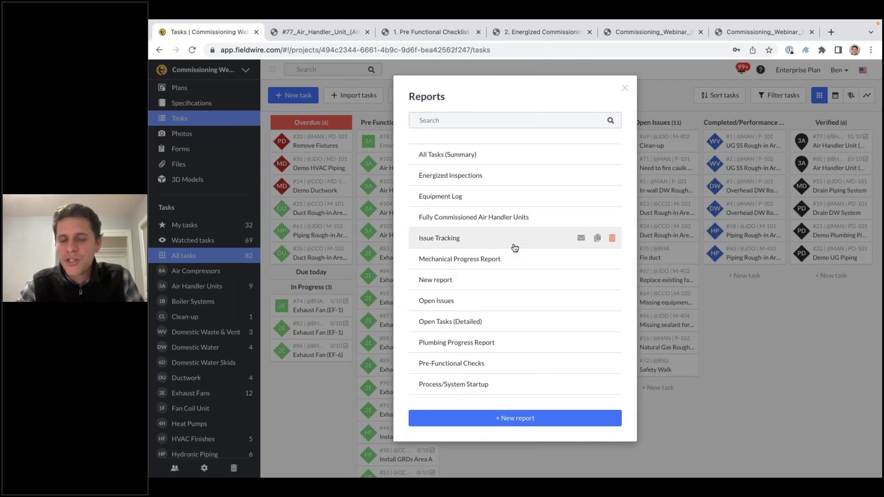
left_click(647, 33)
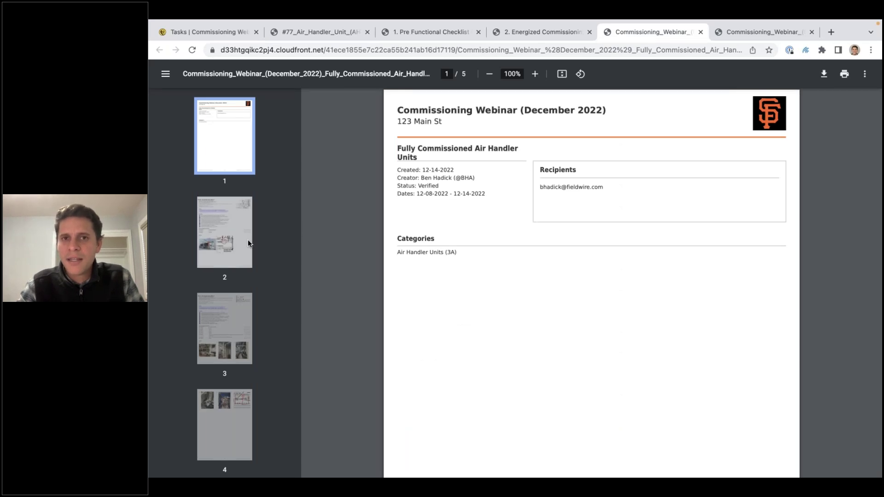
left_click(214, 233)
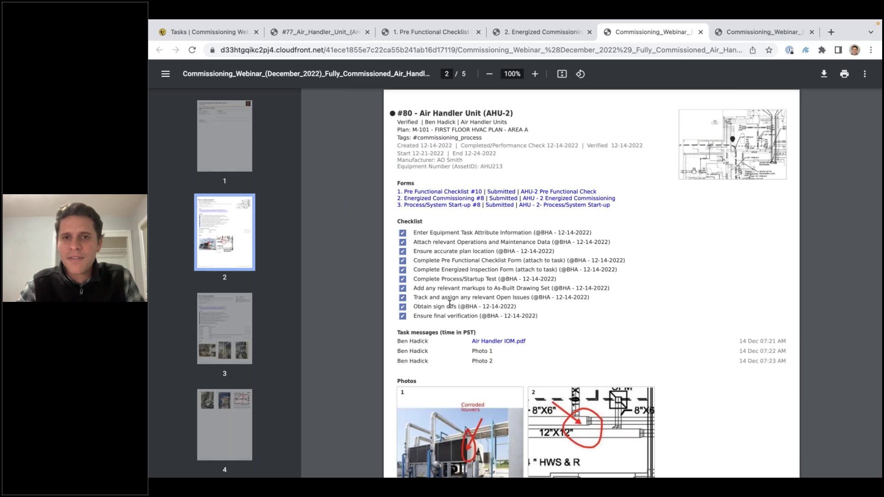
scroll(450, 304, "down", 5)
scroll(450, 304, "down", 6)
scroll(450, 304, "down", 2)
scroll(450, 304, "down", 3)
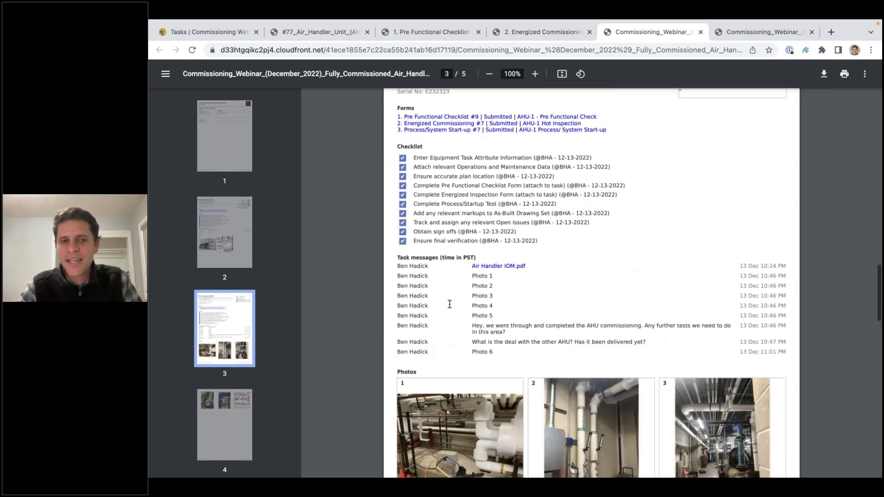
scroll(450, 304, "up", 10)
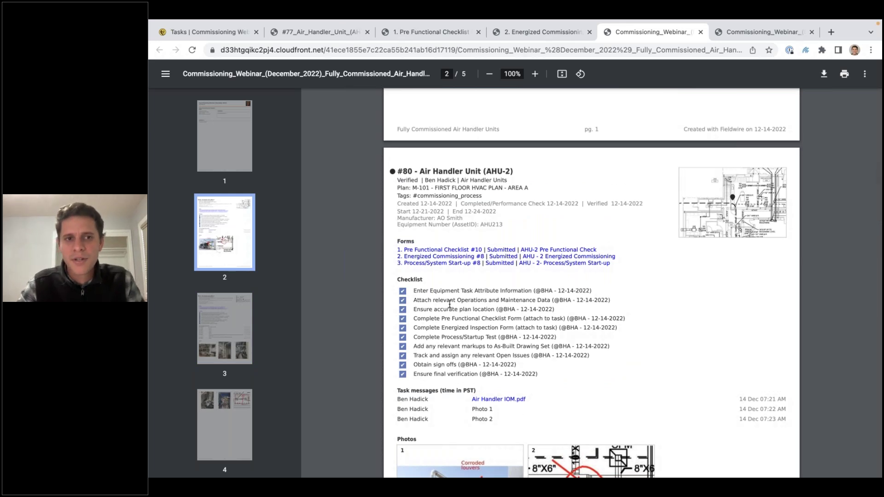
scroll(450, 304, "up", 10)
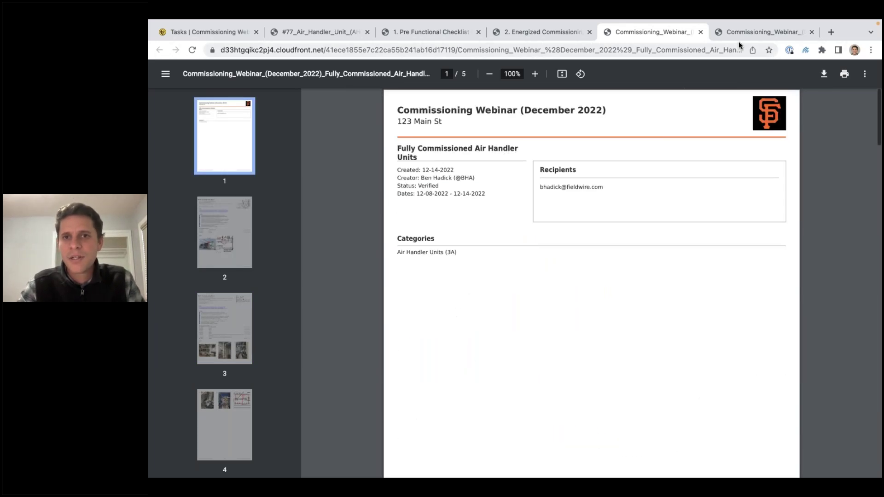
Step: Examine the first six pages of the exported Open Issues PDF report and return to its cover page
left_click(754, 31)
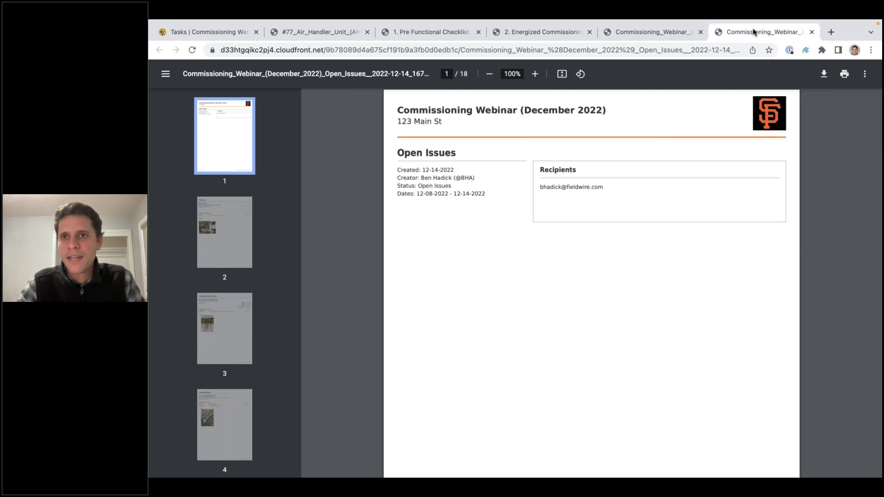
left_click(232, 236)
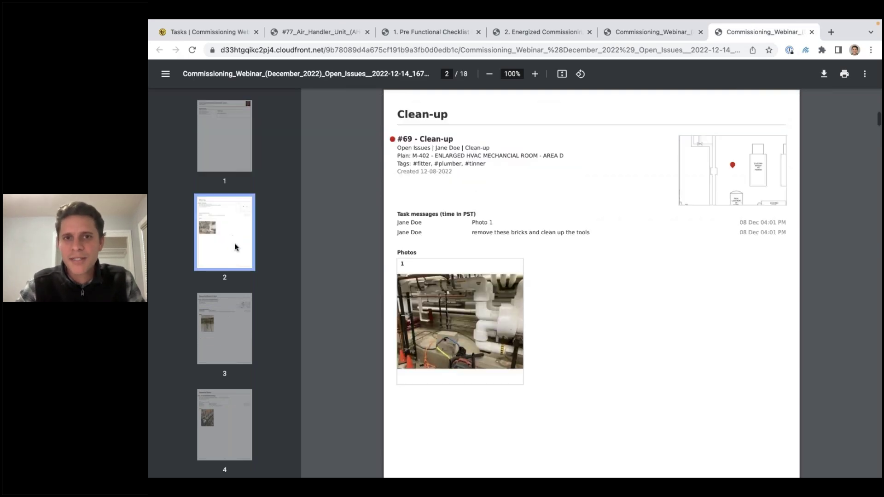
left_click(230, 316)
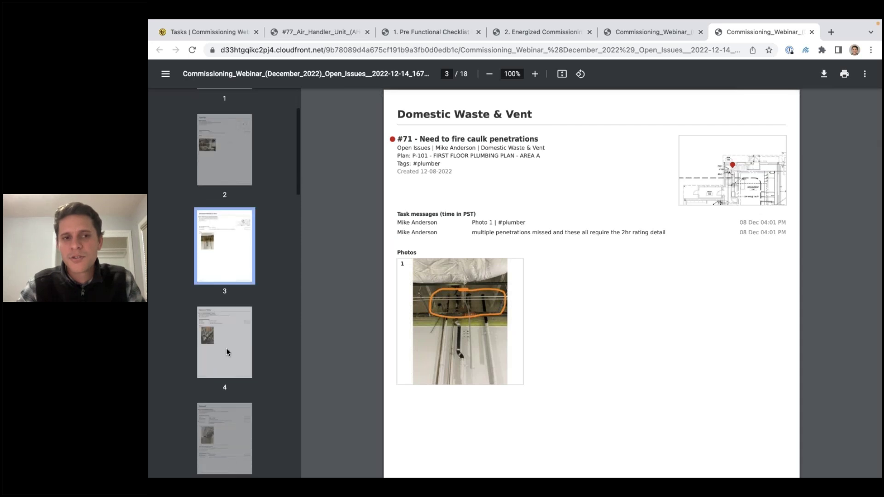
left_click(226, 348)
left_click(219, 368)
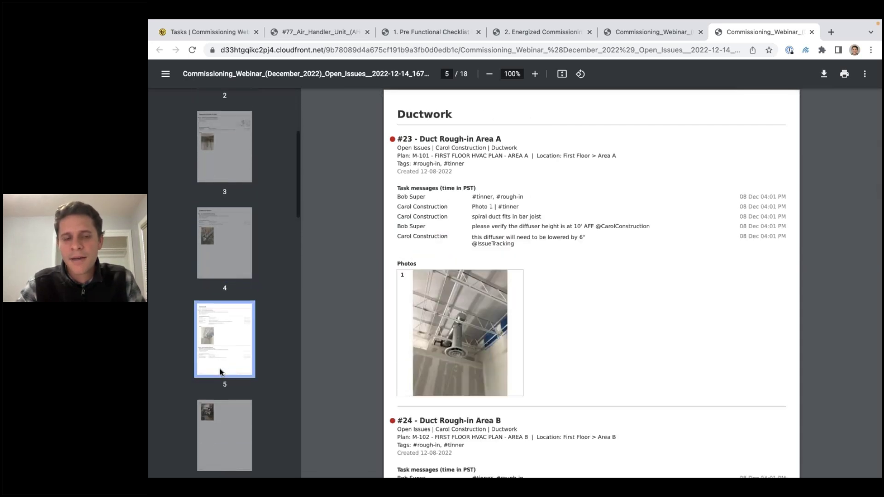
left_click(218, 394)
scroll(220, 332, "up", 5)
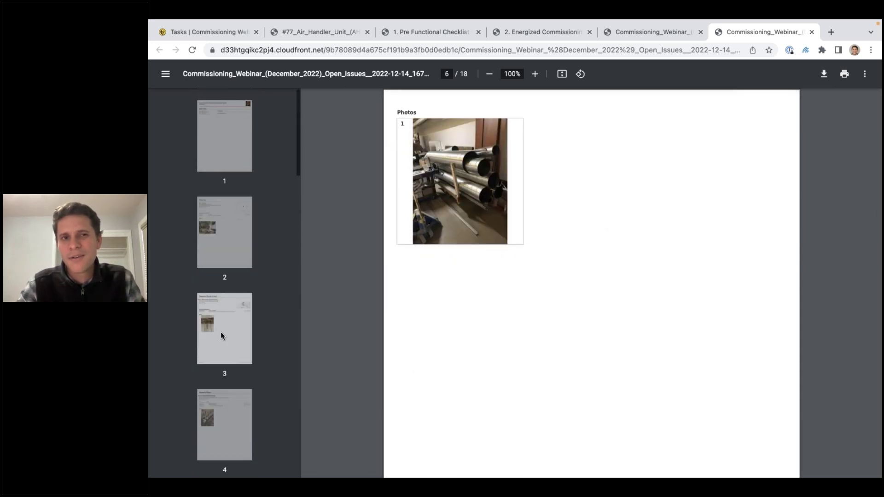
left_click(222, 237)
left_click(223, 155)
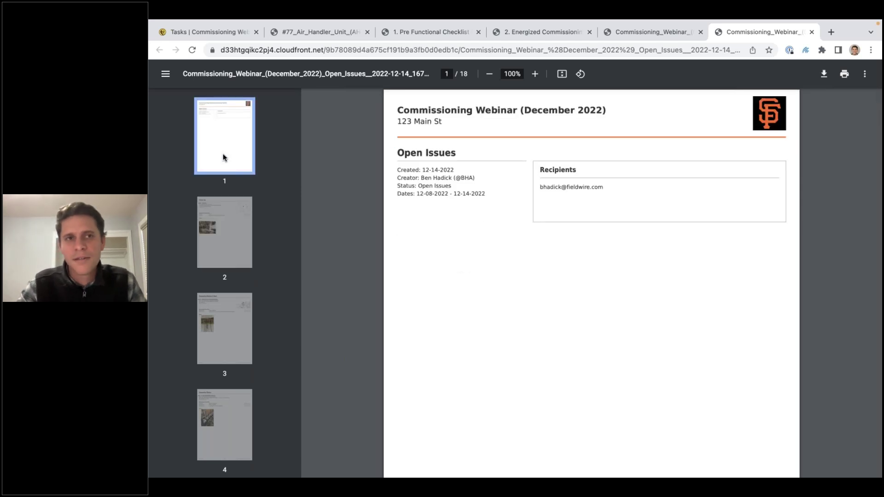
Step: Return to Fieldwire, close the reports list and open the EF-1 task in the Commissioning column of the other project's board
left_click(319, 62)
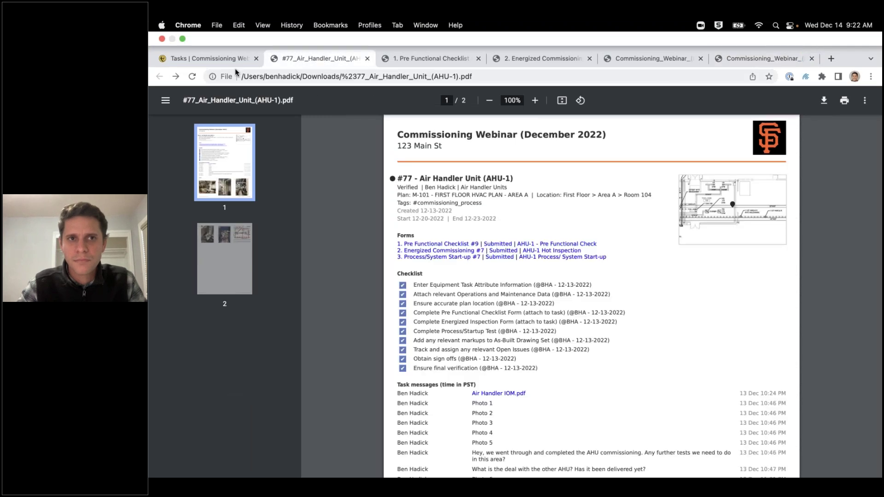
left_click(216, 59)
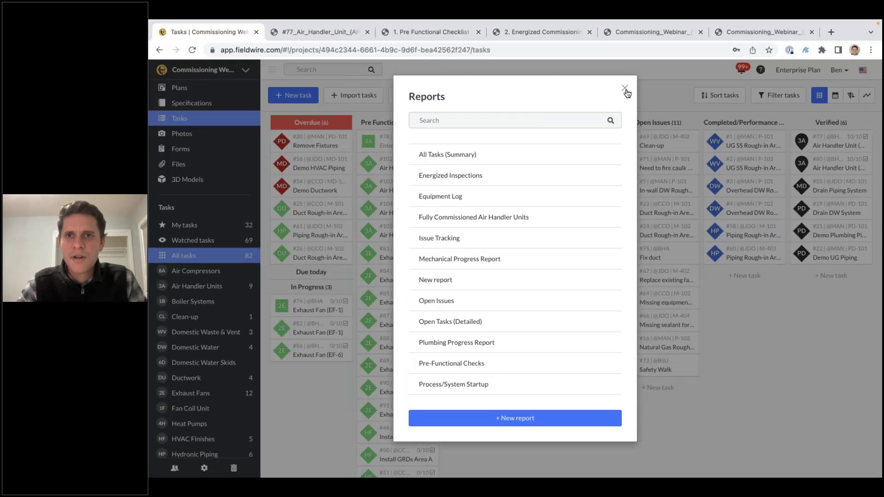
left_click(625, 88)
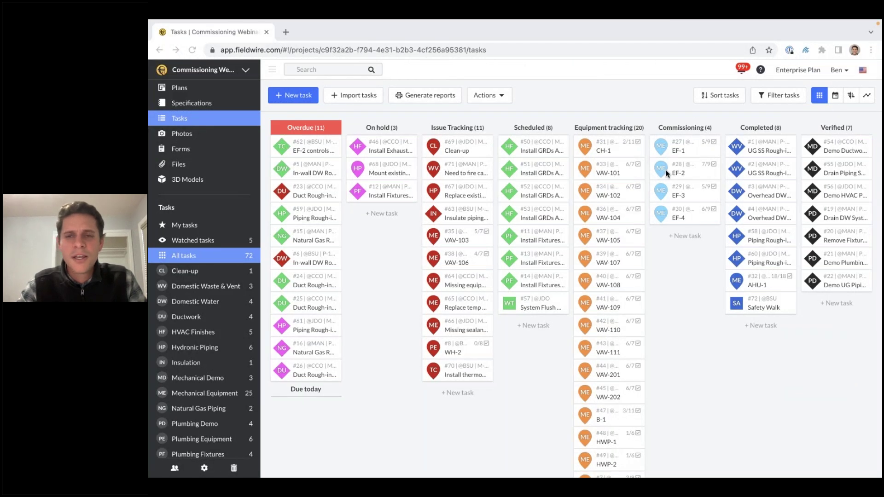
left_click(686, 148)
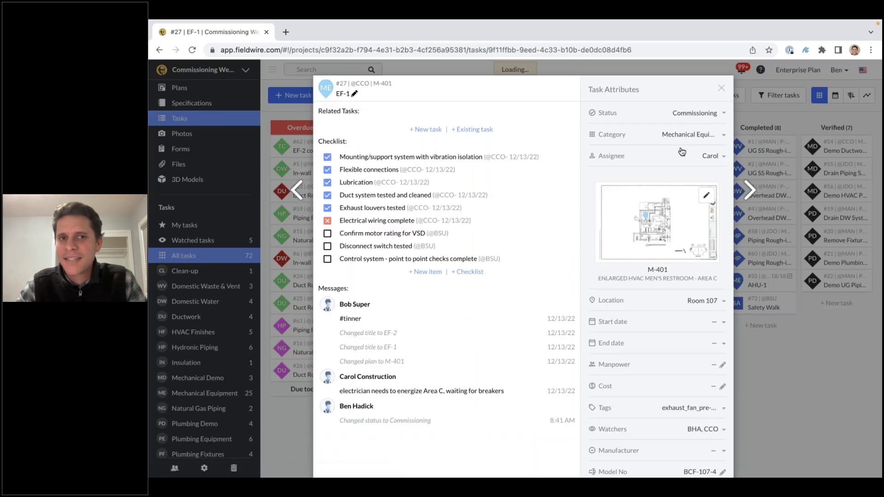
Step: Close the EF-1 task, examine the completed AHU-1 task's checklist, attached forms and messages, and close it
left_click(722, 88)
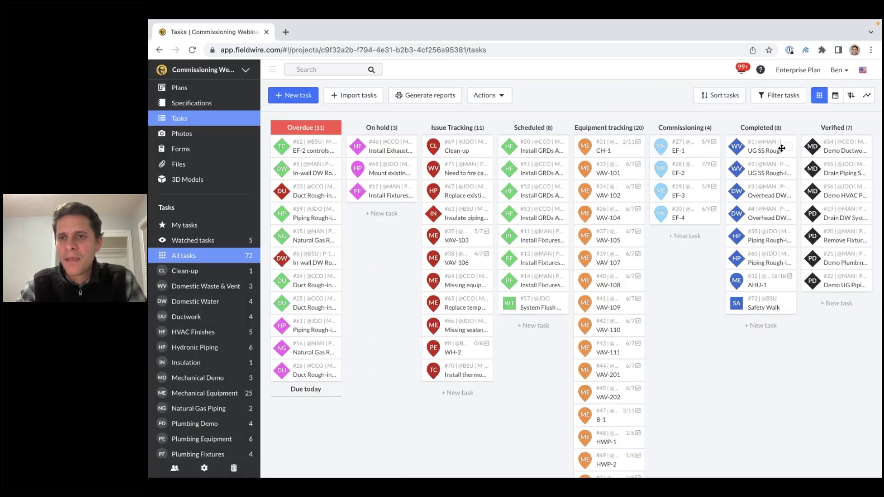
left_click(759, 280)
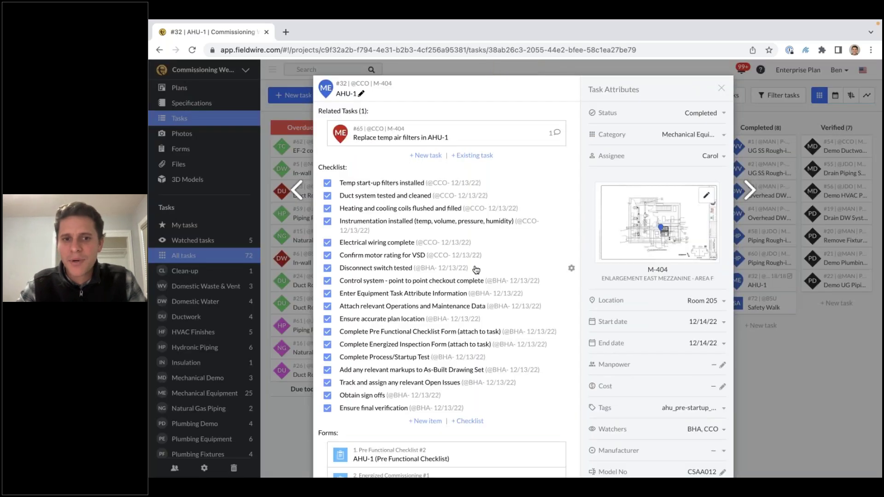
scroll(477, 270, "down", 2)
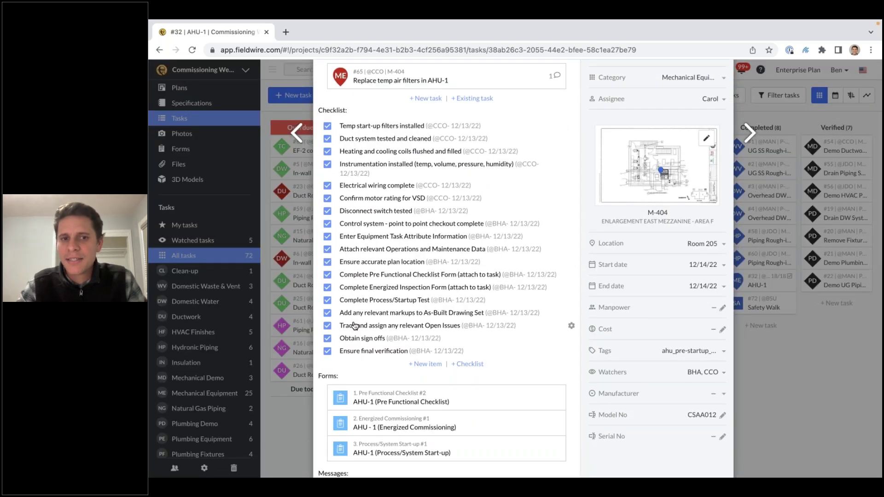
scroll(354, 326, "down", 3)
scroll(355, 326, "down", 3)
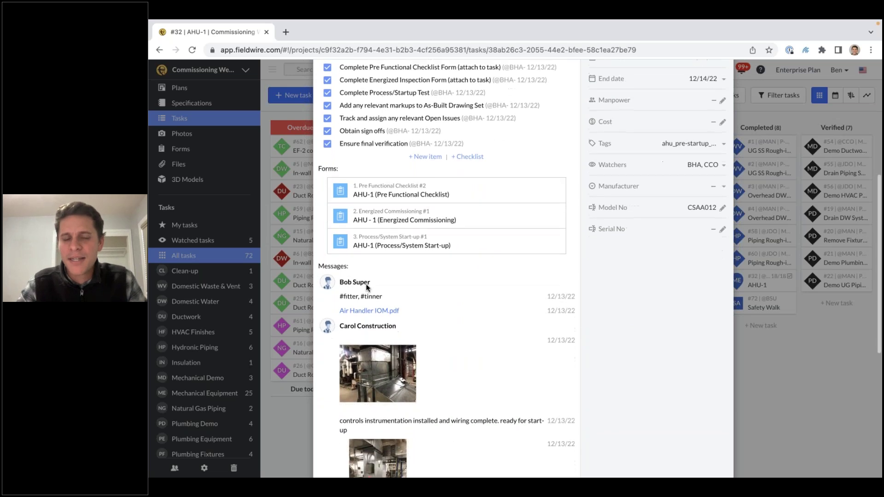
scroll(385, 263, "up", 6)
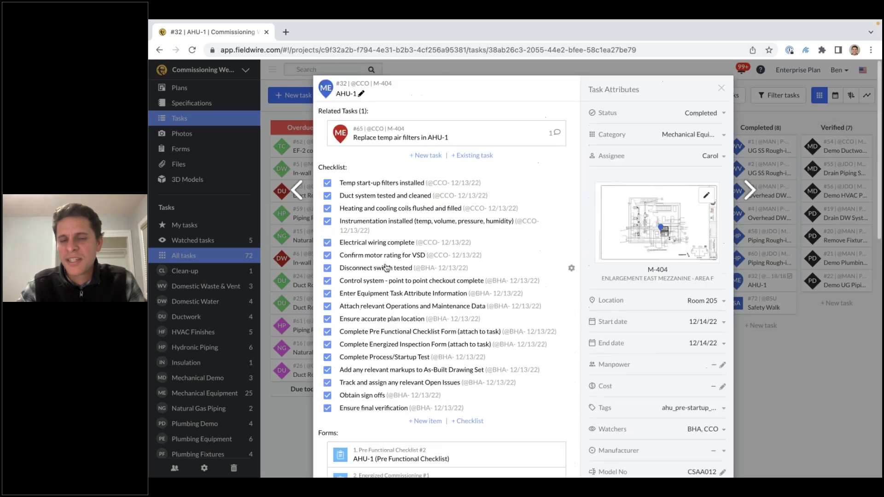
left_click(722, 88)
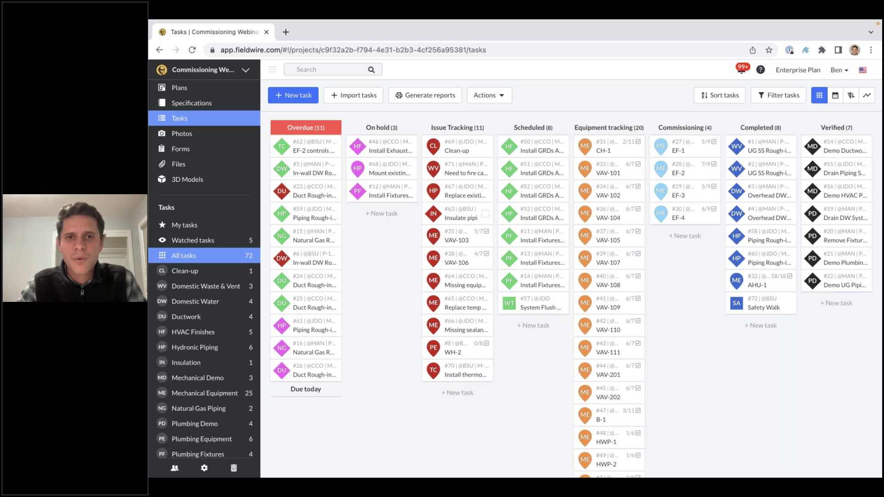
Step: Switch back to the Fieldwire window with the 82-task commissioning project and return to the list of all projects
key("ctrl+Left")
key("ctrl+Left")
key("ctrl+Left")
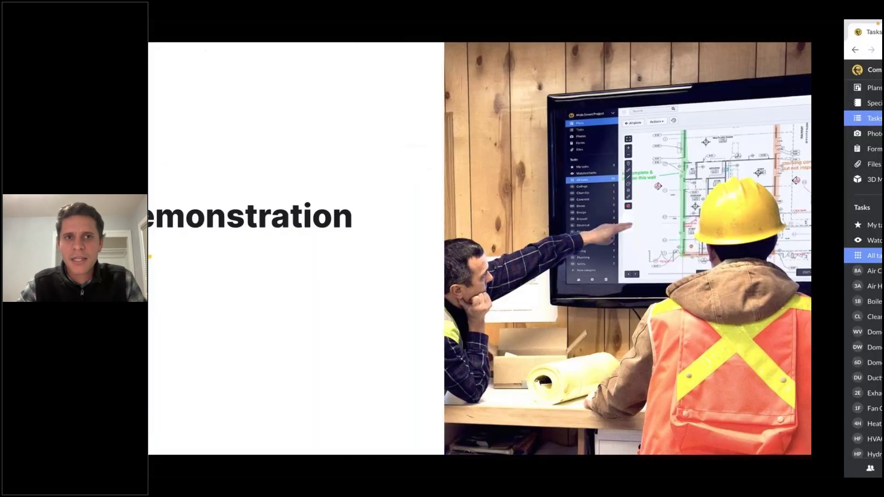
key("ctrl+Left")
key("ctrl+Right")
key("ctrl+Right")
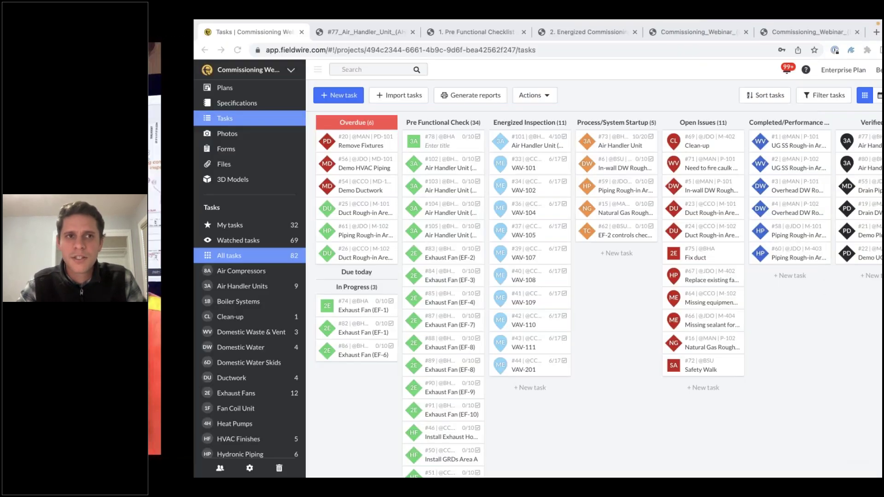
left_click(221, 67)
left_click(203, 89)
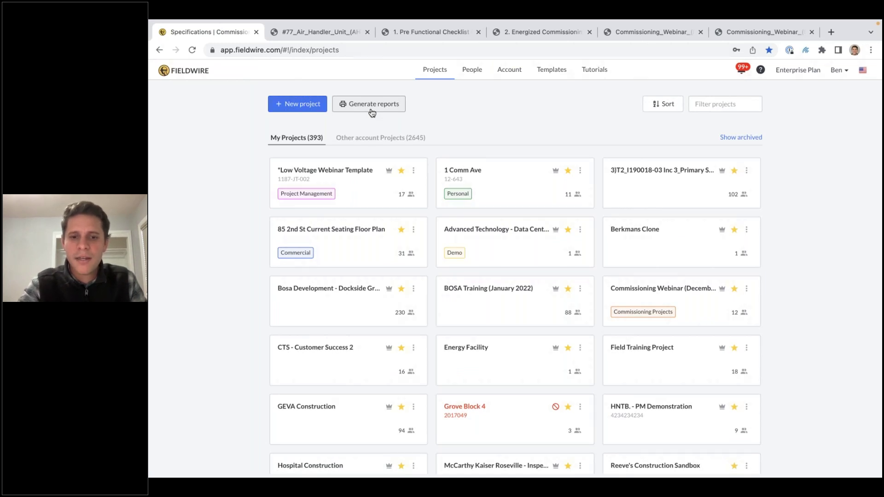
Step: Switch to the exported _Commissioning_Issues spreadsheet in Excel, show it full screen and examine its task rows and columns
key("ctrl+Up")
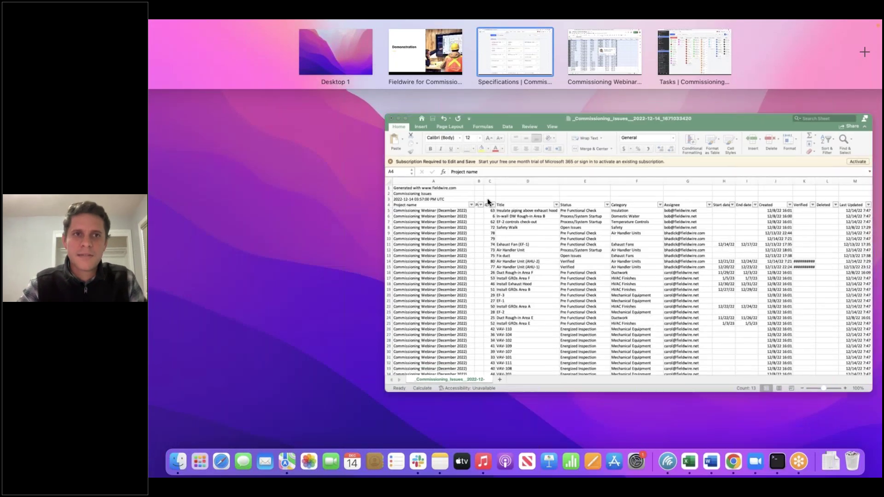
left_click(487, 198)
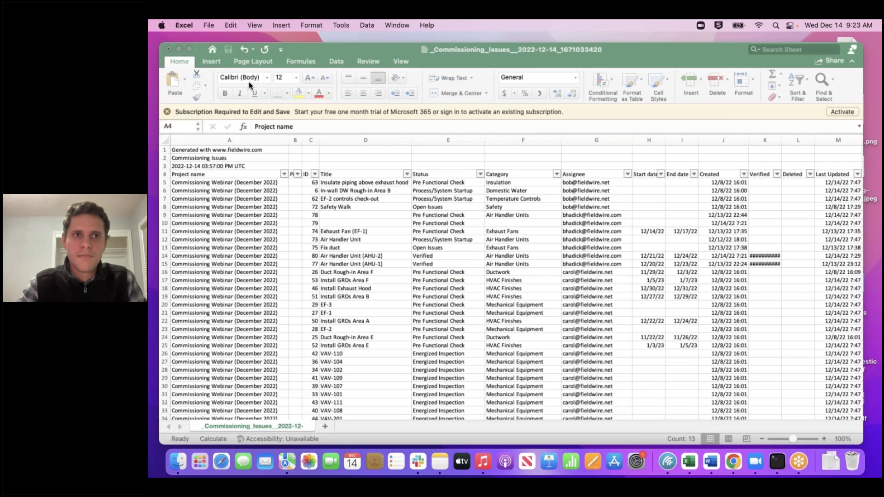
key("ctrl+super+f")
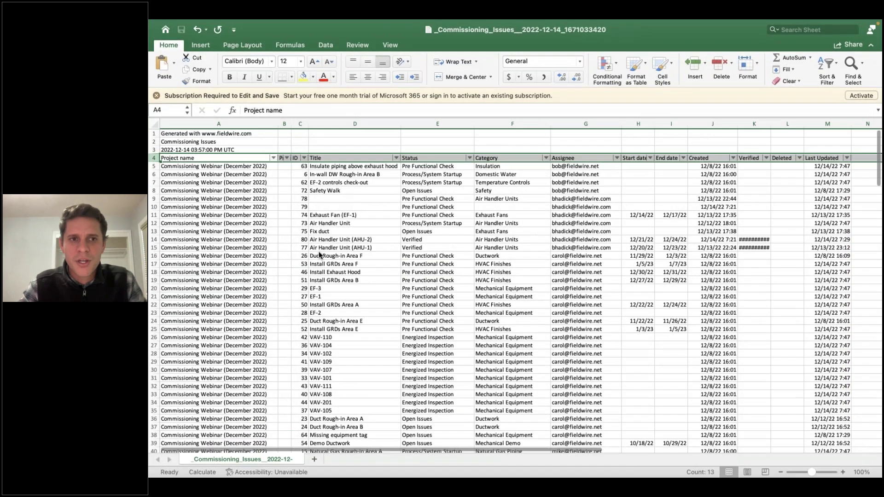
scroll(239, 214, "down", 17)
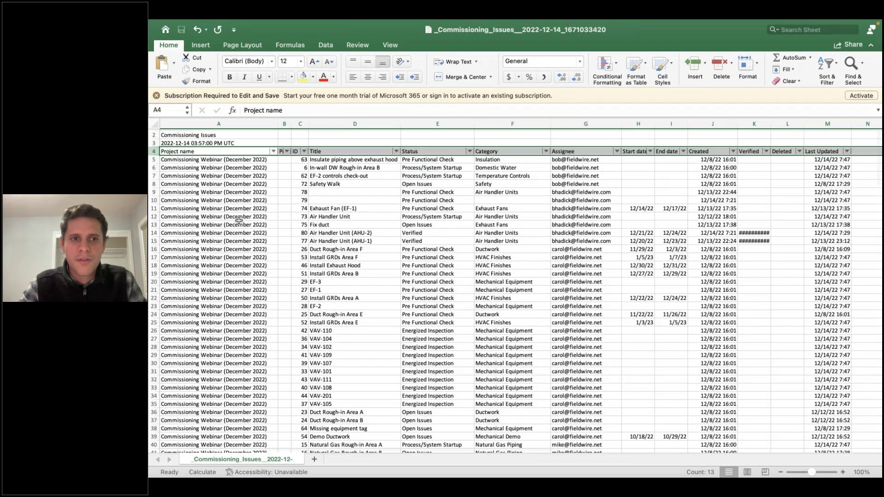
scroll(239, 220, "up", 18)
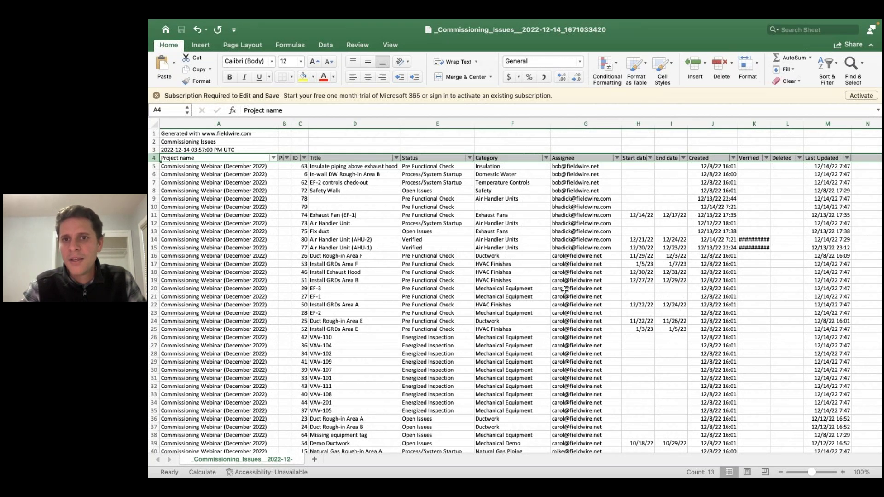
scroll(578, 276, "right", 3)
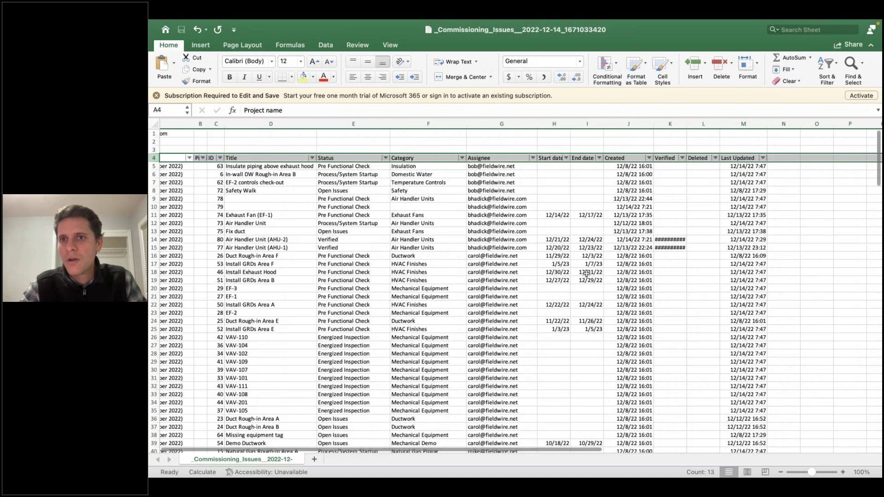
scroll(586, 273, "left", 3)
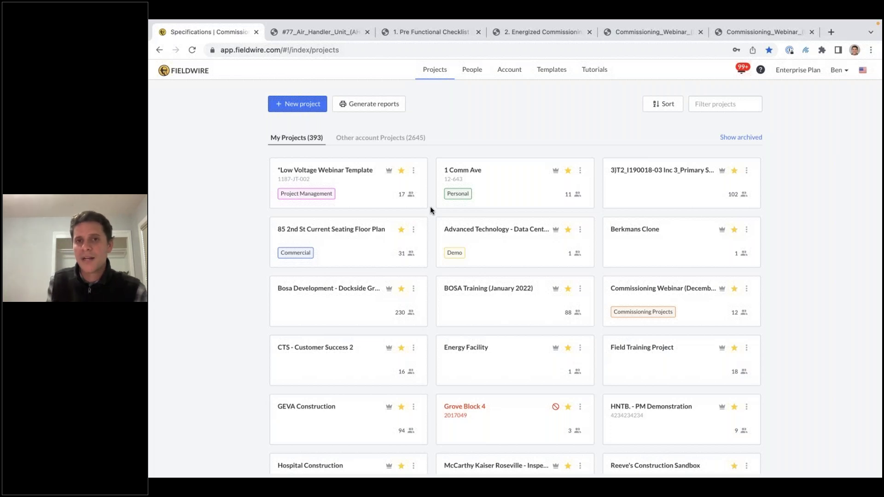
Step: View the account form templates in Fieldwire and return to the projects list
left_click(556, 72)
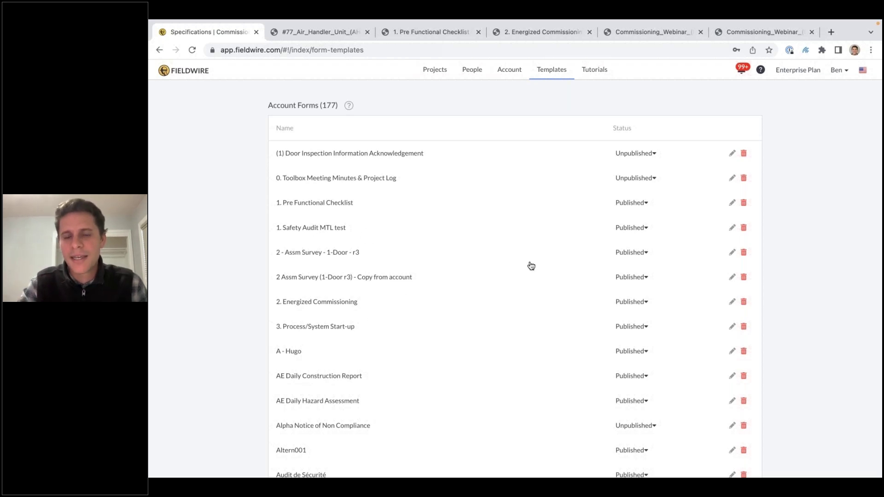
left_click(440, 75)
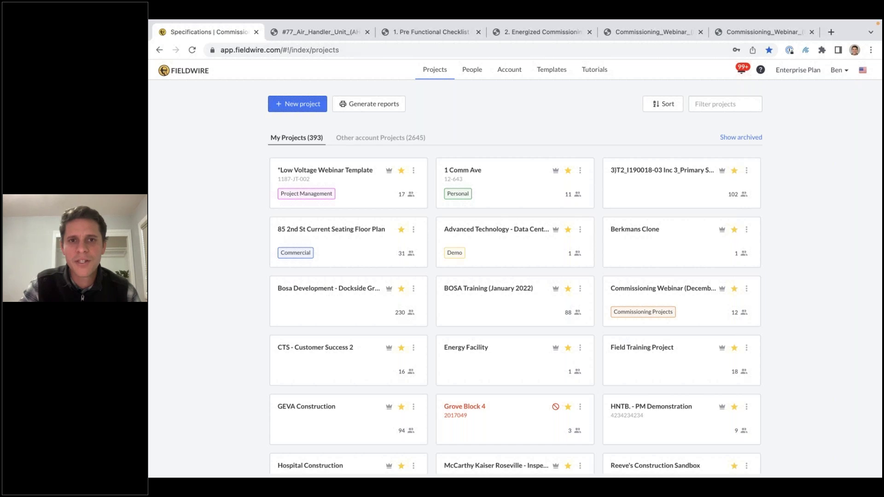
Step: Switch to the presentation and advance it to the Q & A slide
key("super+Tab")
left_click(211, 458)
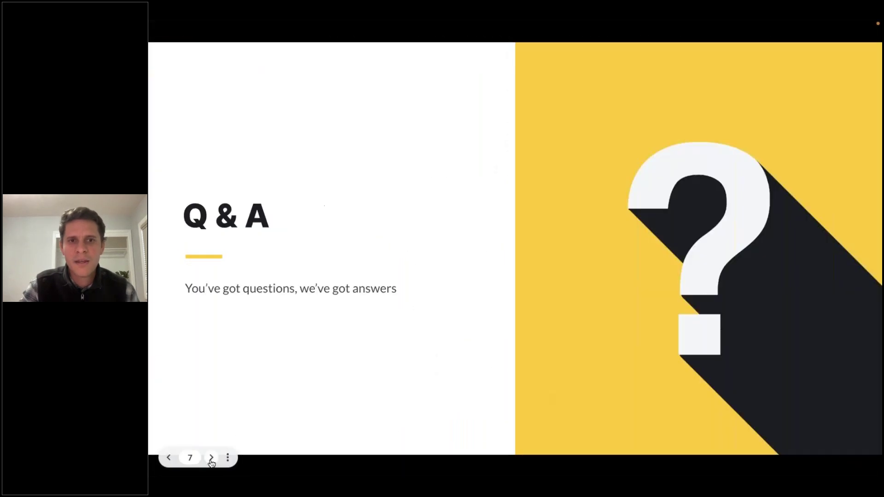
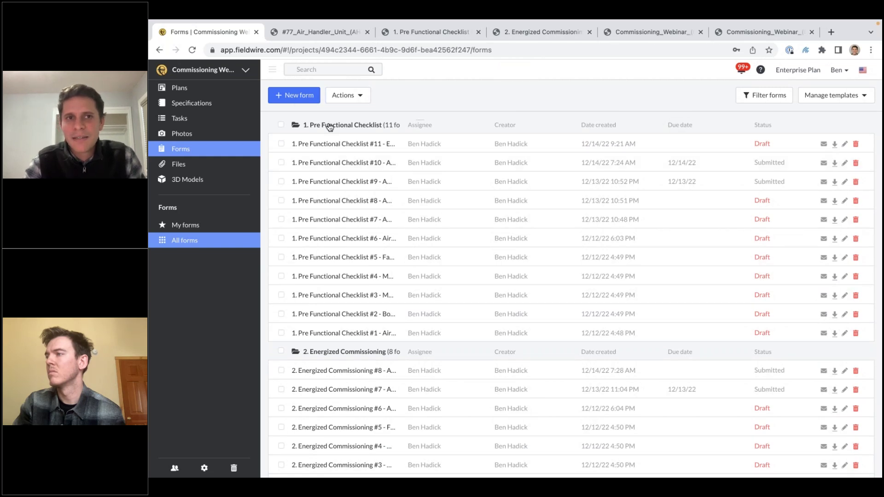
Step: View the templates available for a new form, close the list and select all 1. Pre Functional Checklist forms
left_click(289, 97)
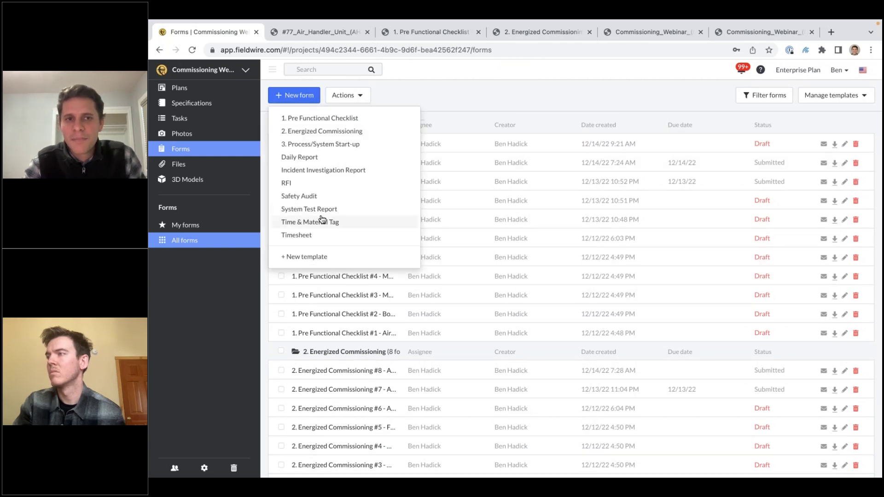
mouse_move(329, 256)
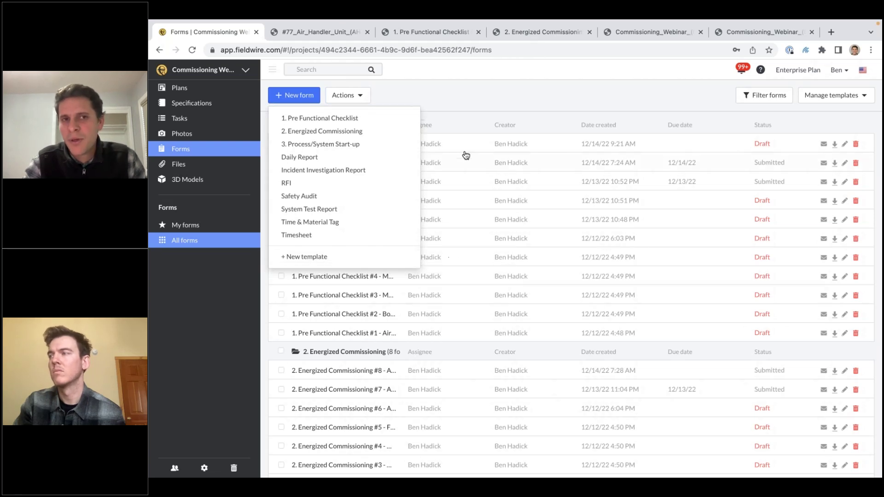
left_click(474, 107)
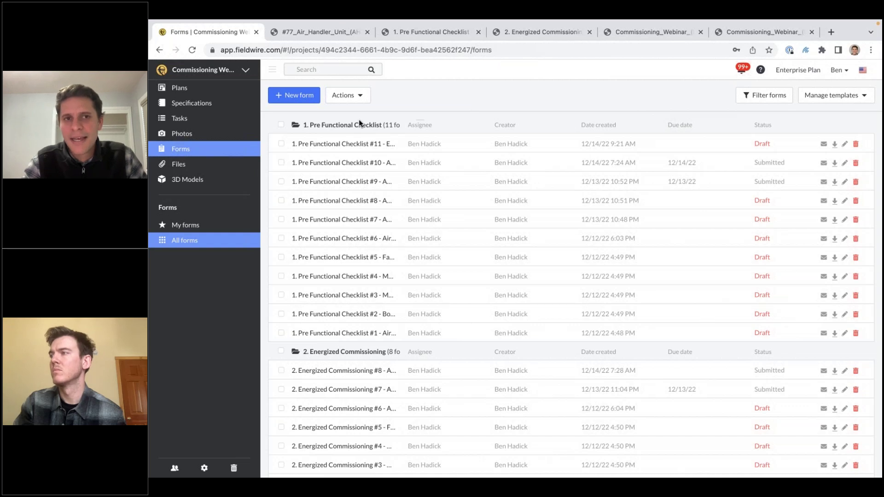
left_click(281, 124)
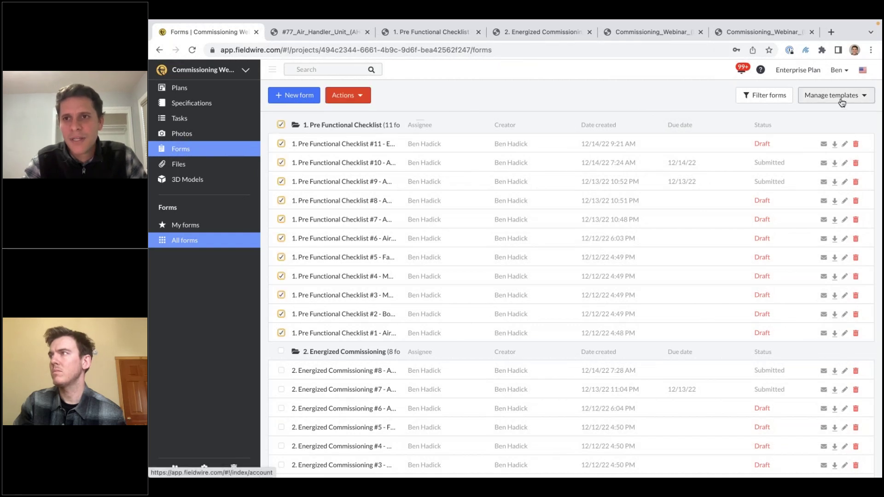
Step: Open the 1. Pre Functional Checklist template for editing, examine its sections and fields, and return to the project's forms
left_click(861, 101)
left_click(799, 120)
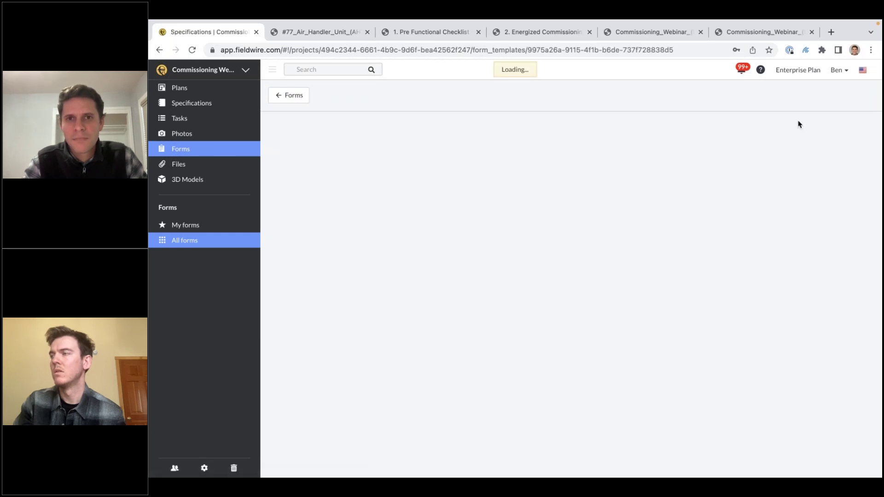
scroll(633, 216, "down", 2)
scroll(633, 215, "down", 3)
scroll(633, 215, "down", 2)
scroll(633, 216, "down", 4)
scroll(633, 215, "down", 2)
scroll(634, 215, "up", 10)
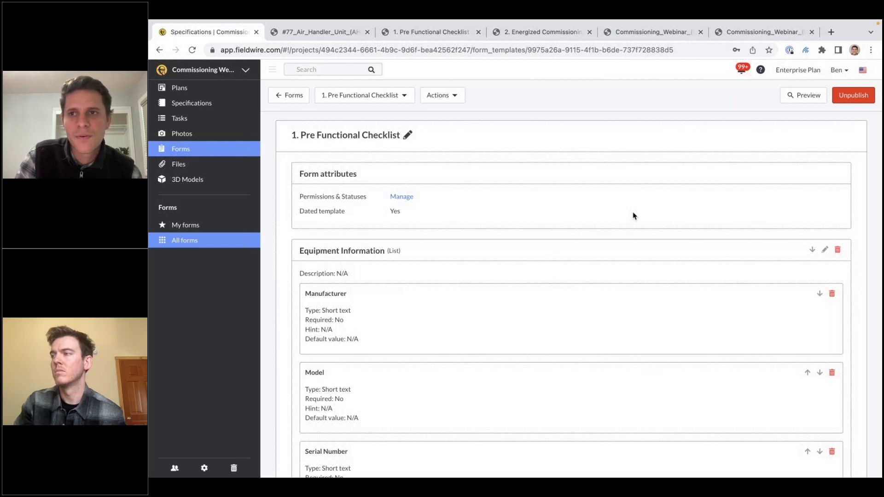
left_click(291, 97)
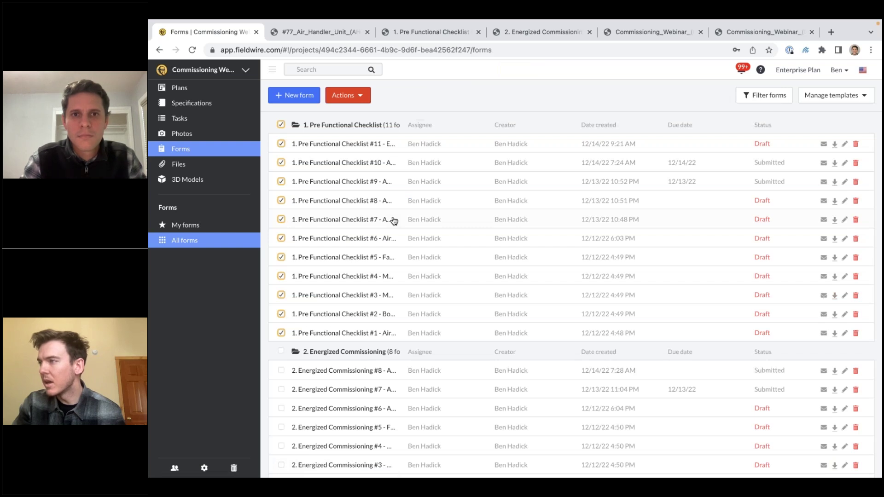
Step: Show the Q & A slide, return to Fieldwire and open the project's task board
key("super+Tab")
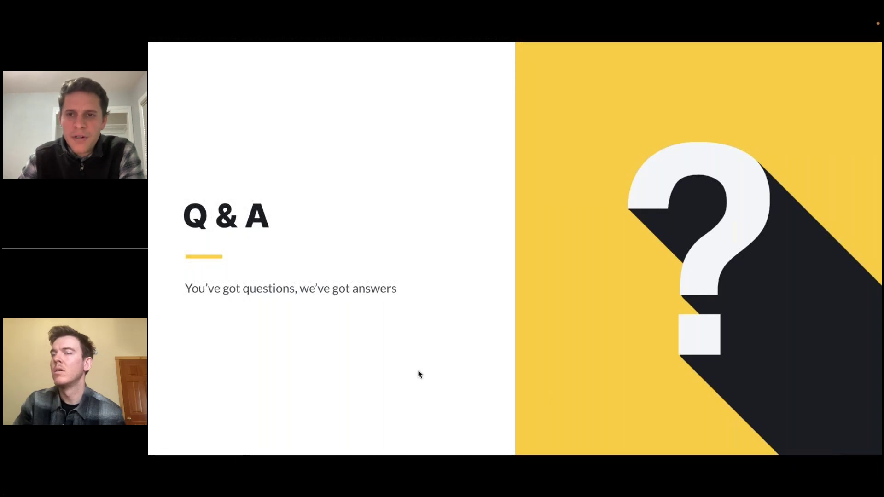
key("ctrl+Right")
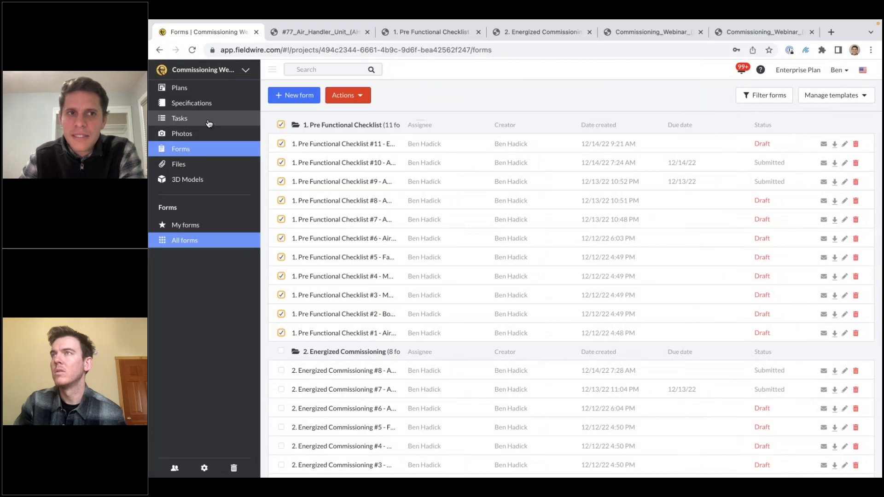
left_click(209, 123)
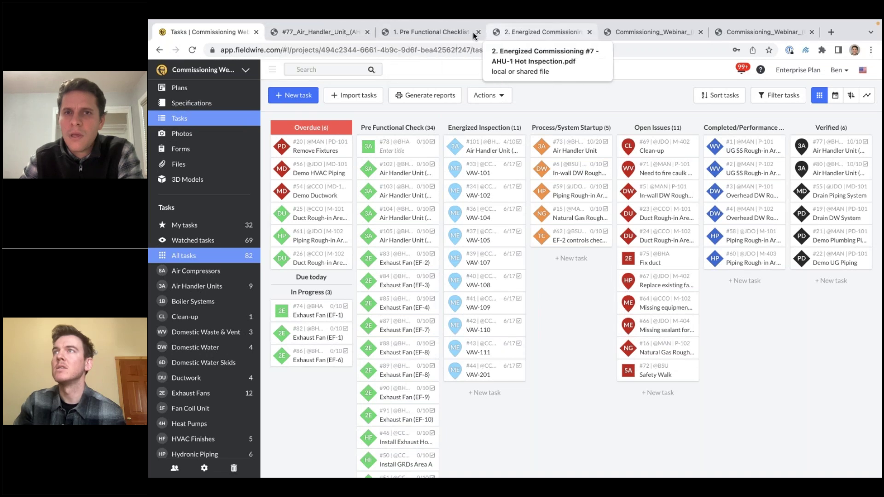
Step: Open the exported #77 Air Handler Unit (AHU-1) PDF and examine its checklist, task messages and photos
left_click(338, 32)
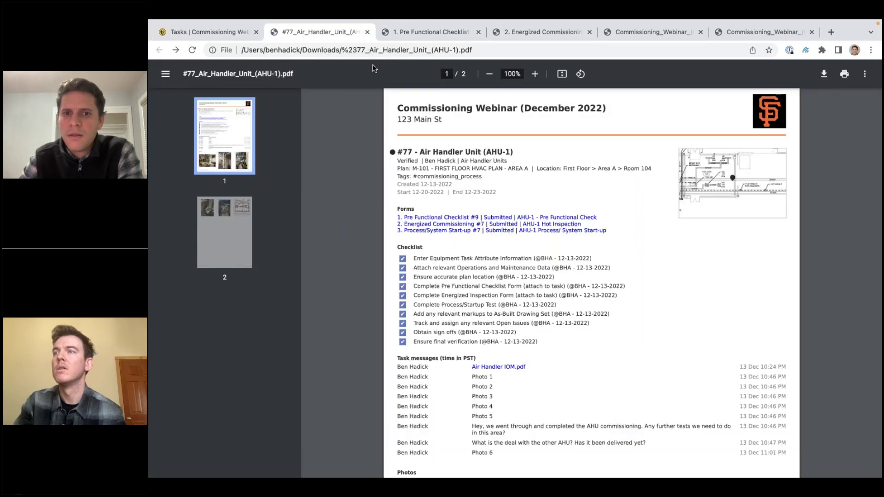
scroll(438, 189, "down", 4)
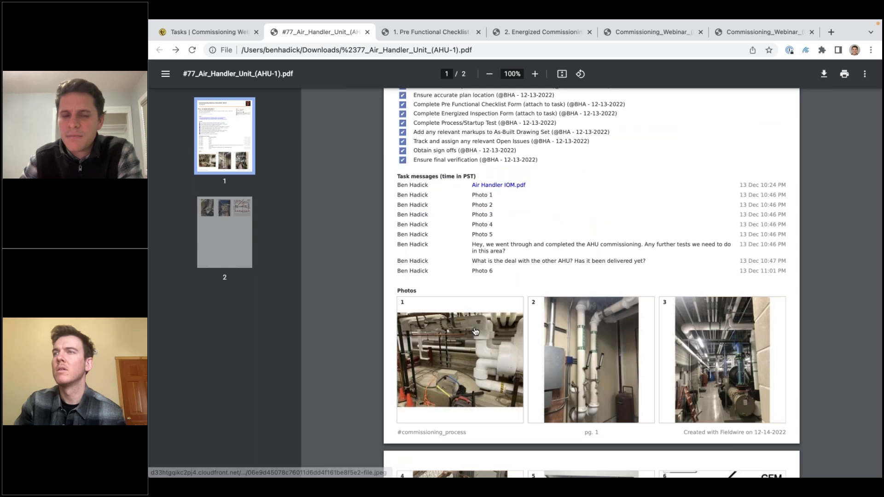
scroll(441, 319, "down", 2)
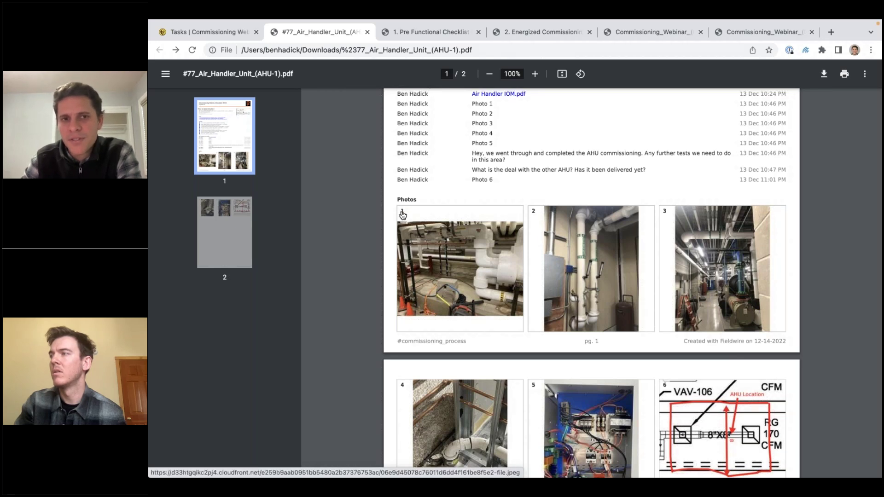
scroll(402, 215, "down", 3)
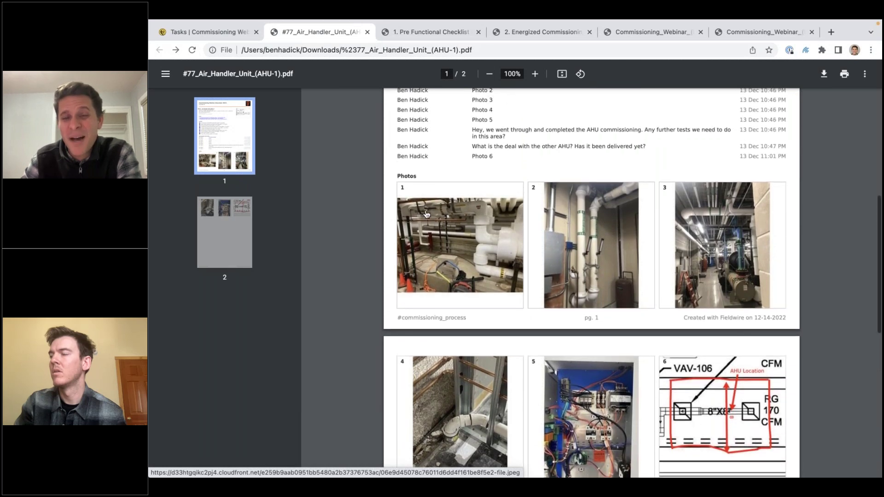
scroll(427, 215, "up", 5)
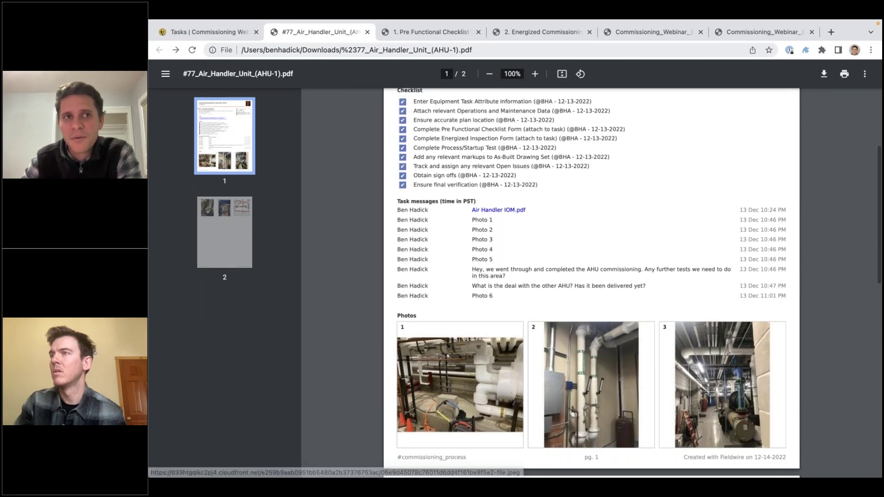
Step: In Fieldwire, open the first photo of the #77 Air Handler Unit task, view its markup tools and tag options, and close the task
left_click(214, 33)
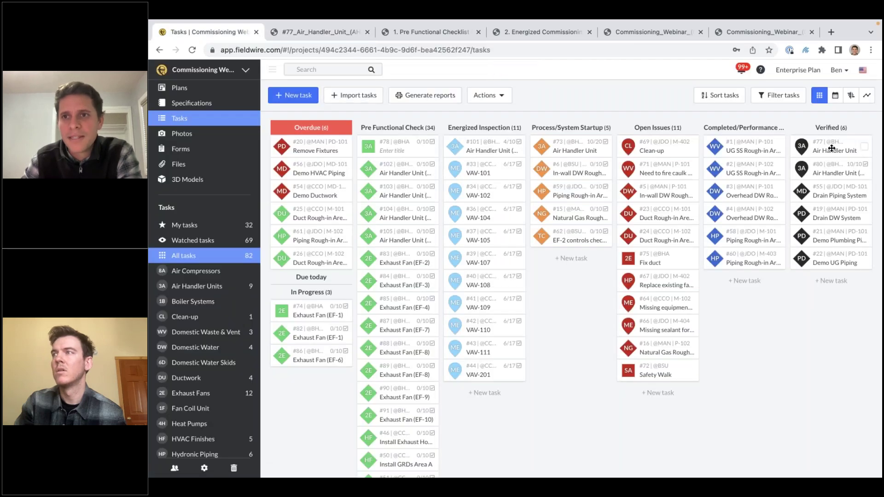
left_click(831, 148)
scroll(451, 339, "down", 5)
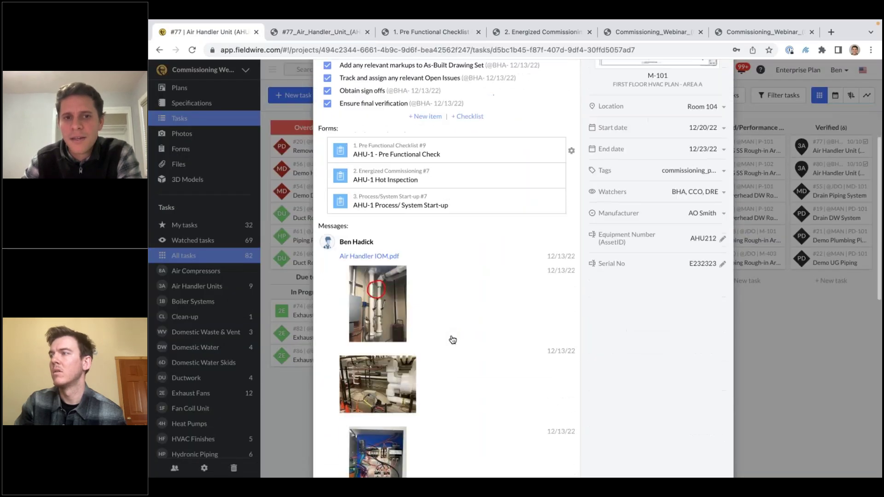
left_click(388, 291)
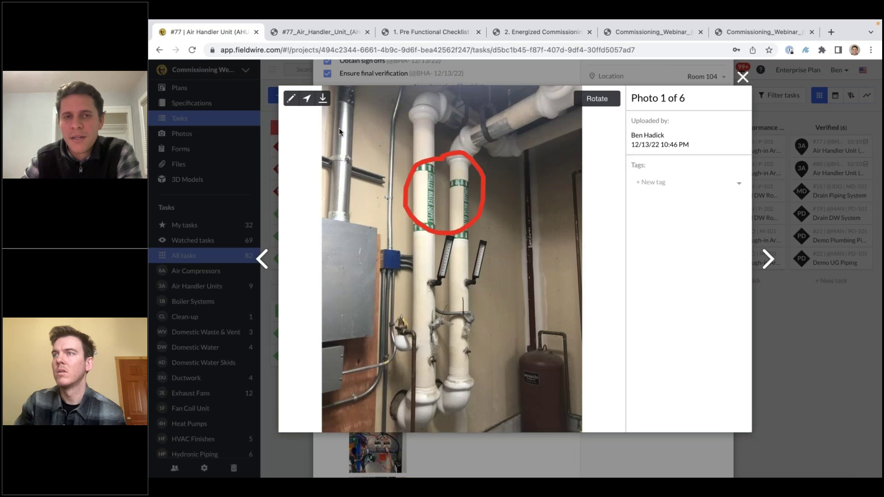
left_click(291, 99)
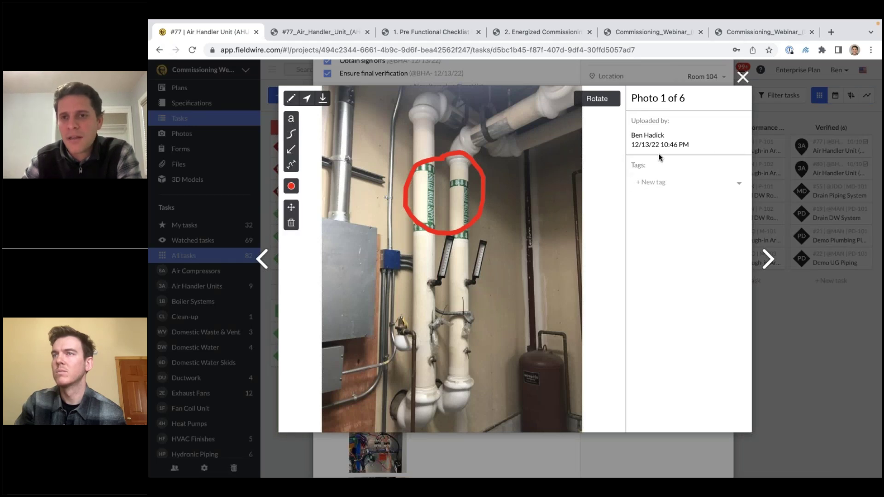
left_click(645, 183)
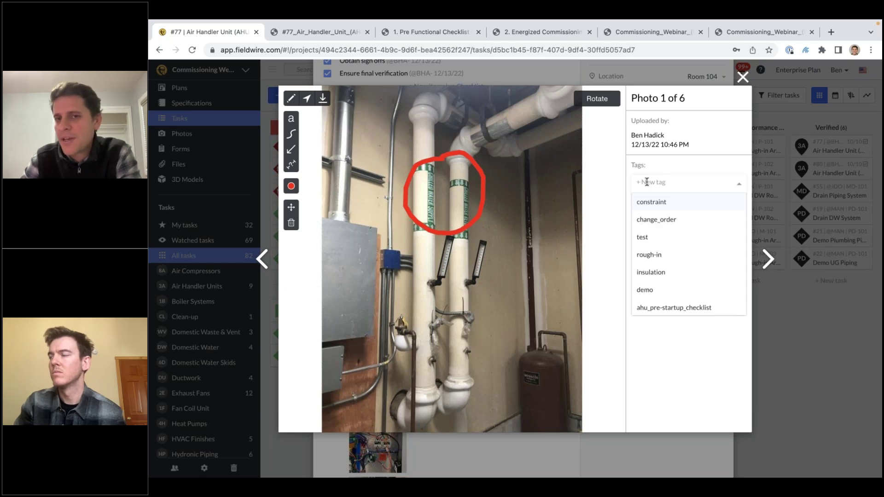
left_click(743, 78)
left_click(721, 88)
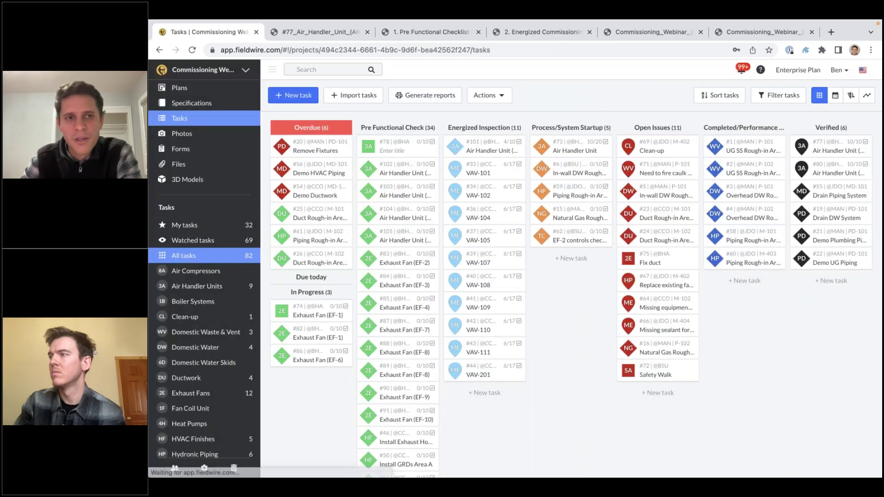
Step: View the project's photo gallery, show the Q & A slide, and return to Fieldwire's task board
left_click(232, 137)
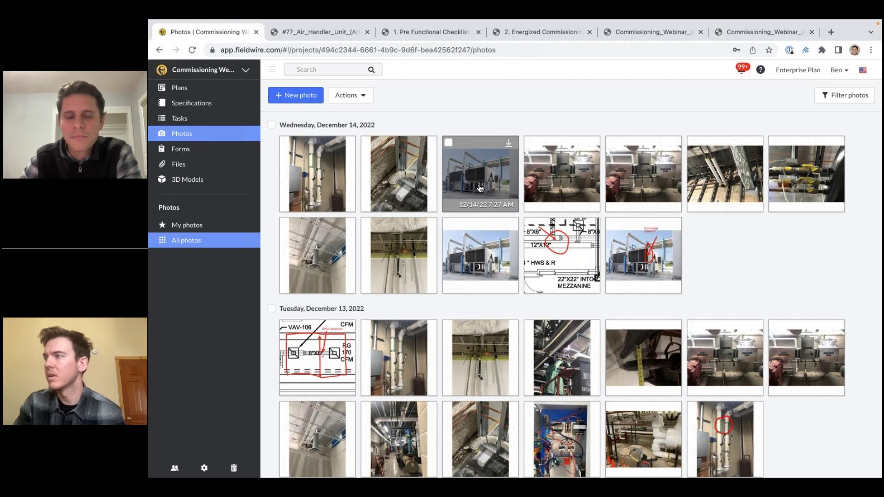
key("alt+Tab")
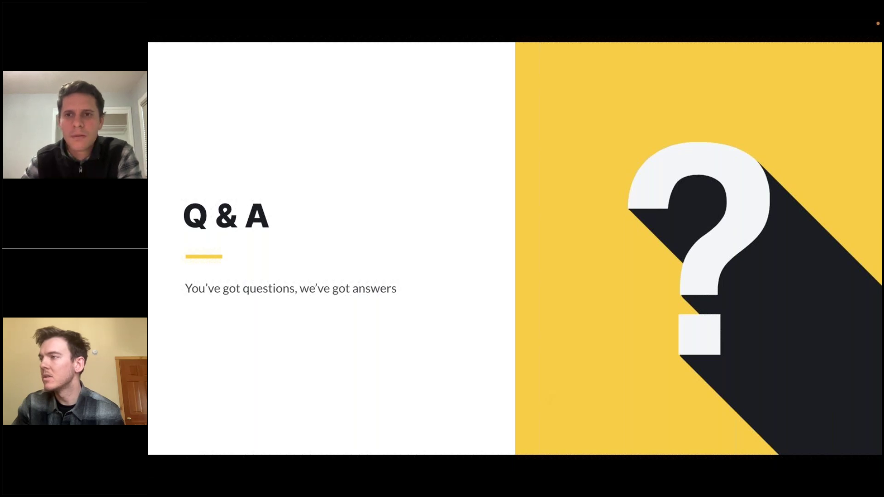
key("alt+Tab")
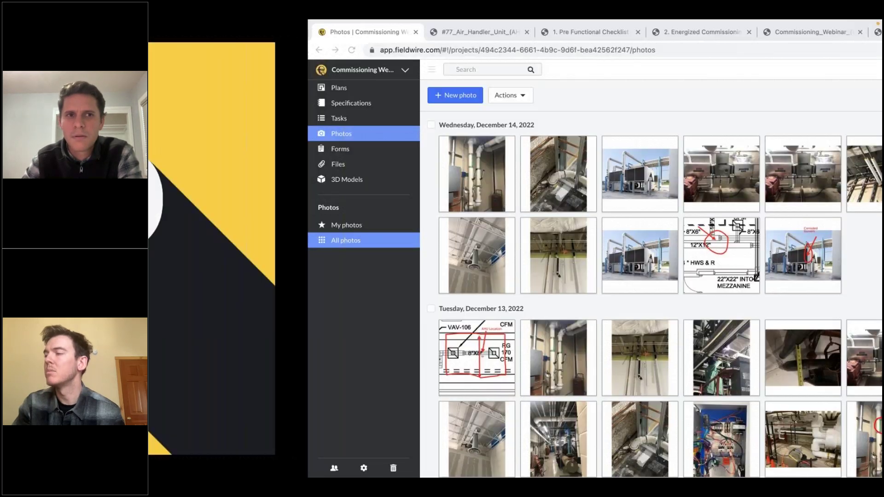
left_click(246, 122)
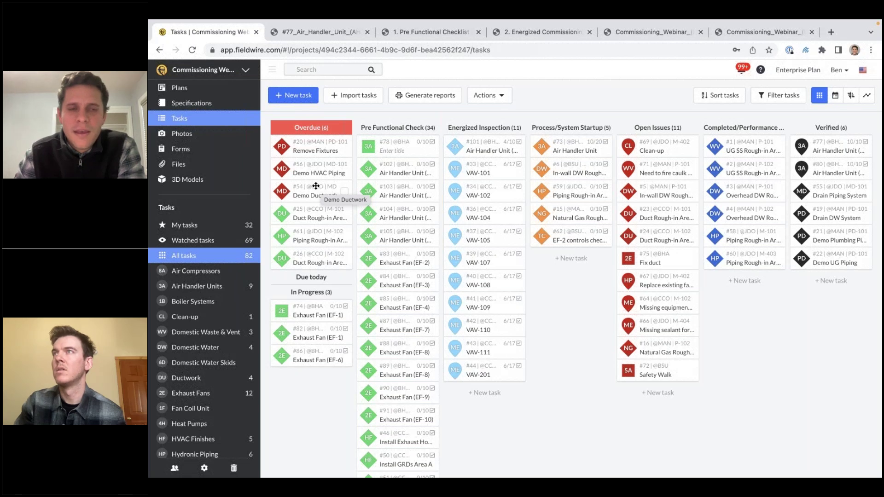
Step: Go to the list of all projects and start a new project named Commissioning
left_click(198, 69)
left_click(175, 88)
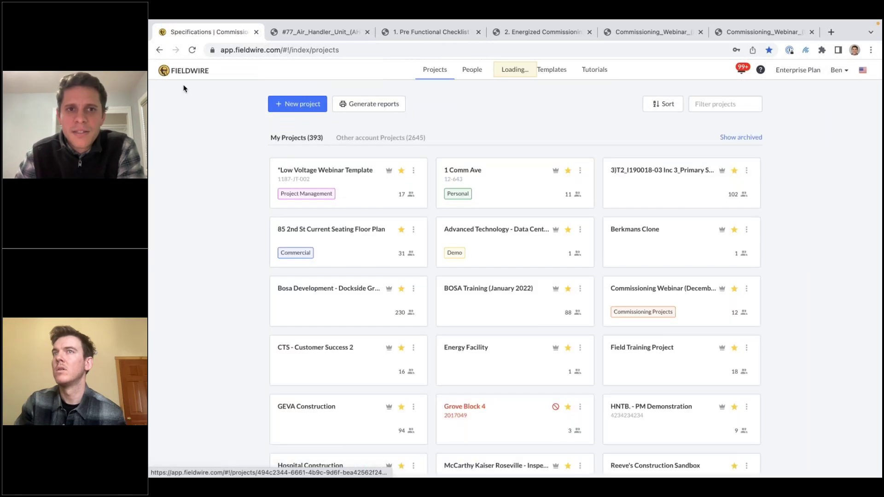
left_click(304, 106)
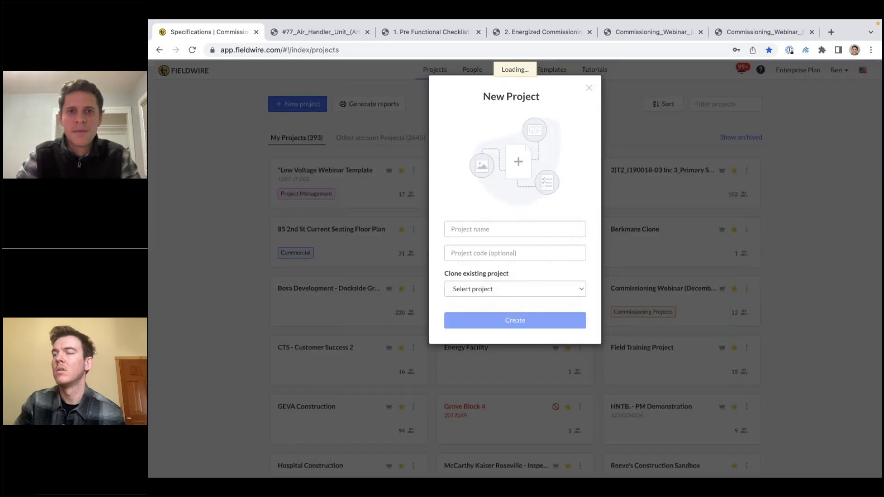
left_click(488, 227)
type("Commis")
key("BackSpace")
key("BackSpace")
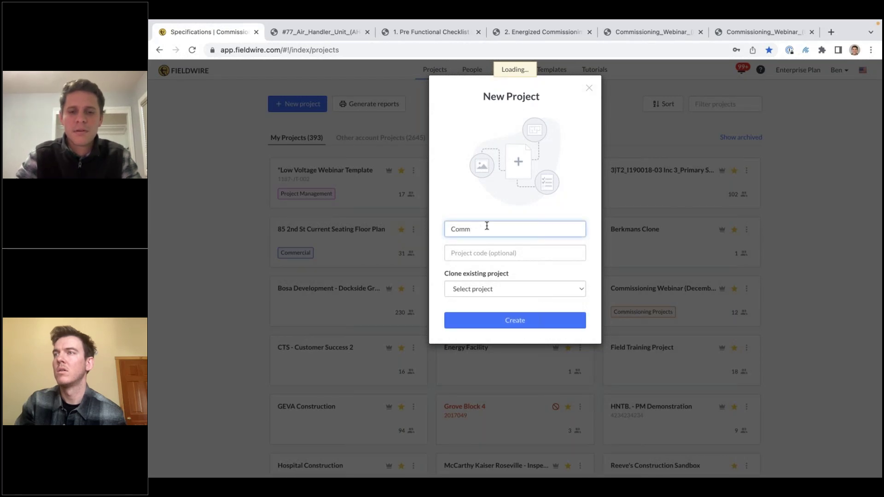
type("issioning")
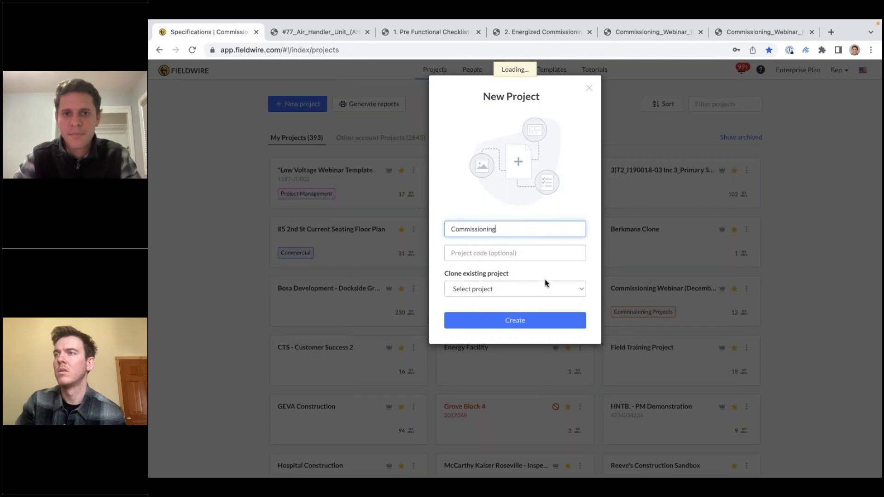
Step: Choose 01-22-00A Fieldwire Evaluation as the project to clone, try the Copy Form Templates option, and discard the new project
left_click(542, 290)
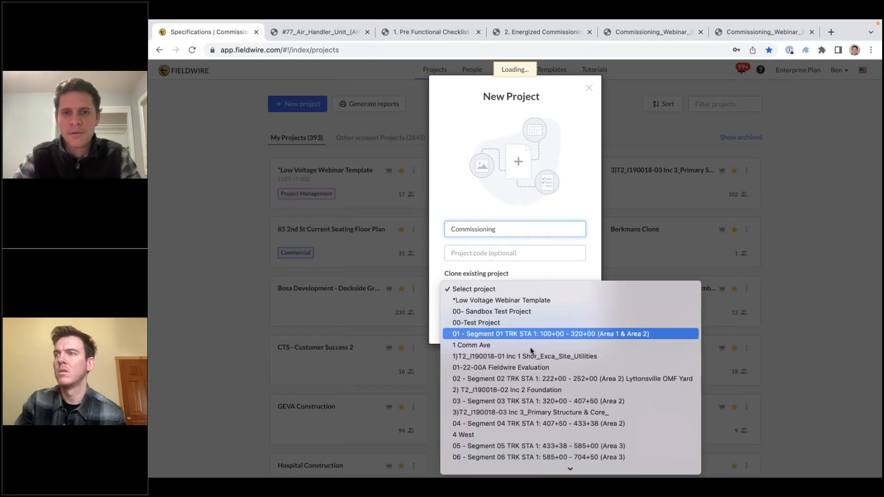
left_click(523, 367)
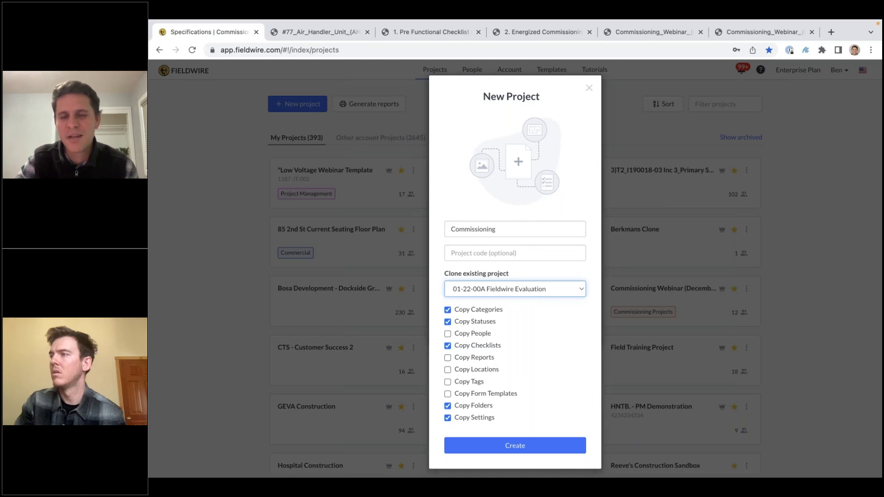
left_click(449, 395)
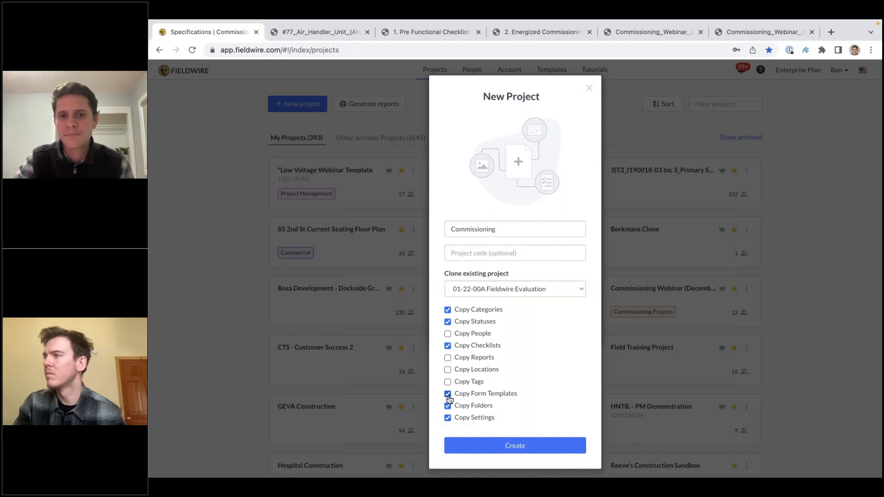
left_click(448, 395)
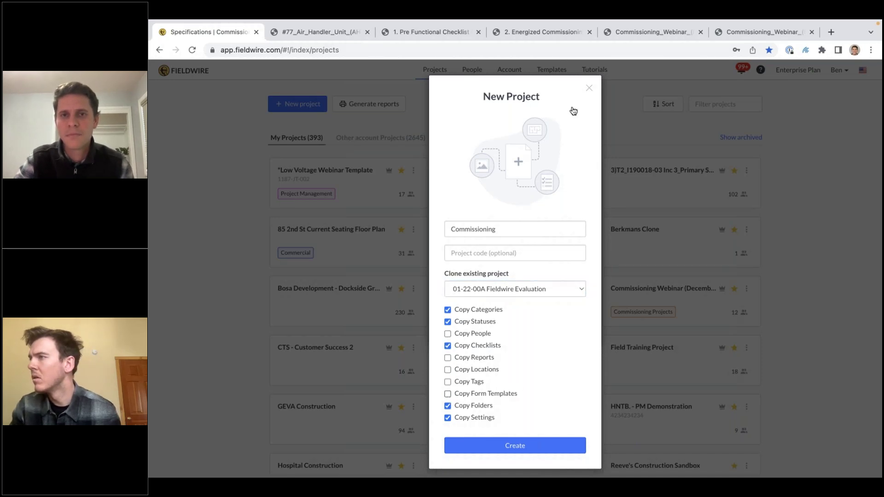
key("space")
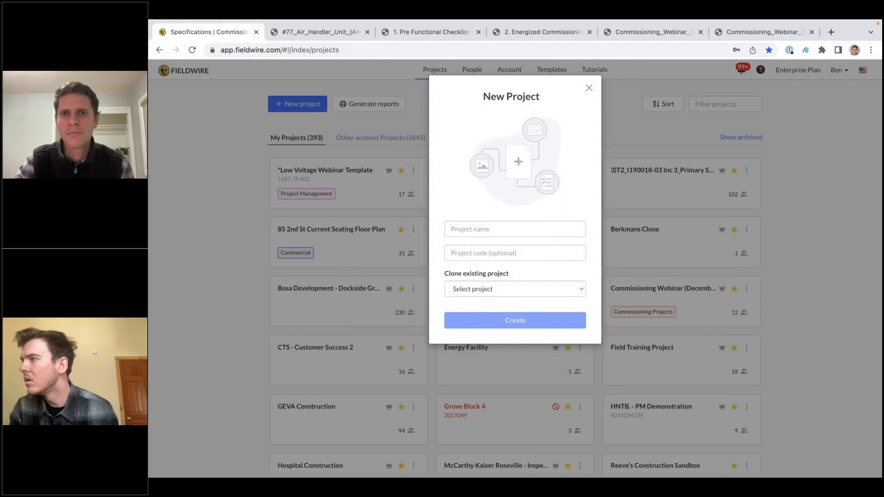
key("Escape")
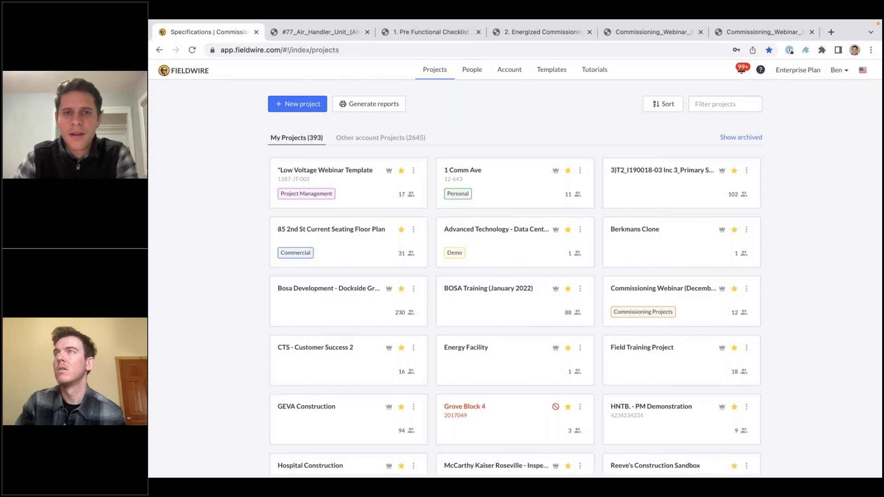
Step: Reopen the Commissioning Webinar project and display all tasks on the board
left_click(702, 309)
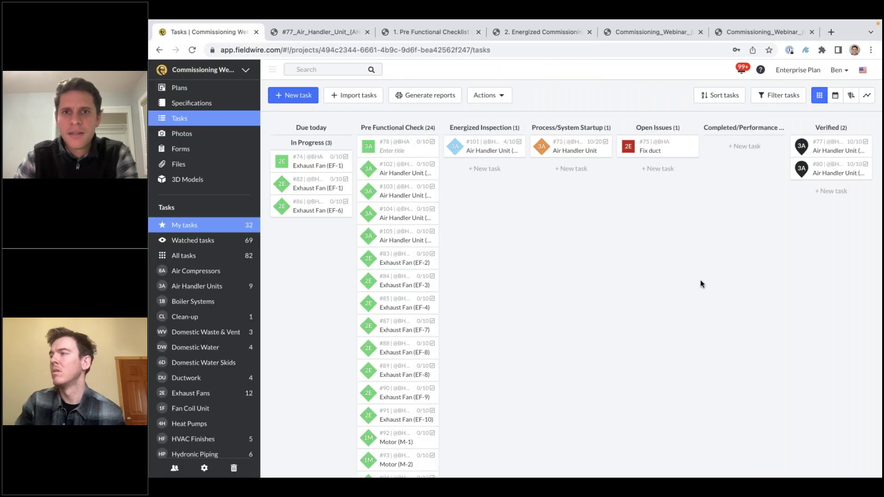
left_click(215, 256)
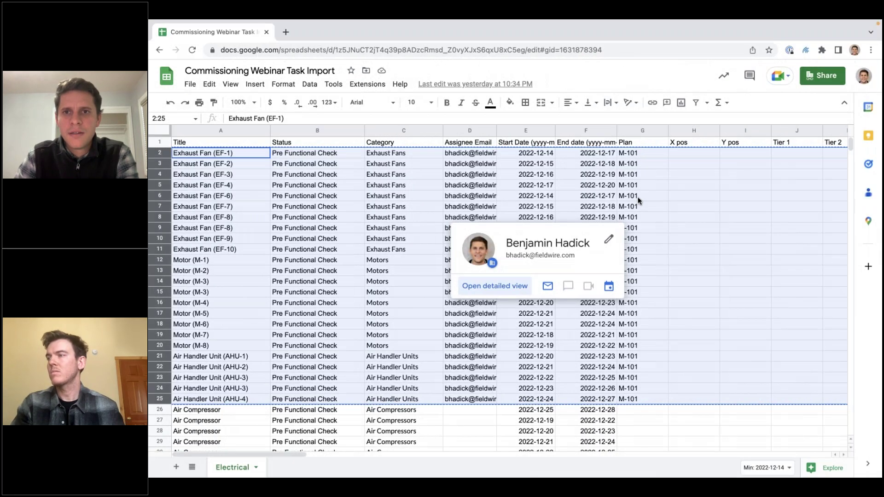
Step: Examine the Plan, X pos and Y pos columns of the Commissioning Webinar Task Import spreadsheet, and return to Fieldwire
left_click(638, 198)
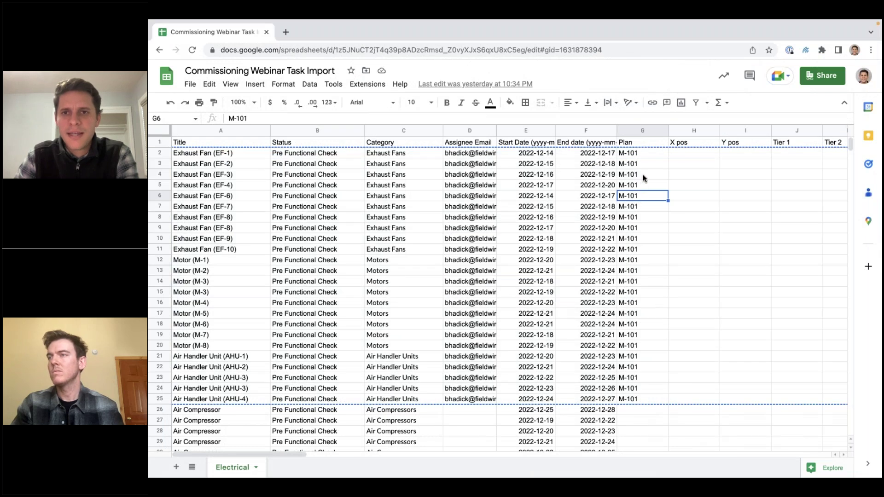
left_click(644, 133)
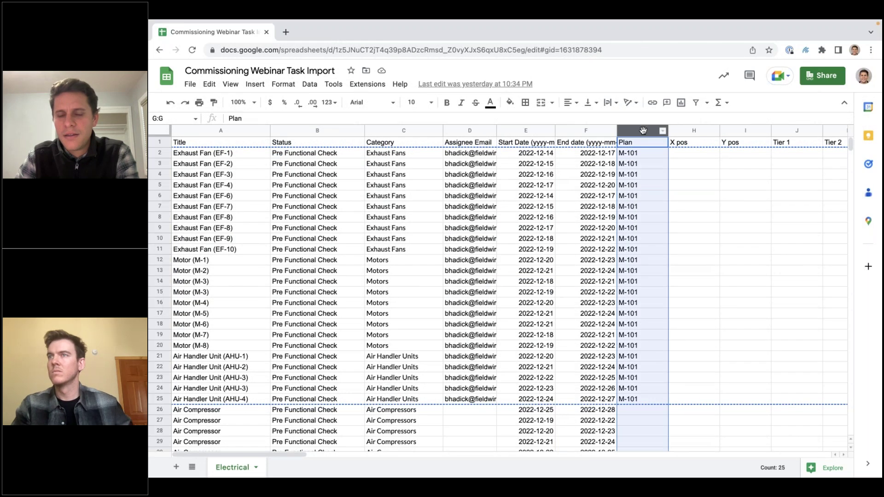
left_click(640, 153)
left_click(638, 134)
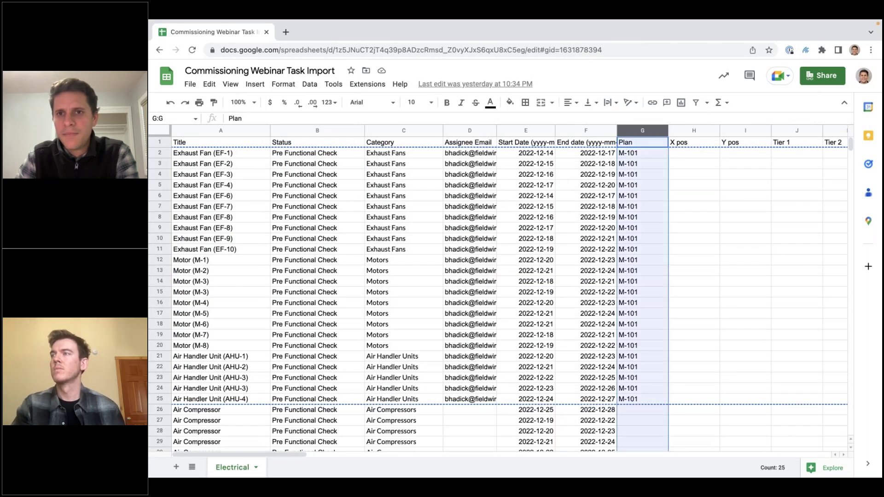
scroll(707, 167, "right", 1)
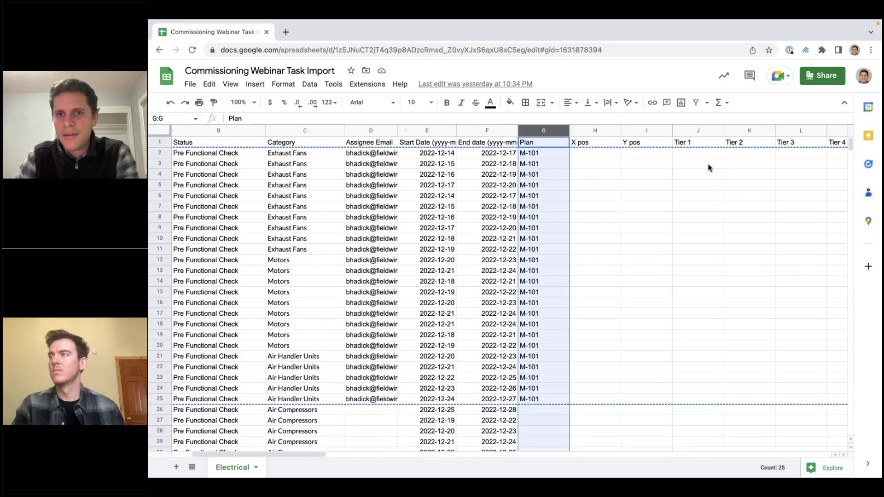
left_click(612, 131)
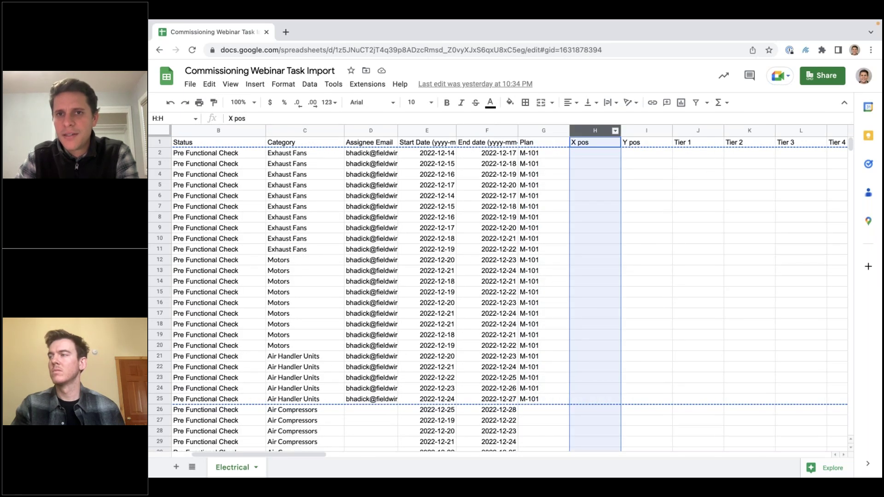
left_click(635, 129)
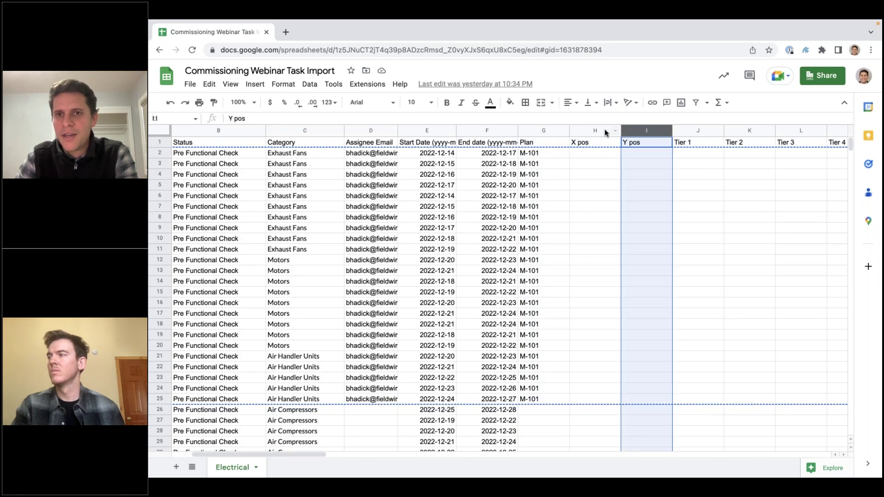
left_click(550, 130)
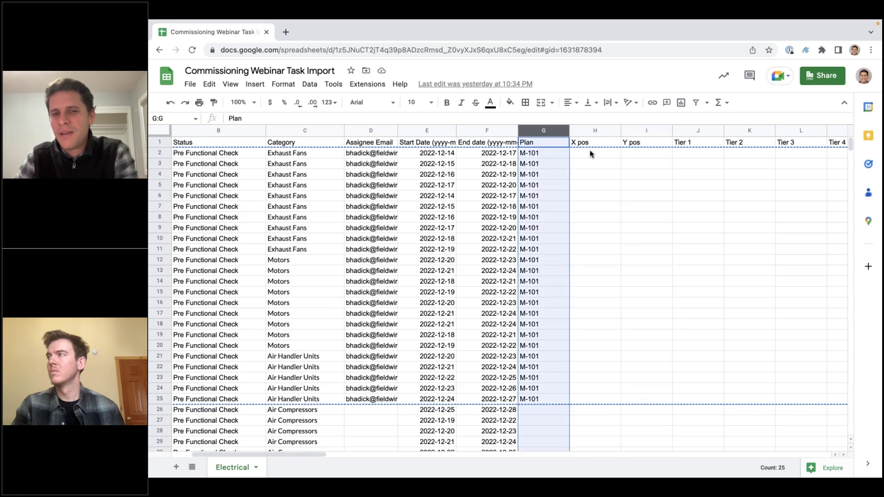
left_click(545, 154)
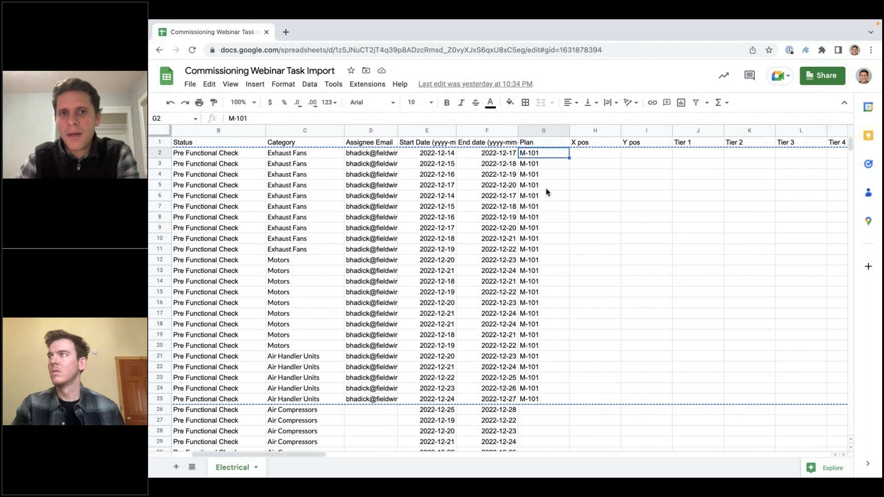
key("ctrl+Left")
Step: On the M-101 plan of task #77, pin #102 at the Tool Crib's upper-right corner and #104 on its left wall, and show the Q & A slide
left_click(829, 150)
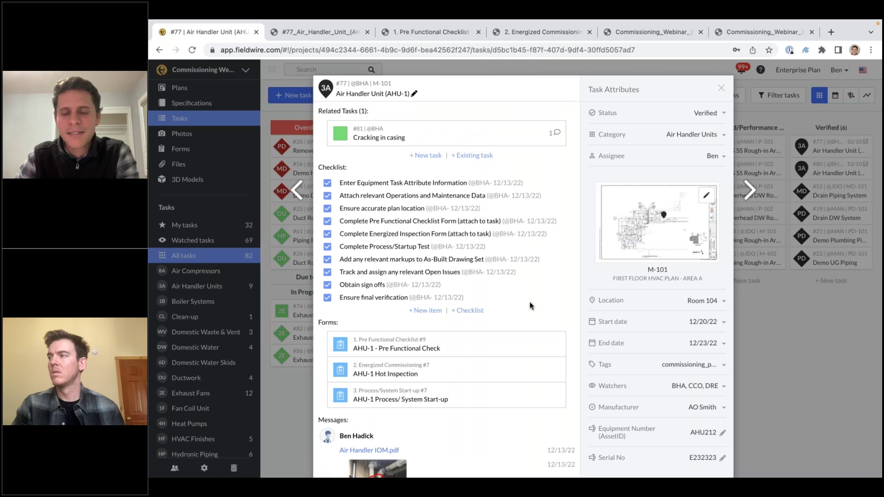
left_click(645, 220)
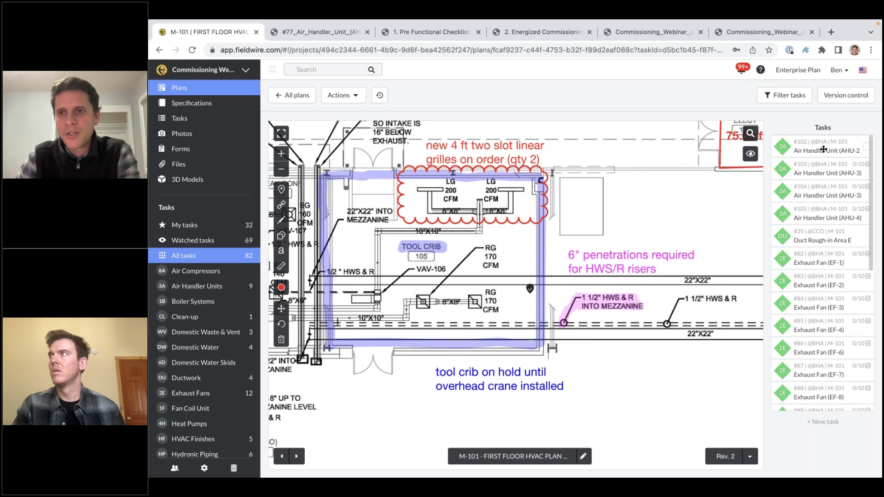
left_click_drag(816, 153, 536, 177)
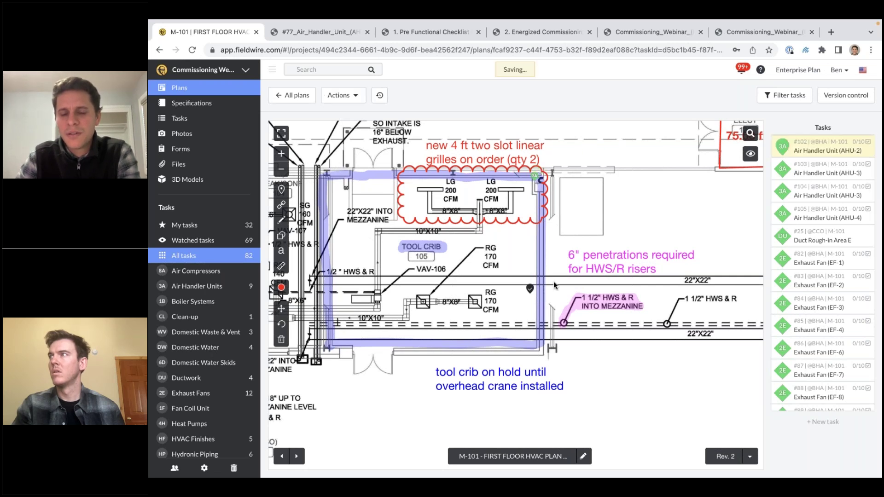
left_click(531, 291)
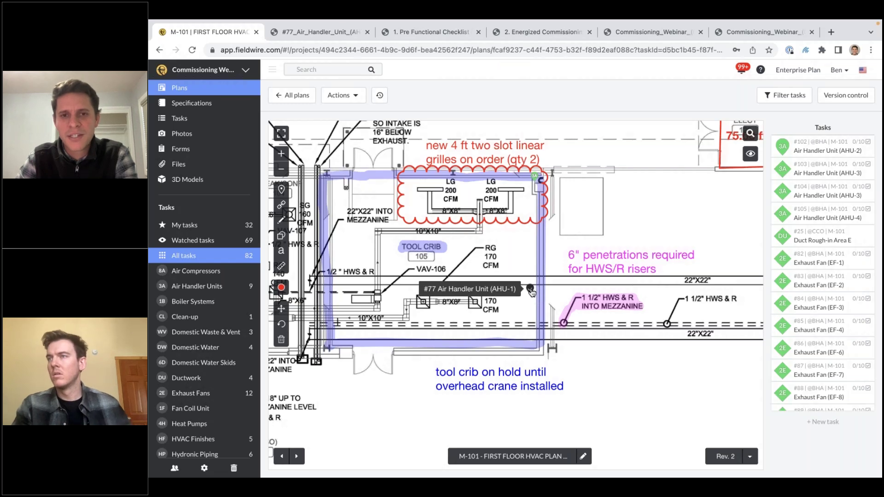
left_click_drag(818, 195, 333, 273)
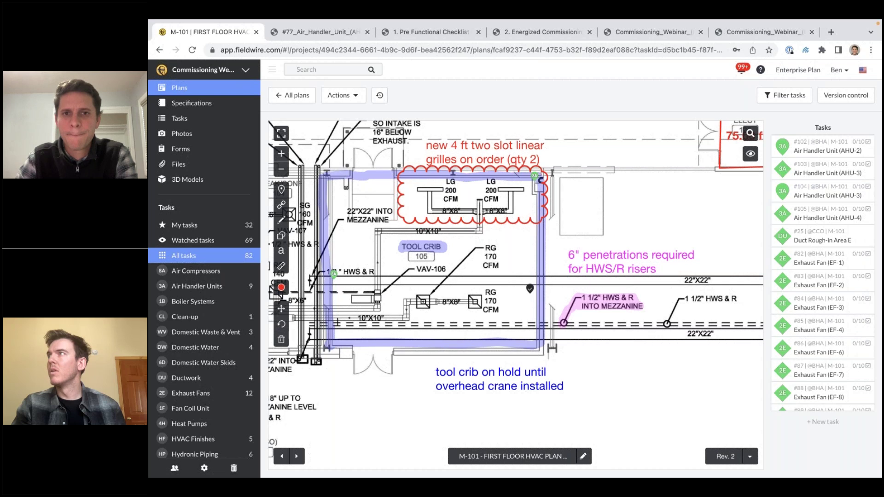
key("alt+Tab")
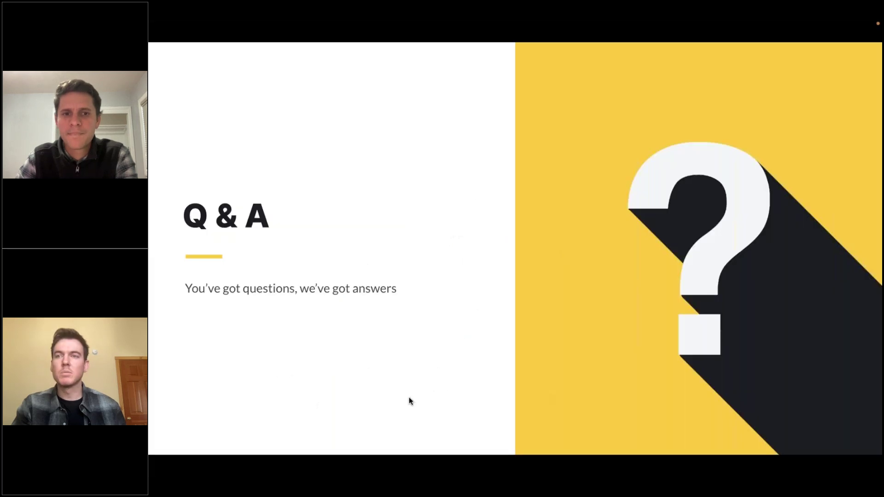